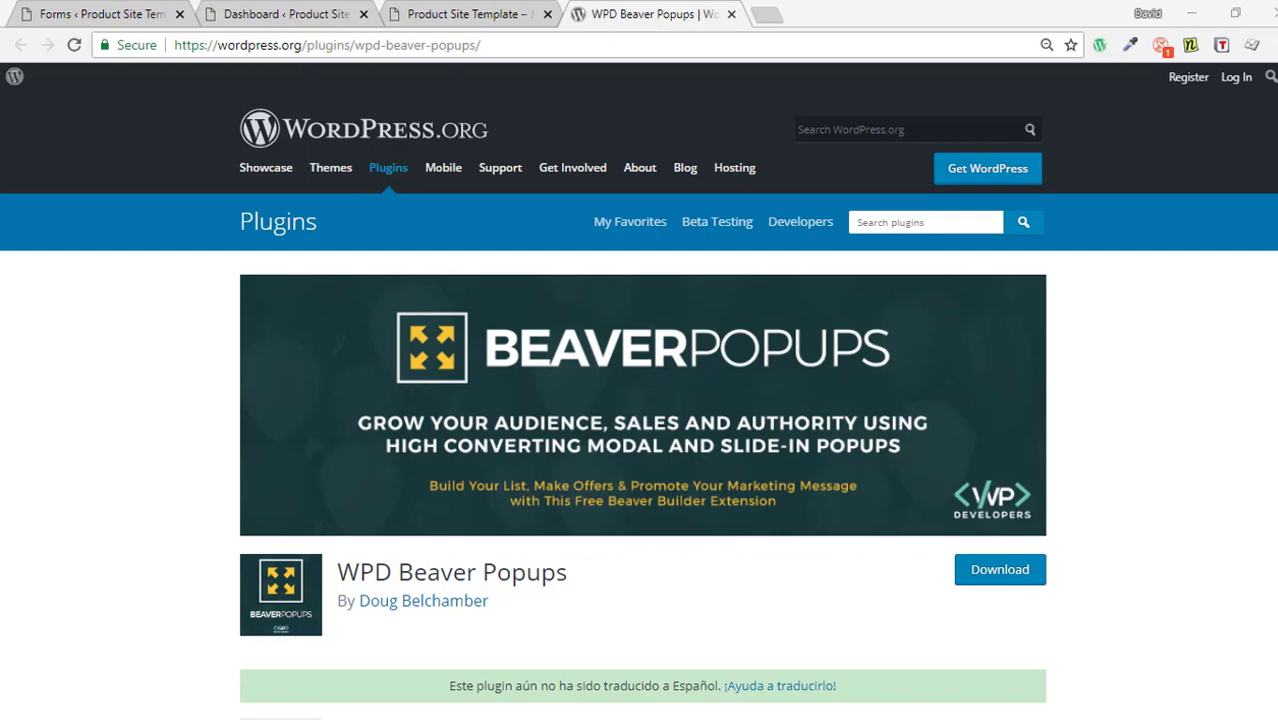
# Review the WPD Beaver Popups plugin page, including its description, popup types, triggers and other features.
pyautogui.scroll(-3, 640, 400)
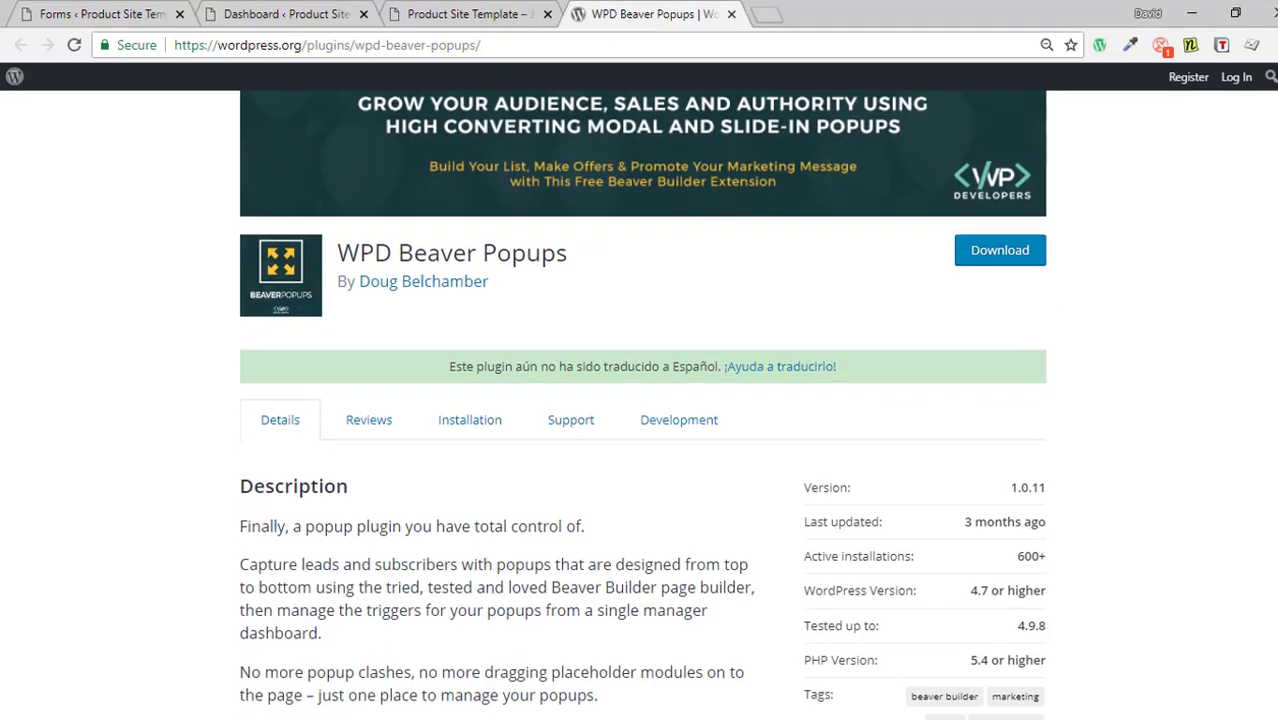
pyautogui.scroll(-2, 640, 400)
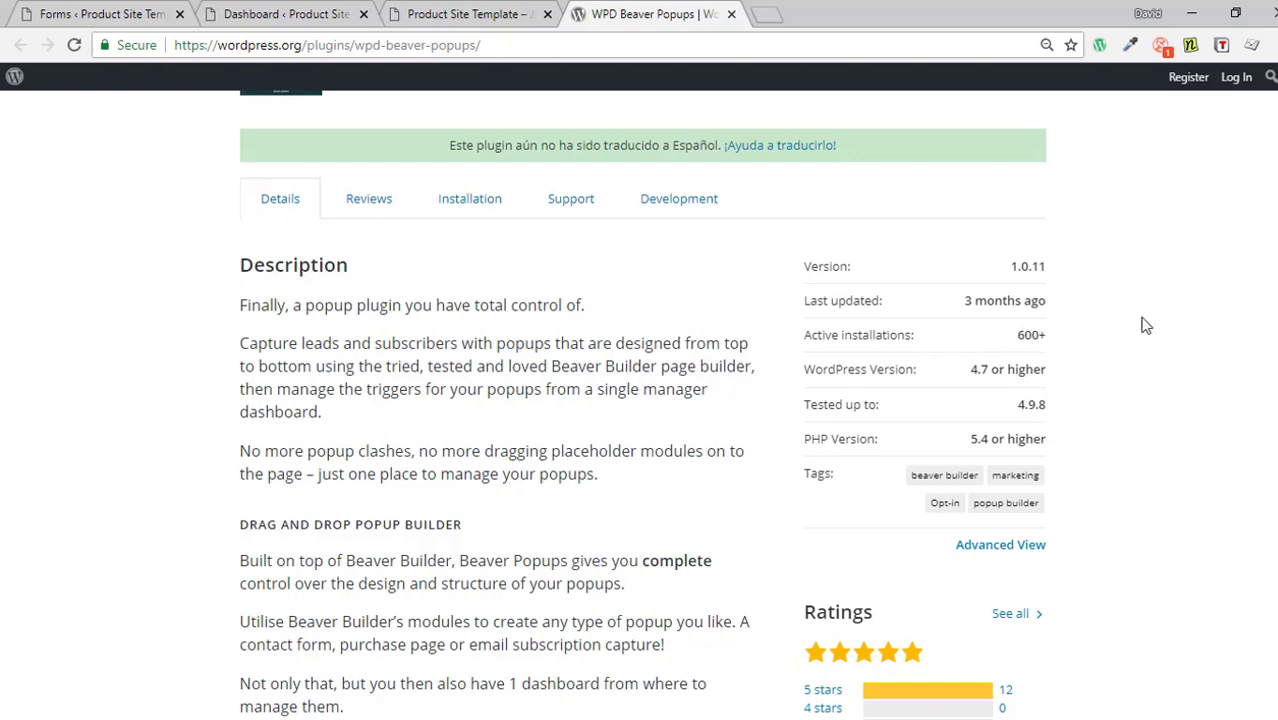
pyautogui.scroll(-3, 1146, 326)
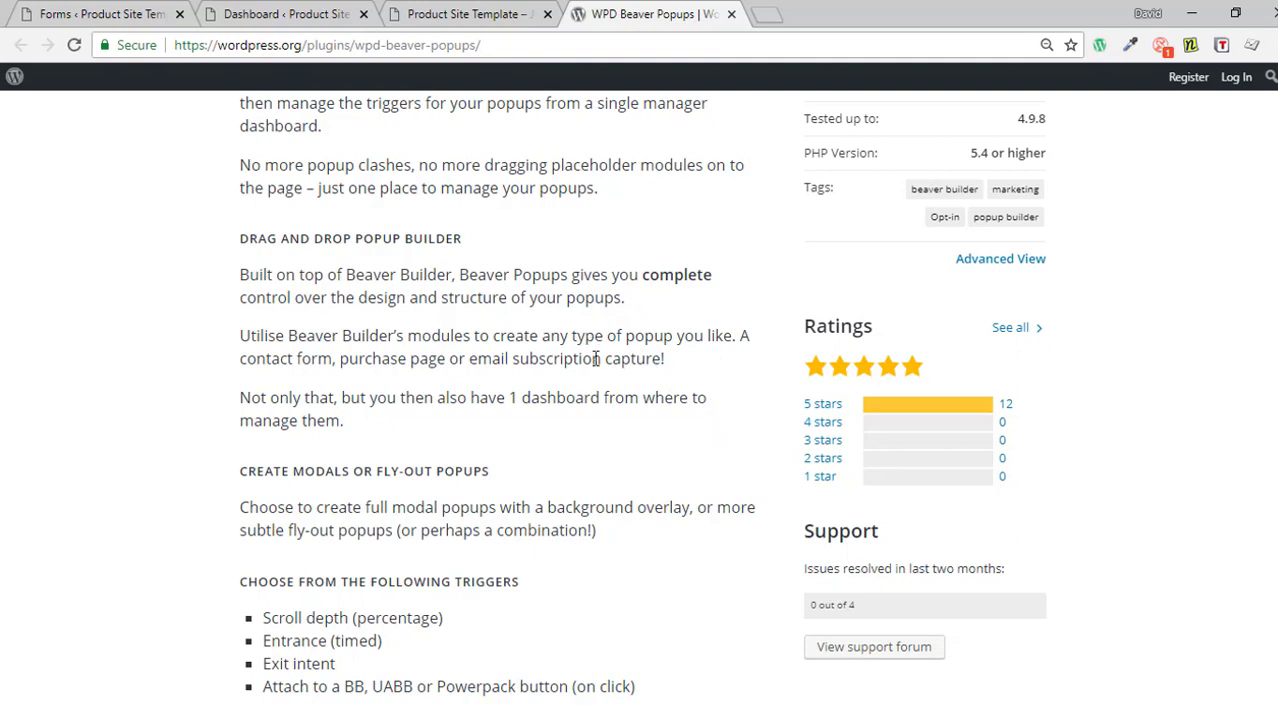
pyautogui.scroll(1, 614, 360)
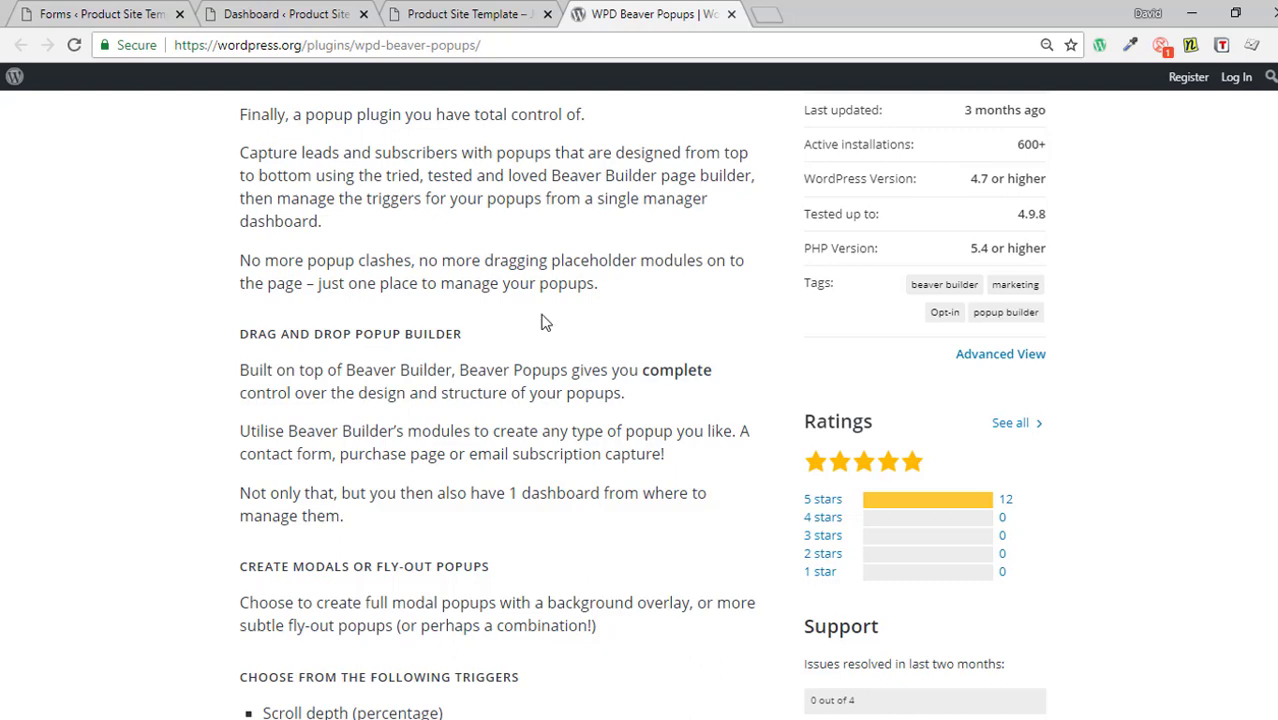
pyautogui.scroll(2, 562, 350)
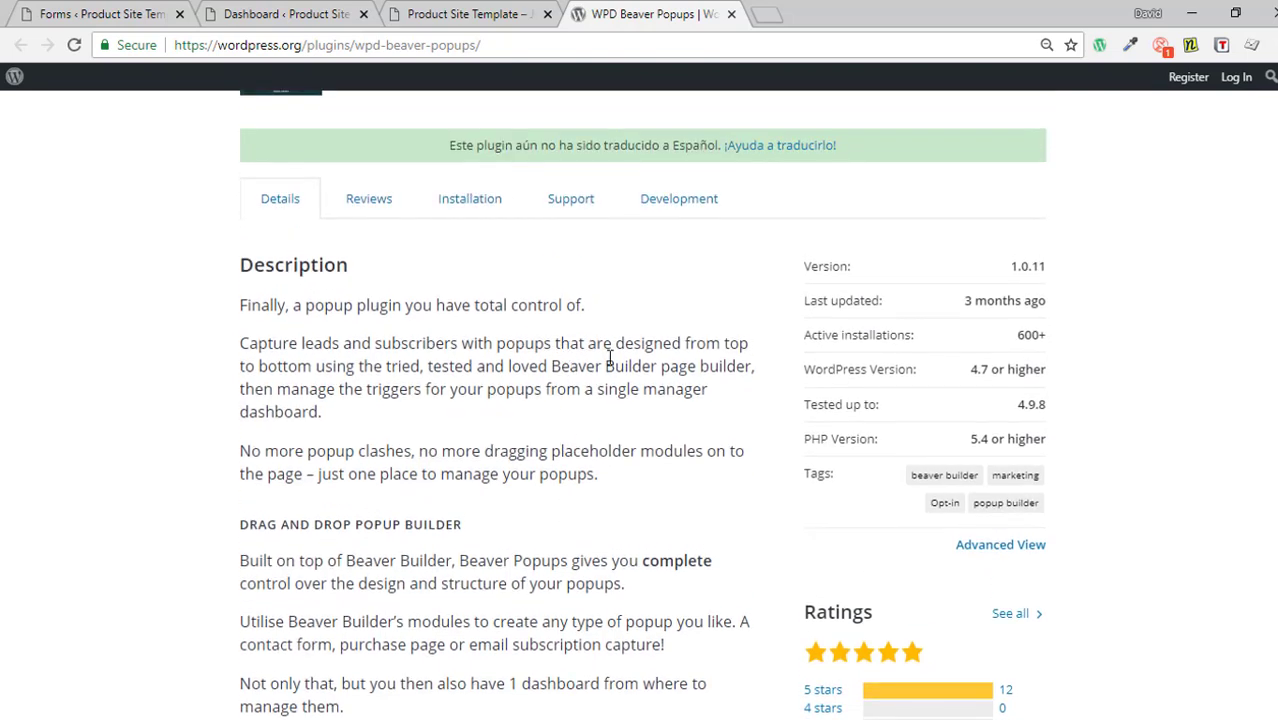
pyautogui.scroll(-1, 608, 362)
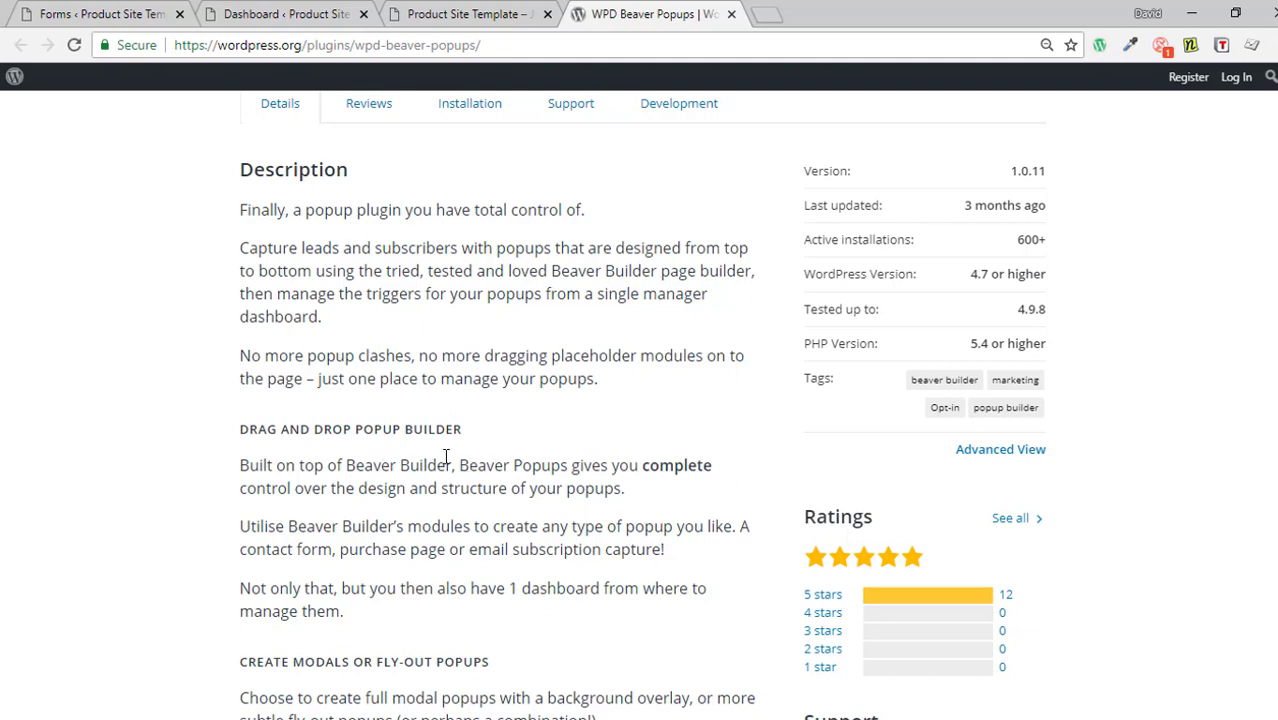
pyautogui.scroll(-4, 550, 448)
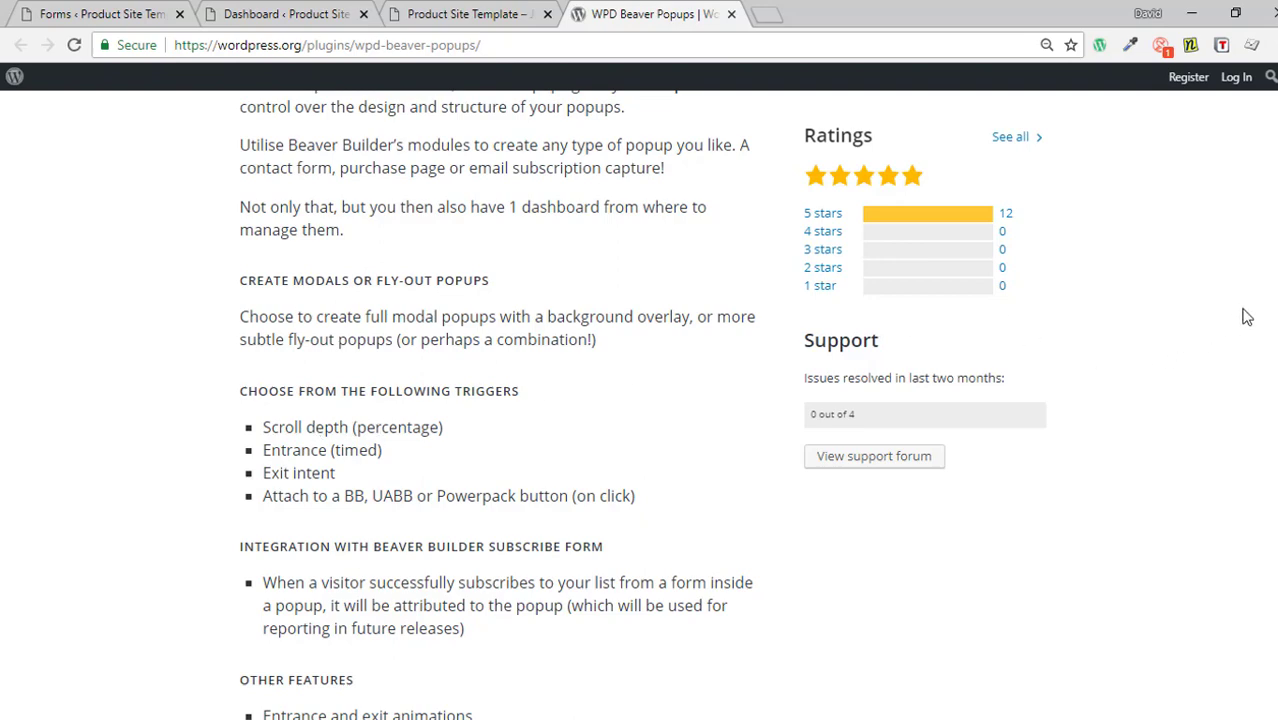
pyautogui.scroll(-2, 640, 410)
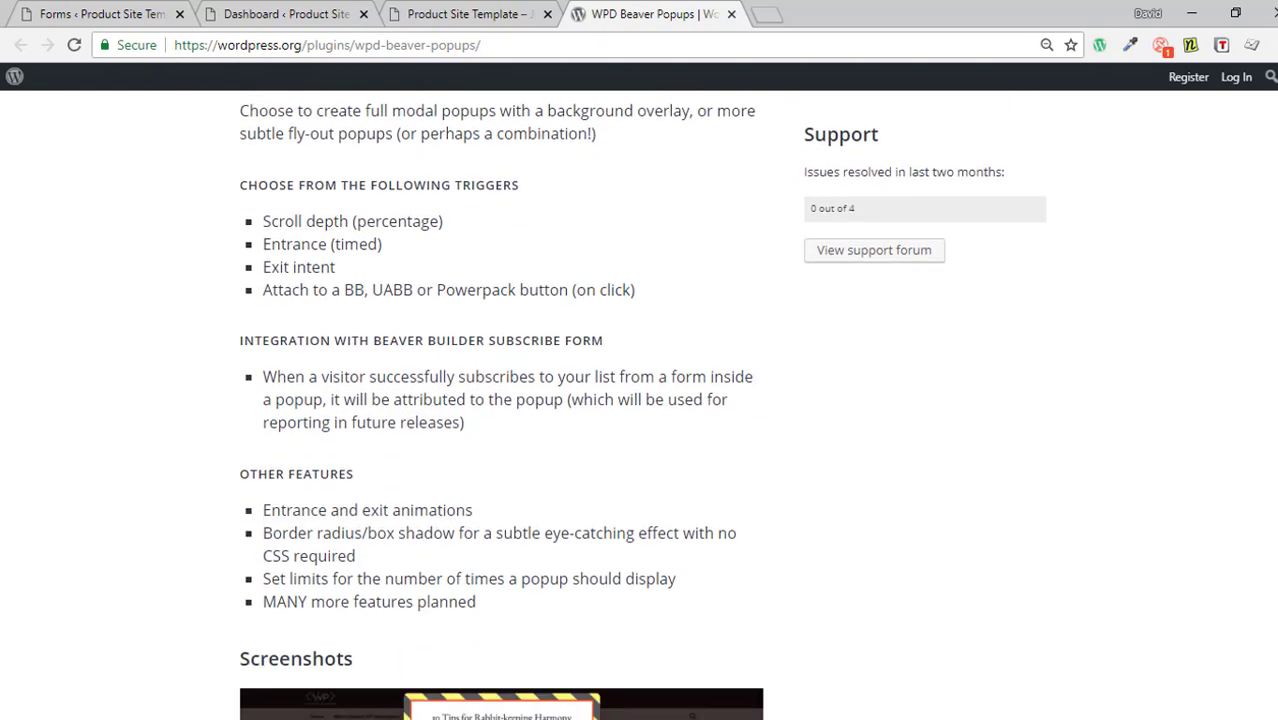
pyautogui.scroll(3, 640, 405)
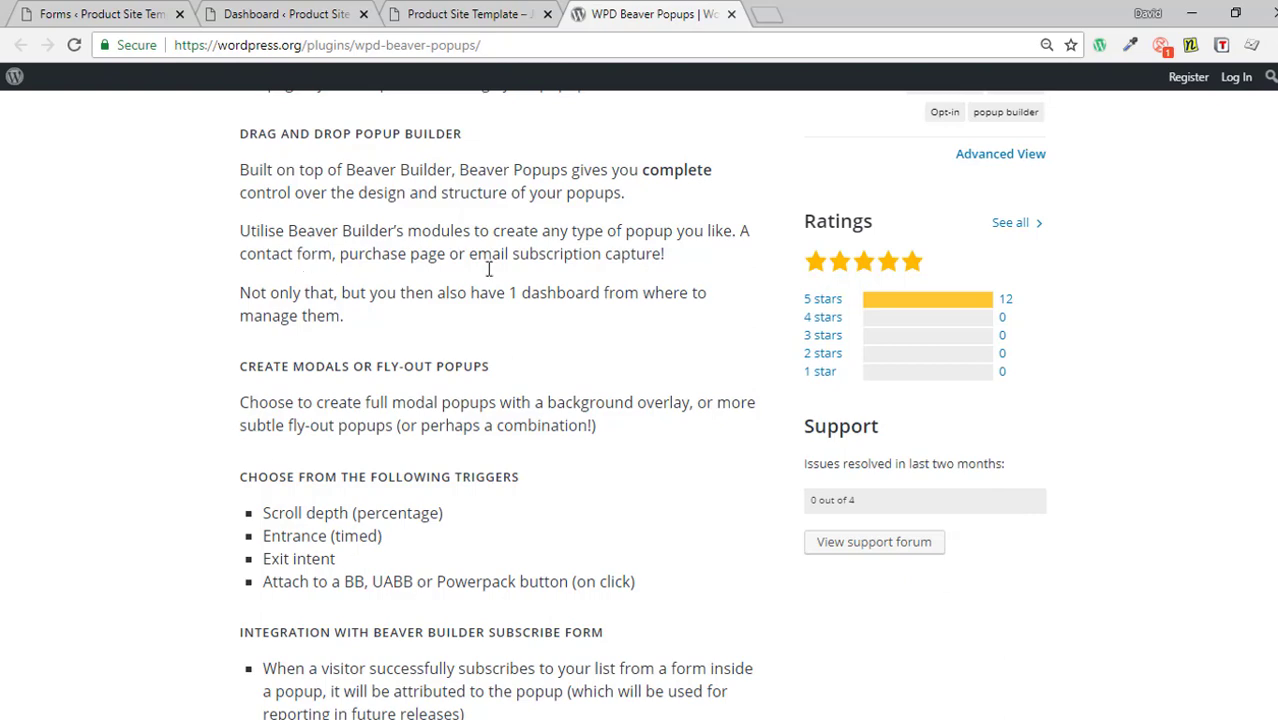
pyautogui.scroll(-6, 1264, 326)
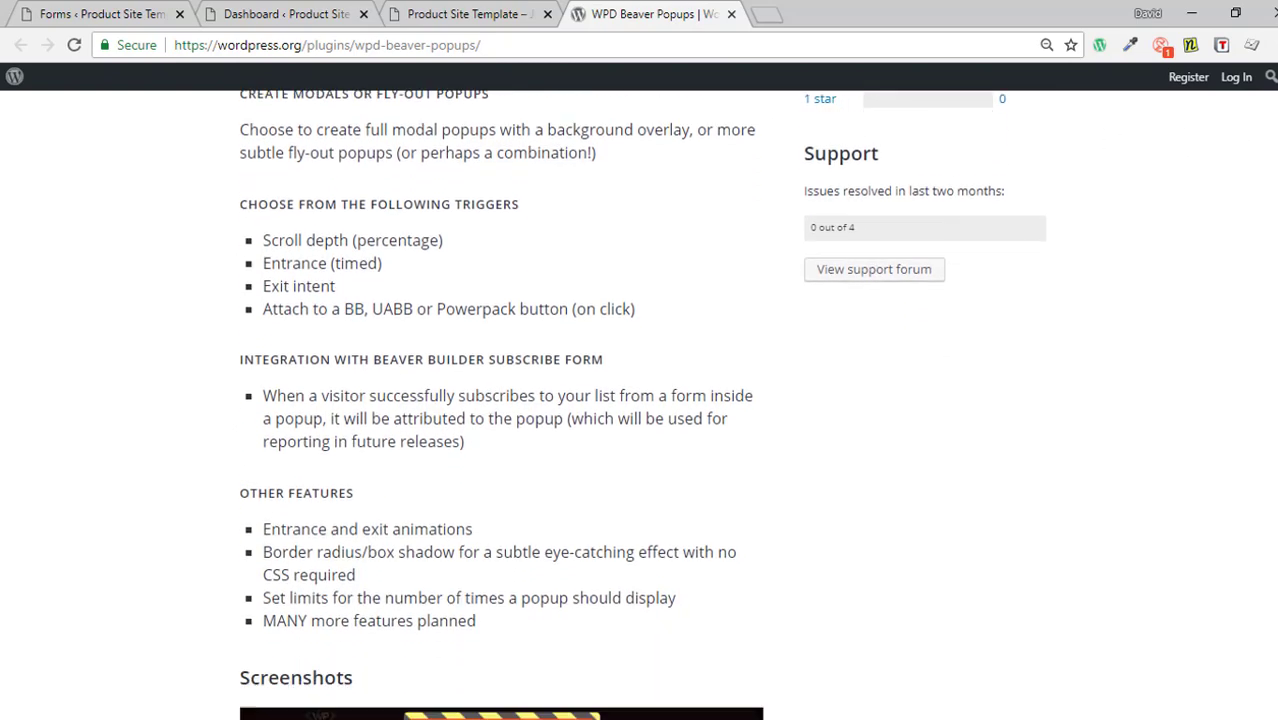
pyautogui.scroll(-4, 1264, 326)
pyautogui.scroll(13, 1264, 326)
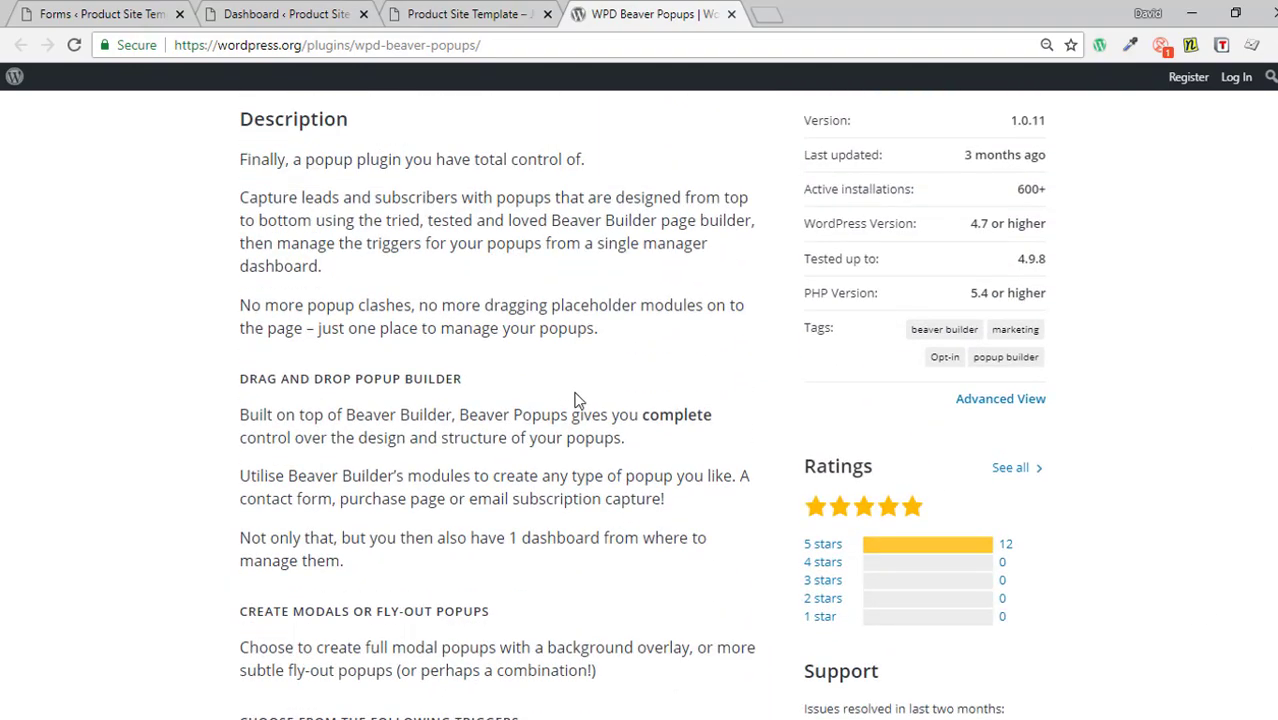
pyautogui.scroll(-3, 588, 400)
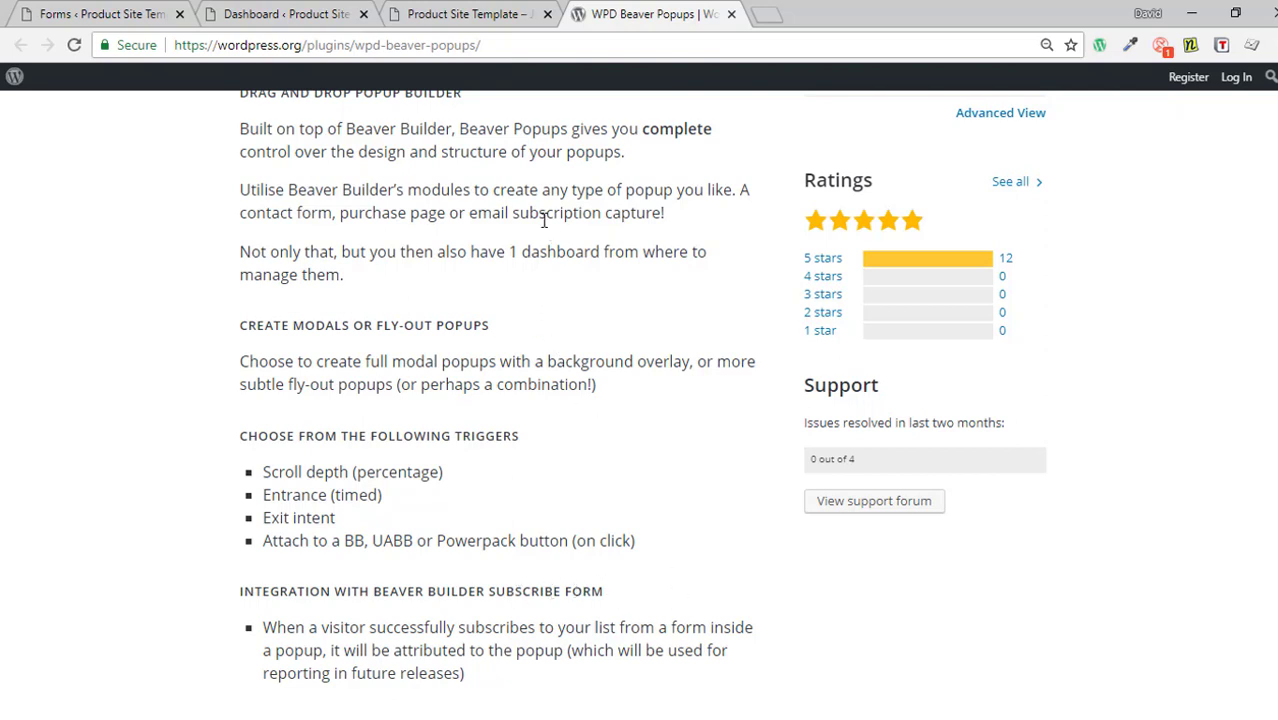
# Switch to the site's WordPress dashboard and open the existing Dont Go popup in Beaver Builder from the list of Beaver Popups.
pyautogui.click(310, 16)
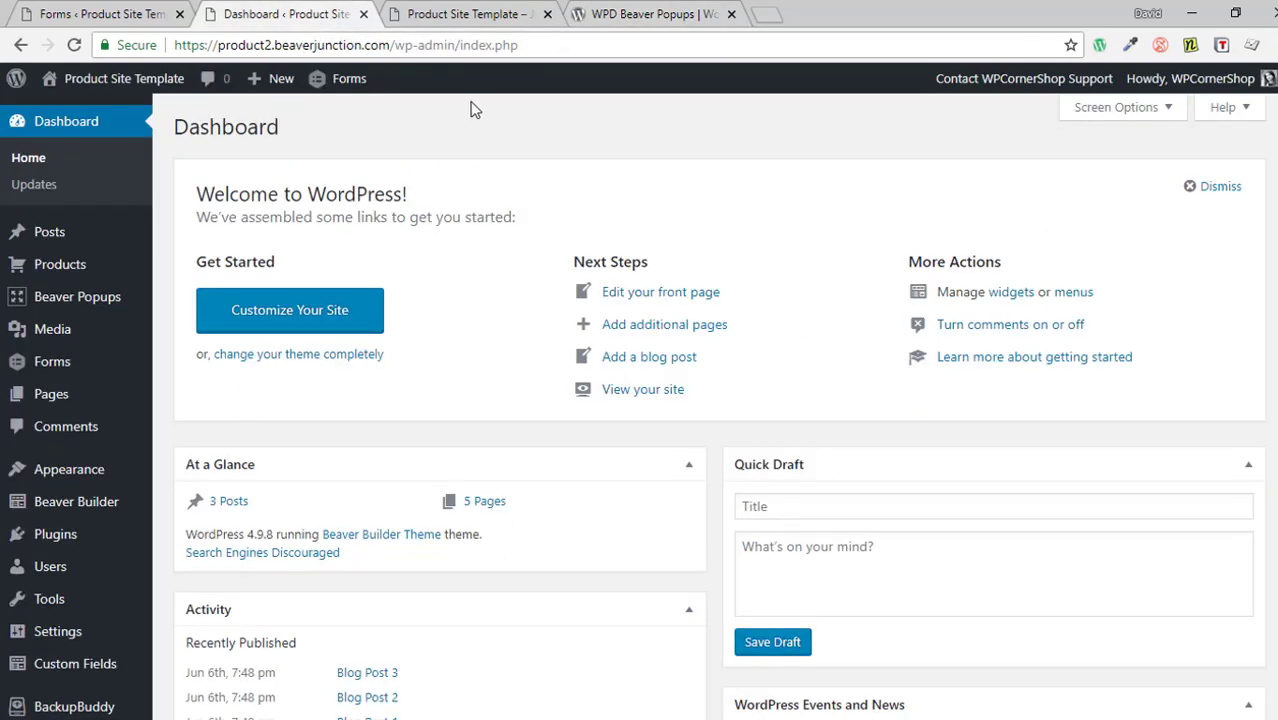
pyautogui.moveTo(78, 303)
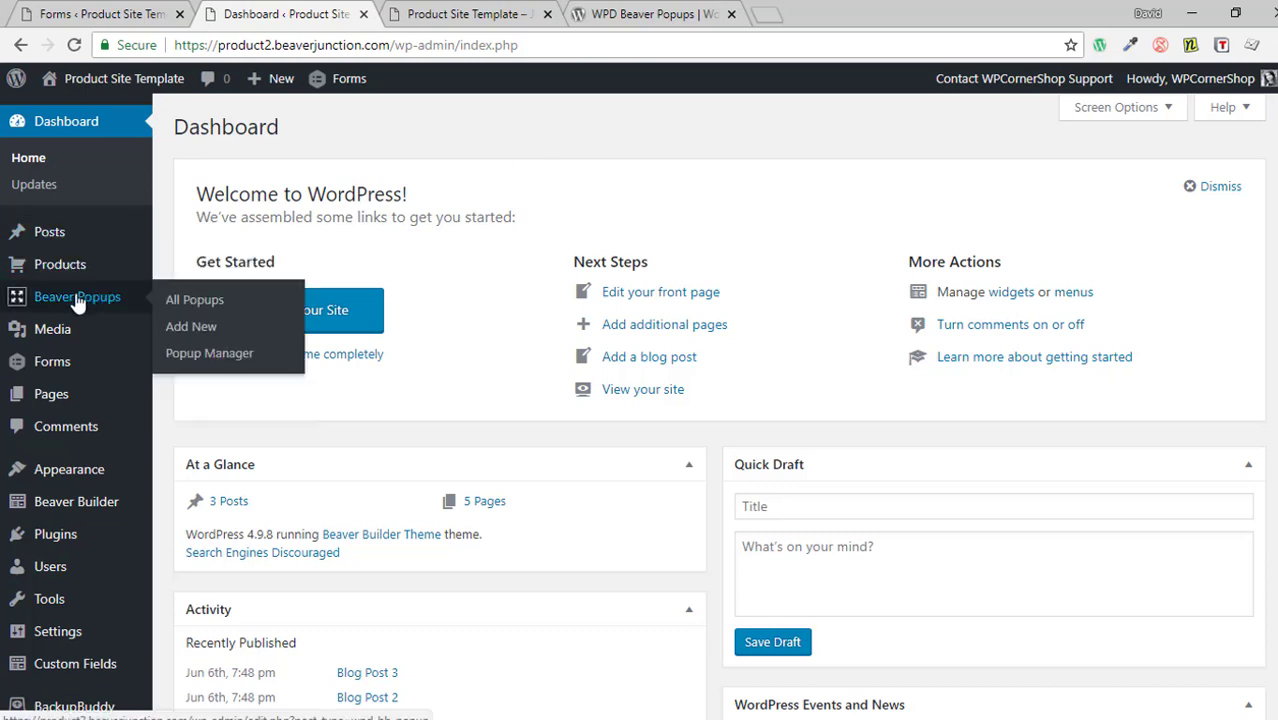
pyautogui.click(179, 301)
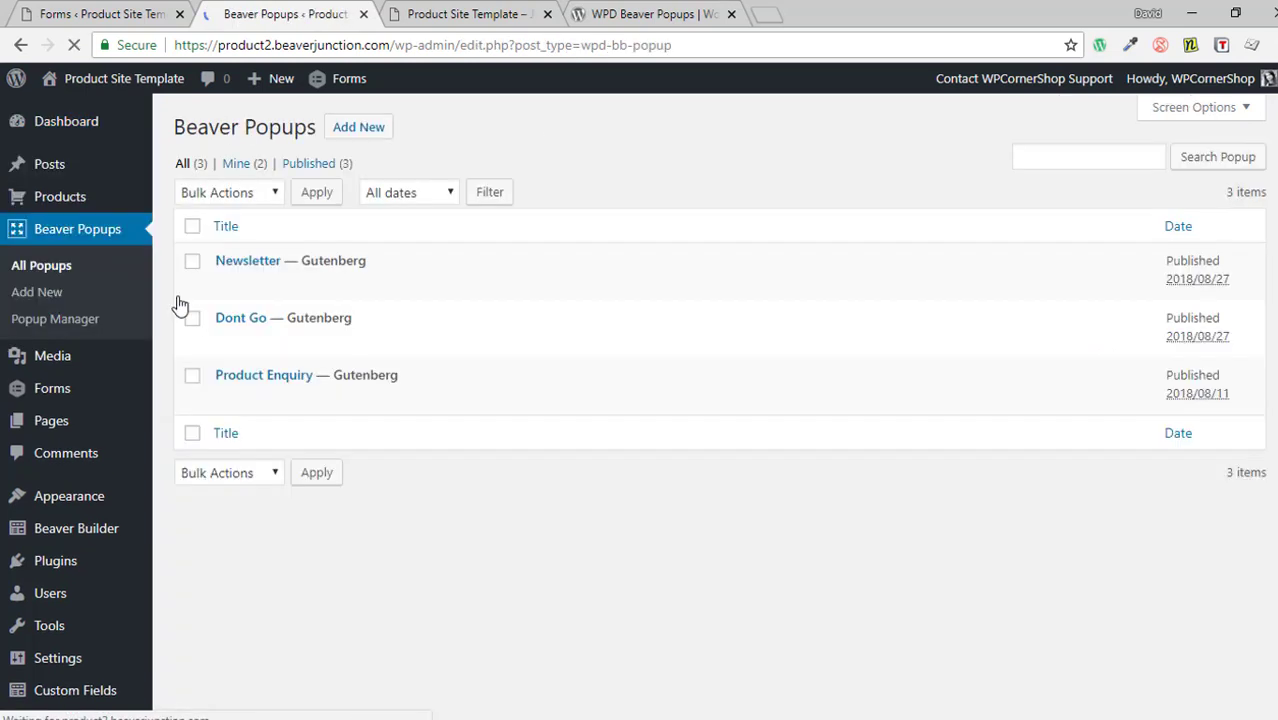
pyautogui.click(358, 130)
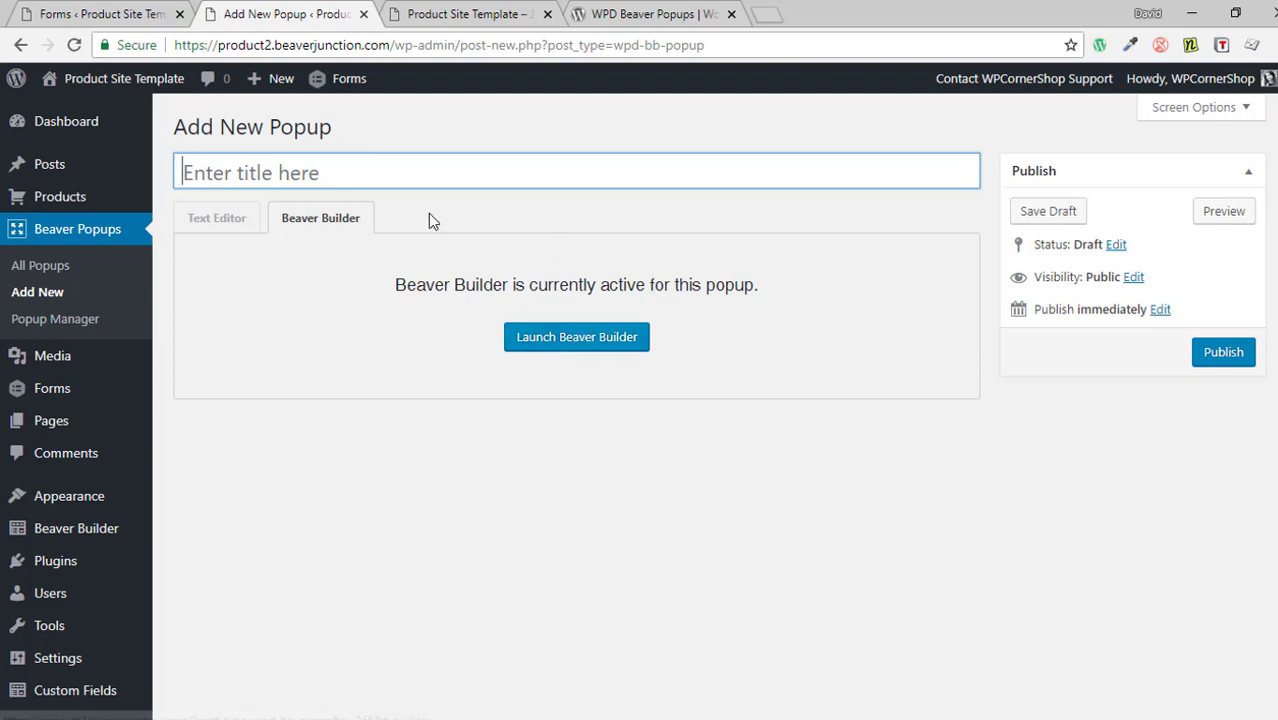
pyautogui.click(21, 47)
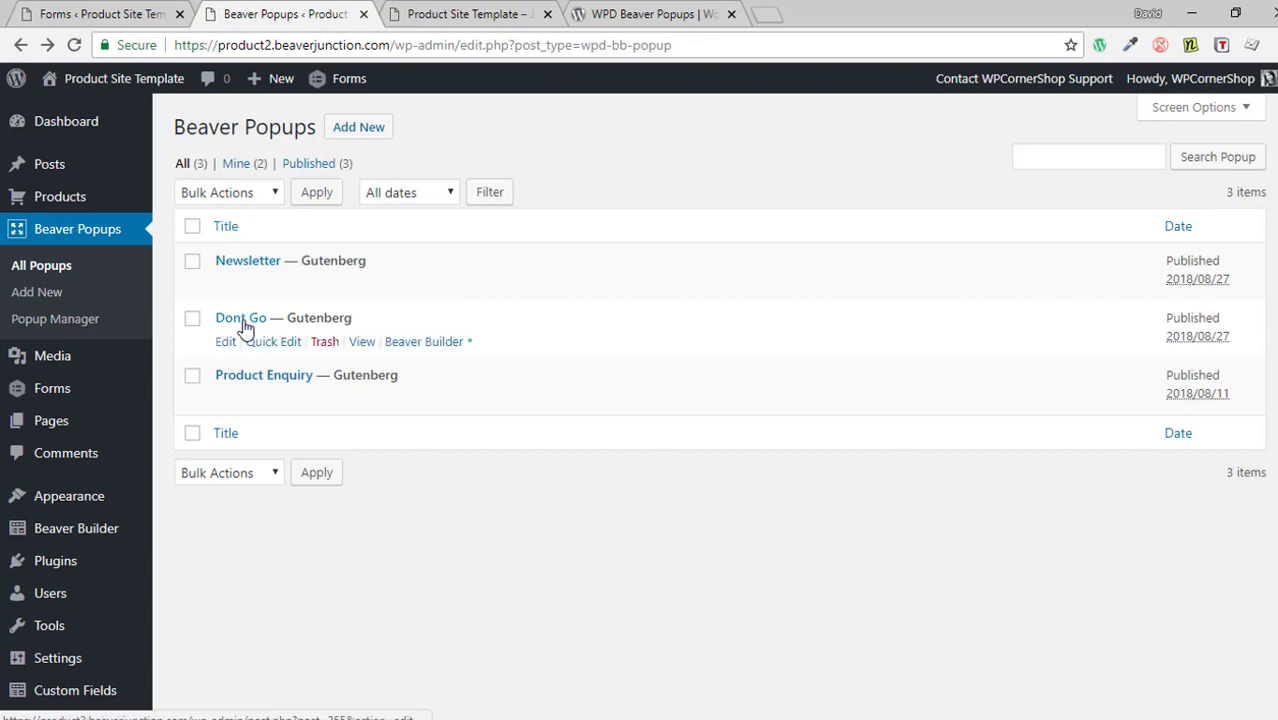
pyautogui.click(422, 342)
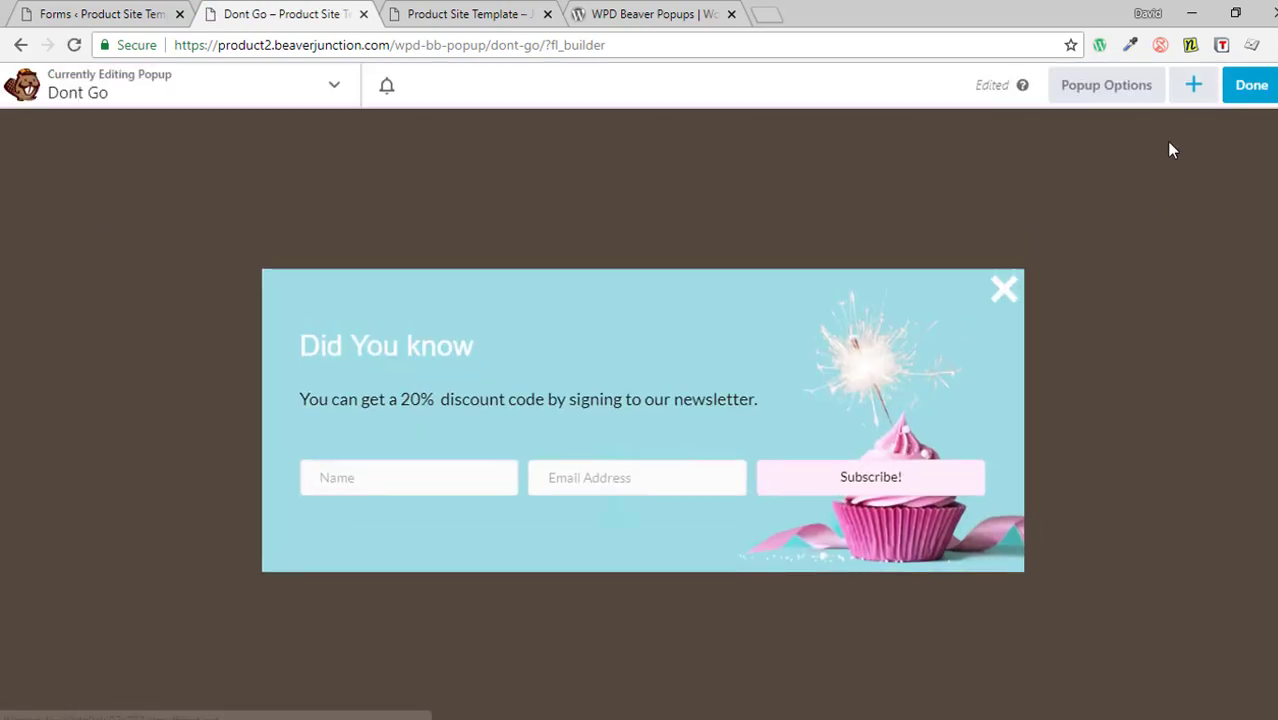
# Examine the standard modules available for building the Dont Go popup's content.
pyautogui.click(1193, 87)
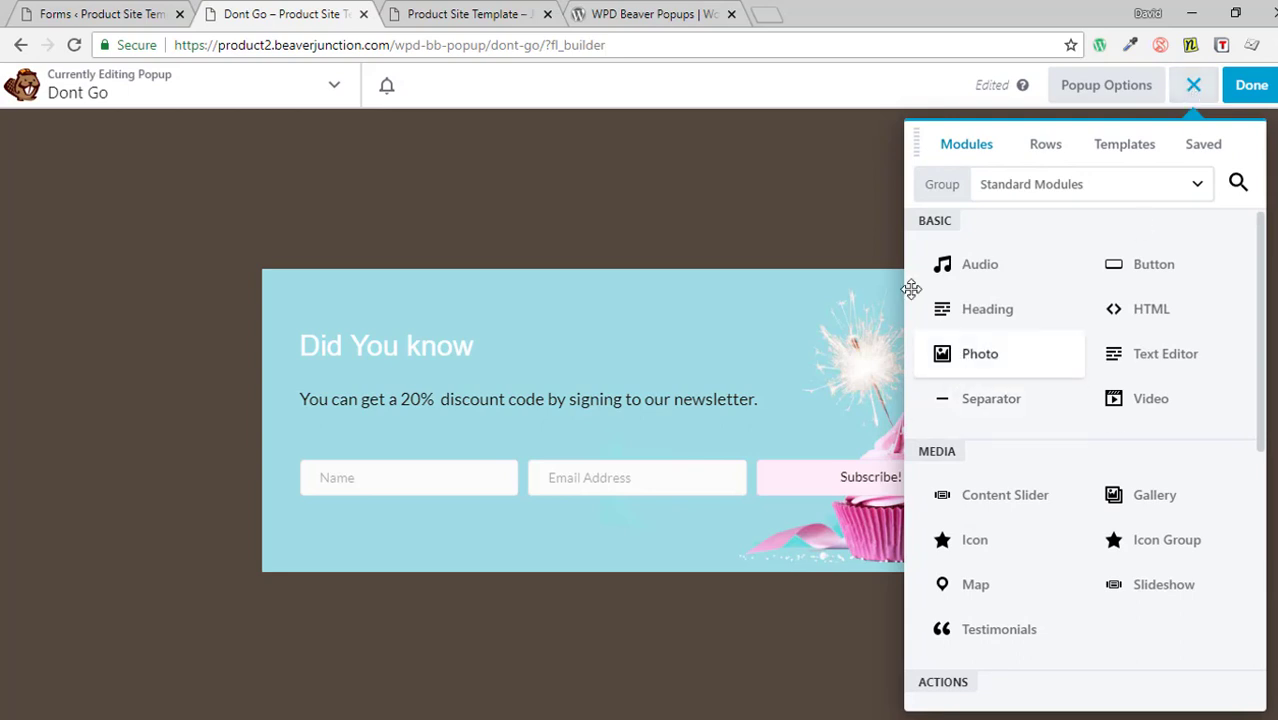
pyautogui.moveTo(659, 357)
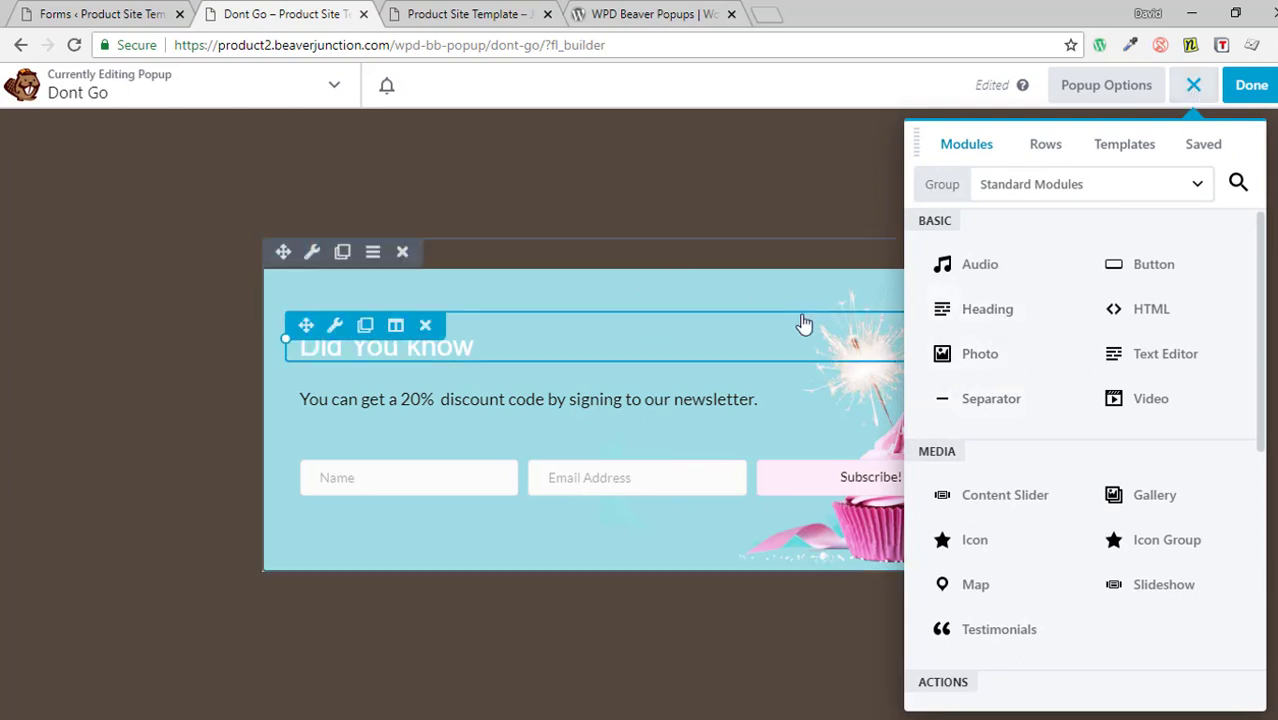
pyautogui.moveTo(474, 345)
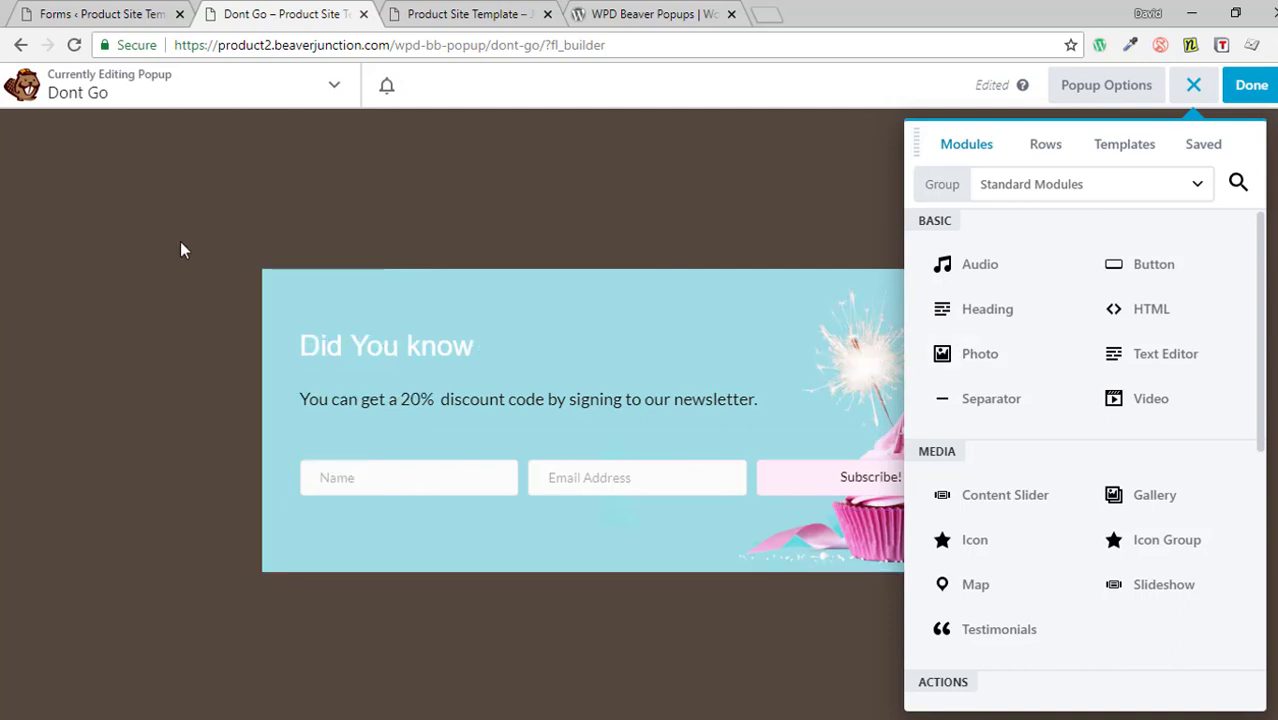
pyautogui.click(1193, 85)
# Open the popup's settings and change its popup type to Fly out.
pyautogui.click(1106, 85)
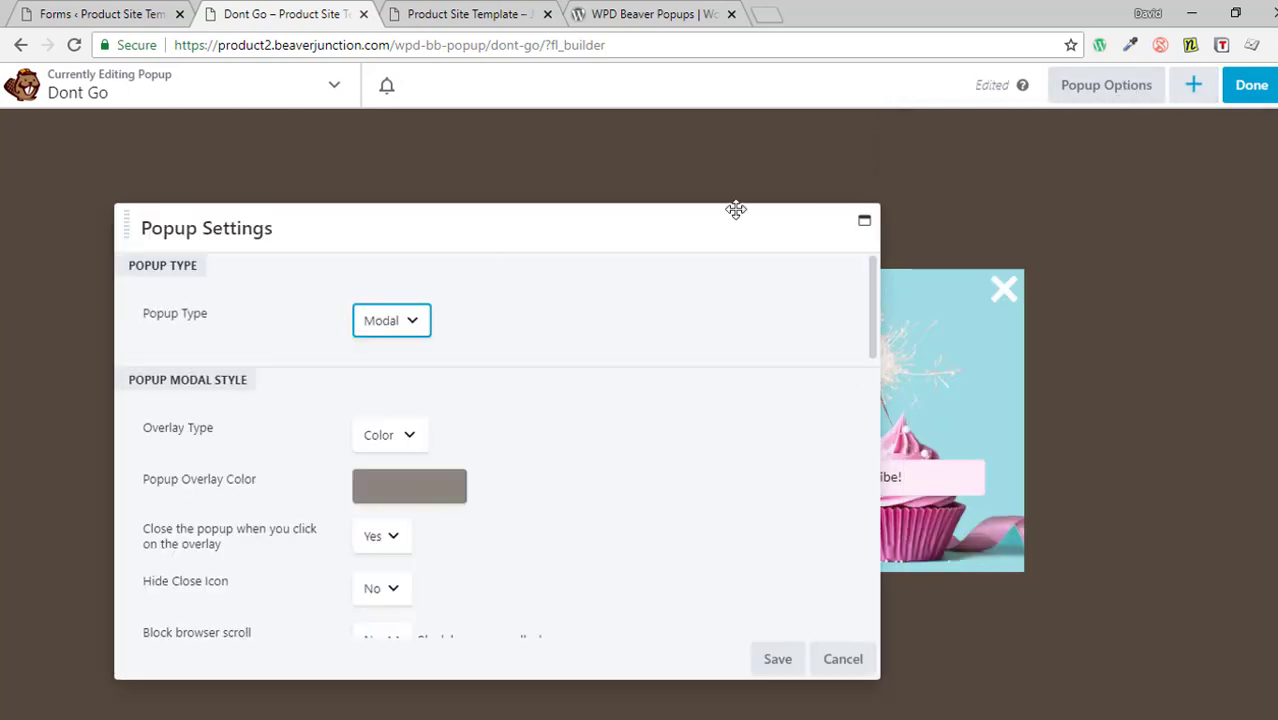
pyautogui.click(416, 324)
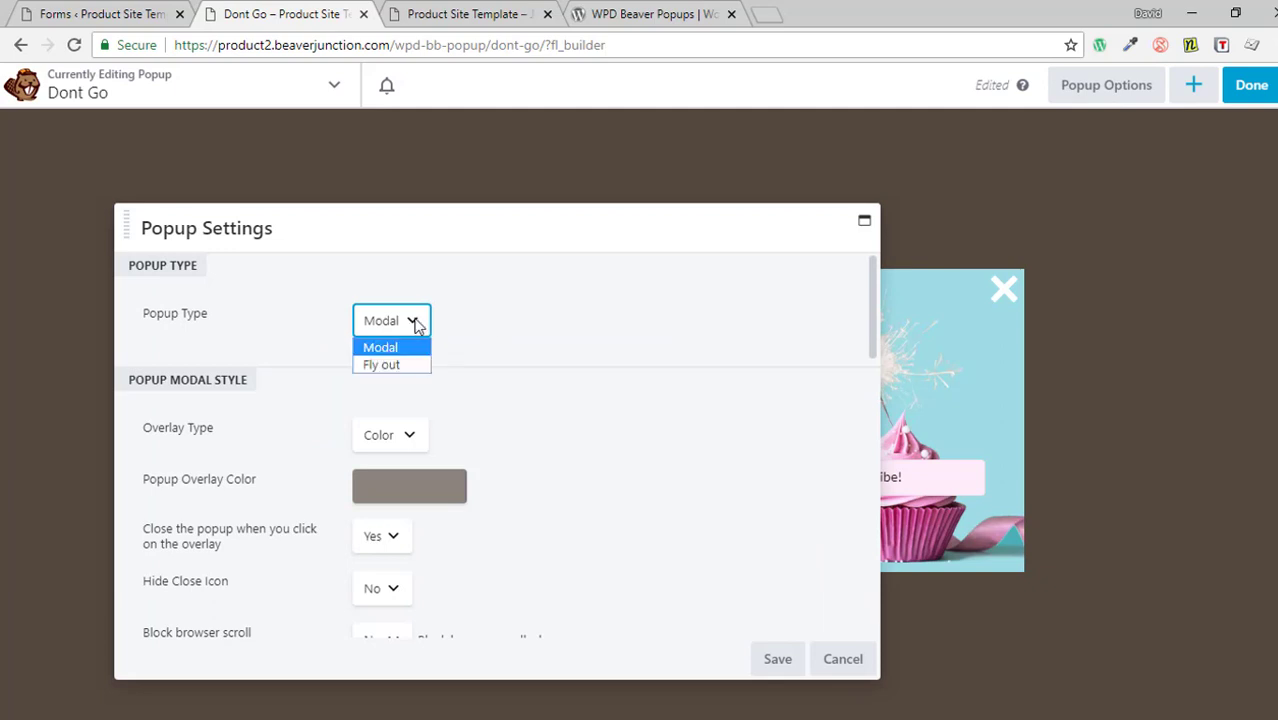
pyautogui.click(393, 366)
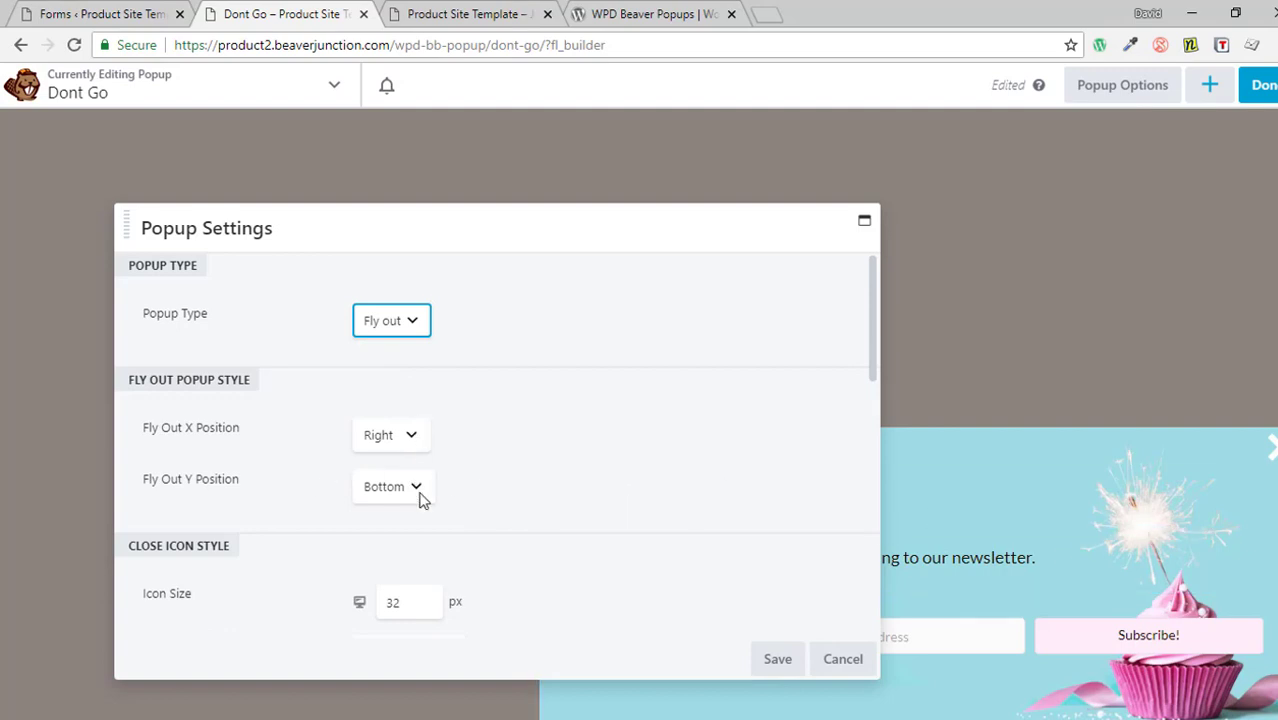
# Try the fly-out's X position at Center, set it to Left, and set the Y position to Top.
pyautogui.click(412, 437)
pyautogui.click(381, 479)
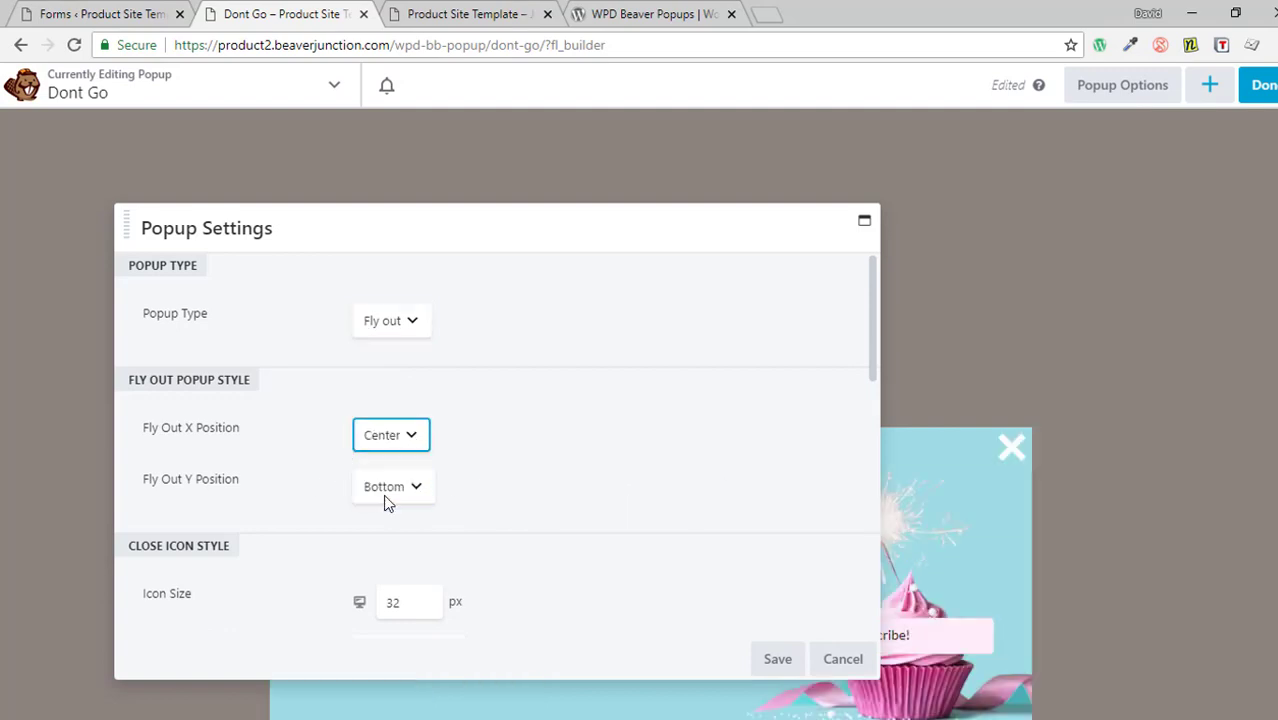
pyautogui.click(412, 440)
pyautogui.click(376, 496)
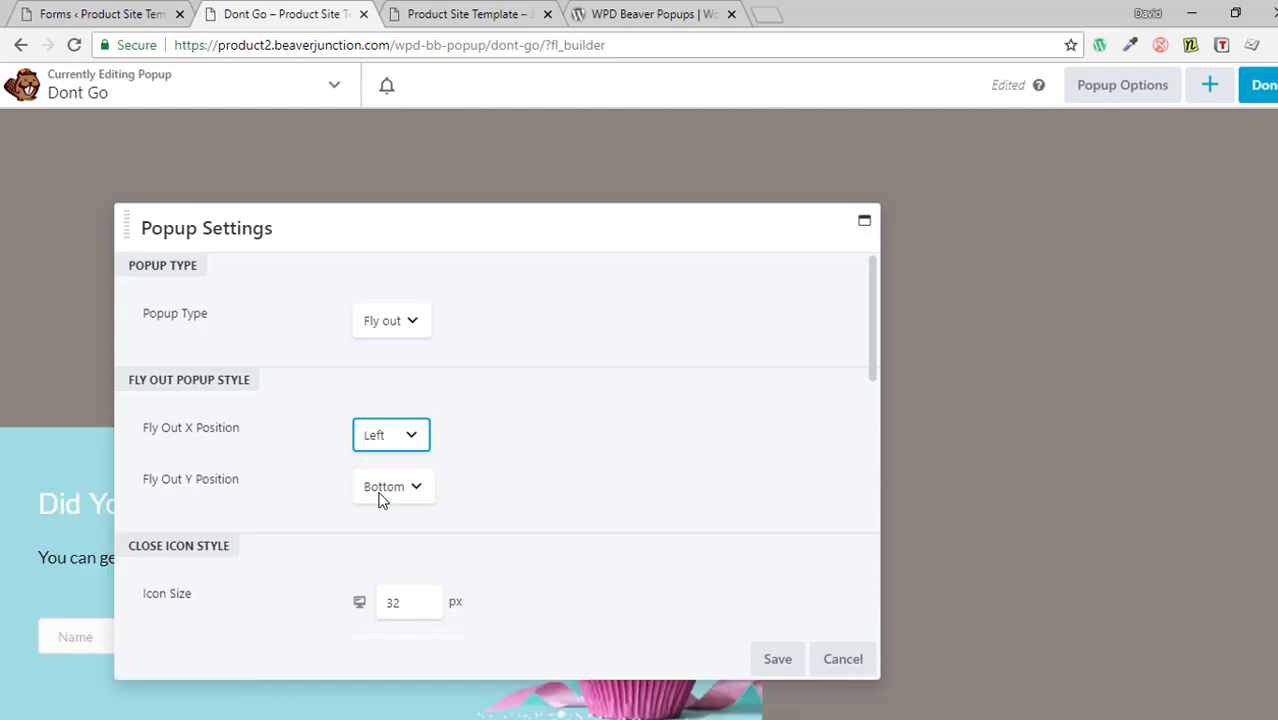
pyautogui.click(418, 488)
pyautogui.click(378, 513)
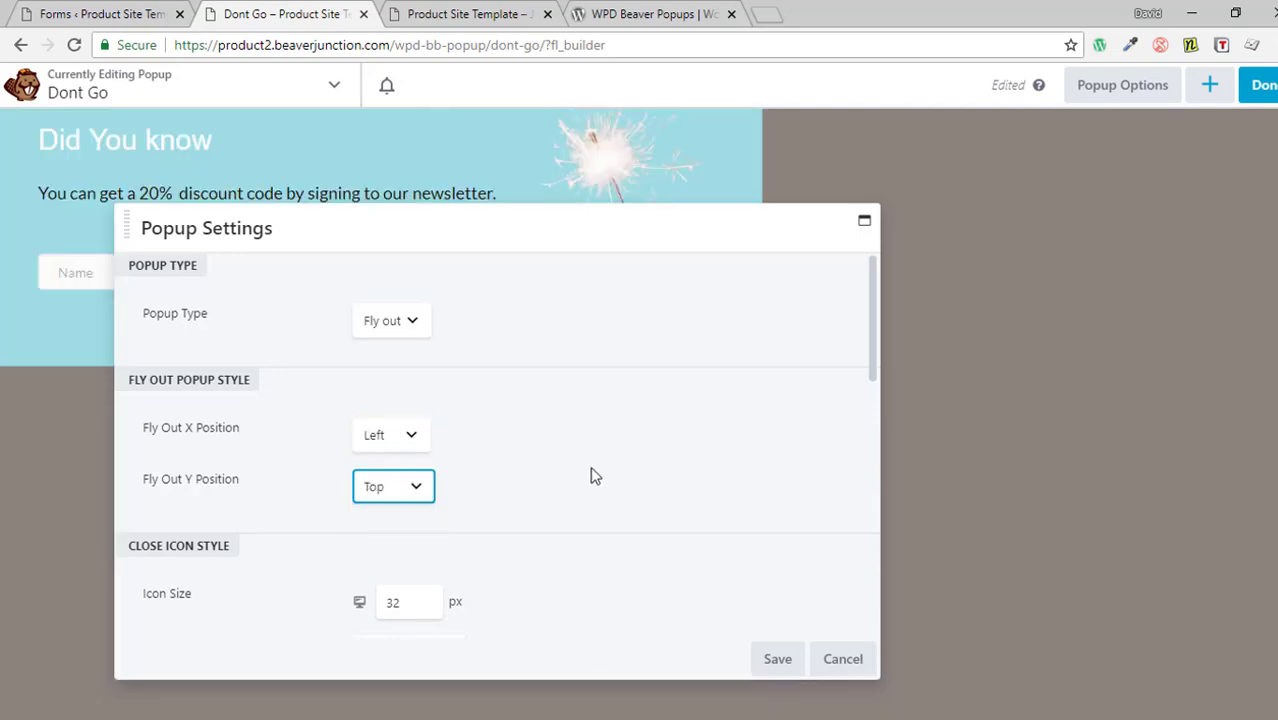
# Return the popup type to Modal and keep Color as the overlay type after checking the available overlay options.
pyautogui.click(418, 325)
pyautogui.click(416, 356)
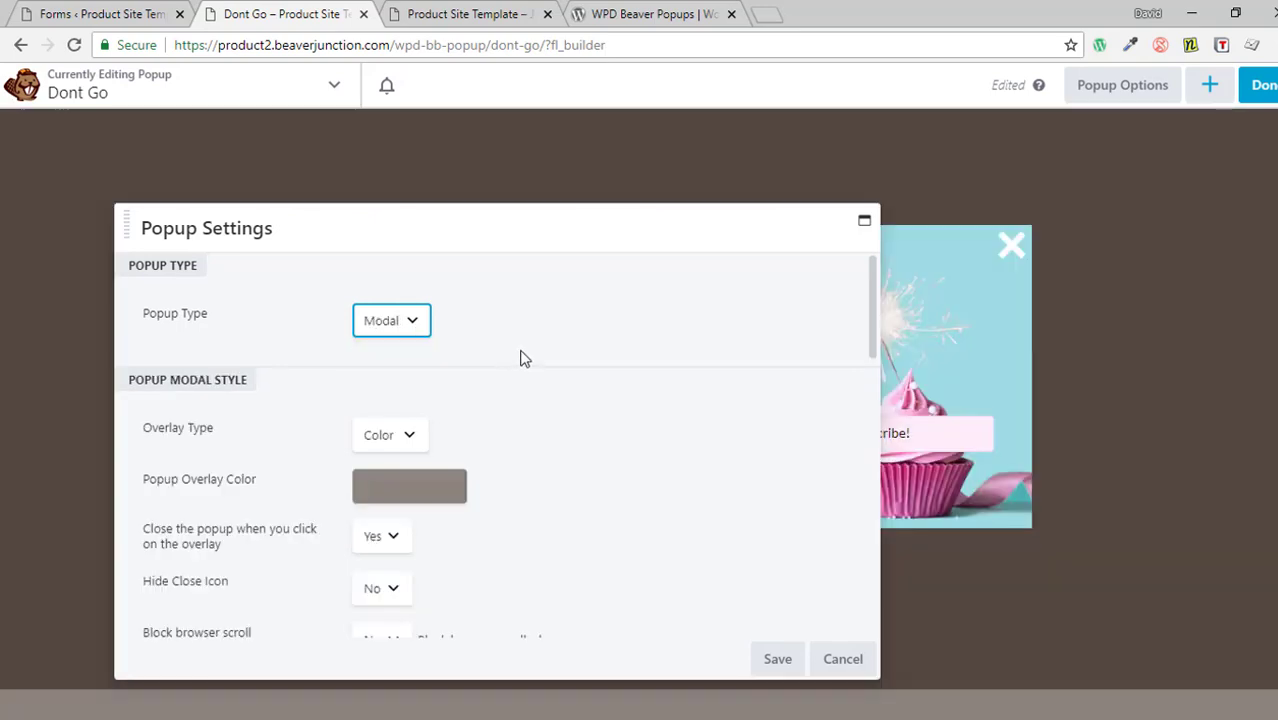
pyautogui.scroll(-1, 515, 358)
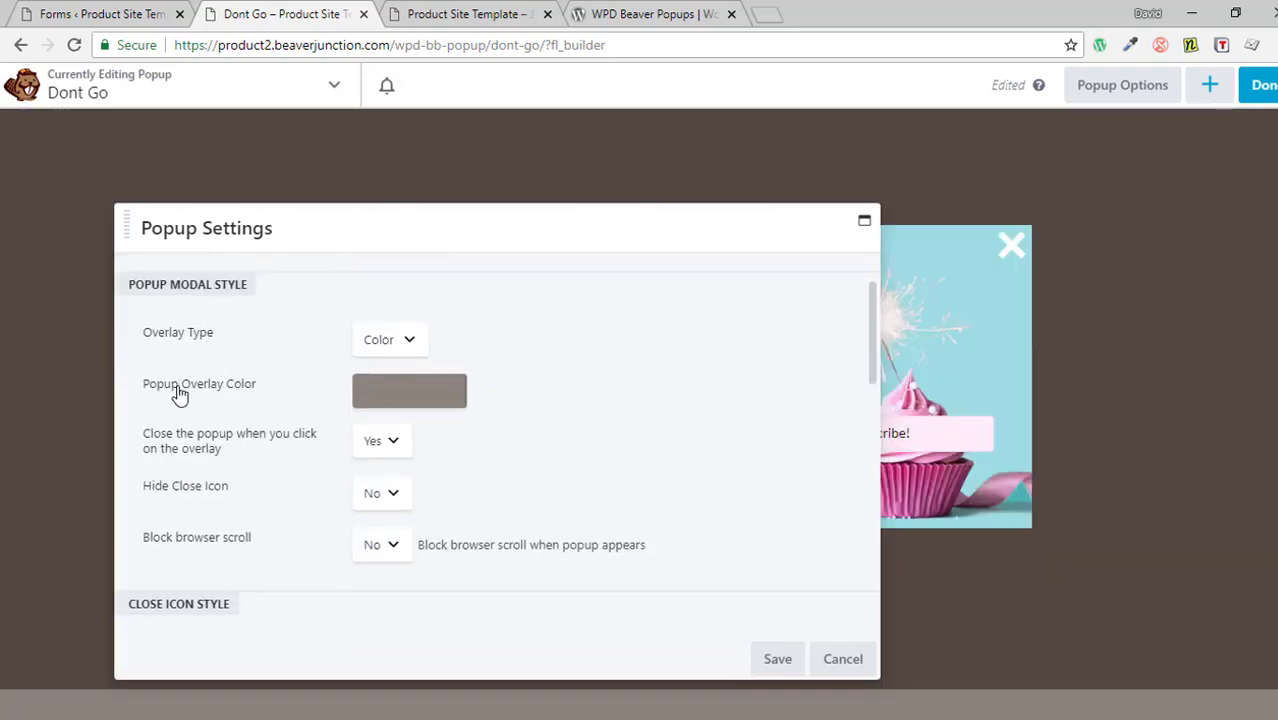
pyautogui.click(403, 344)
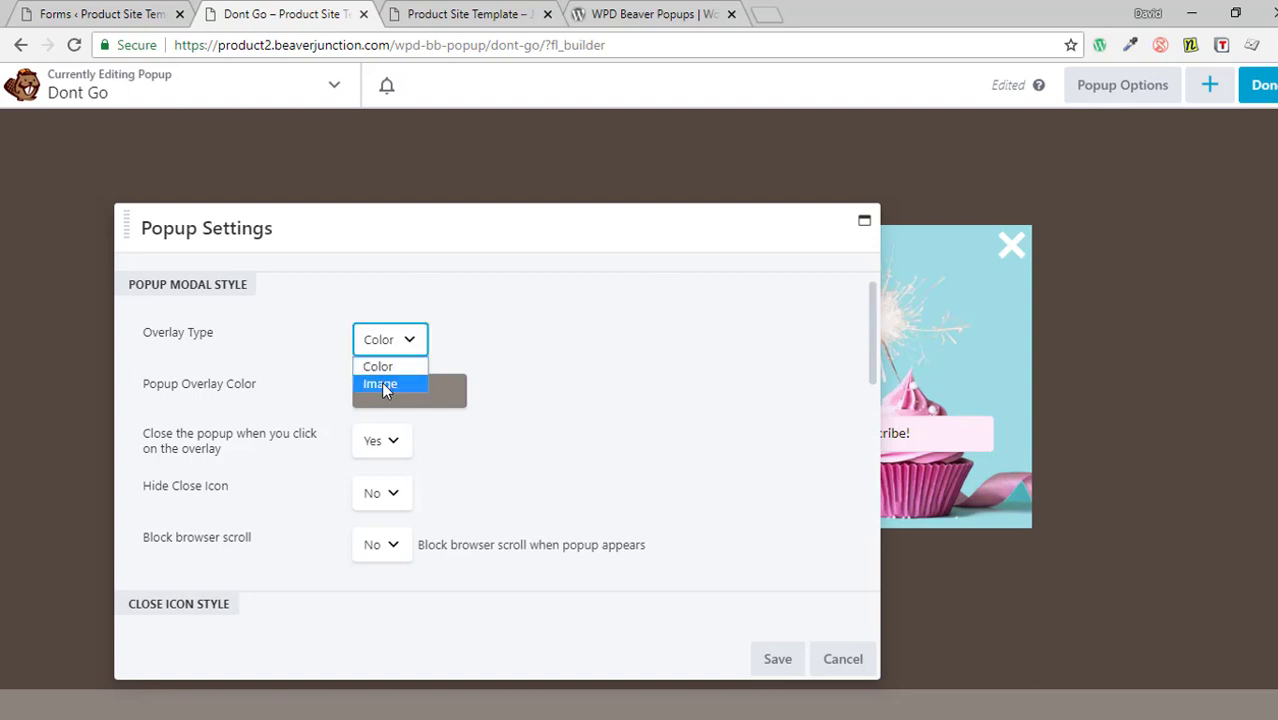
pyautogui.click(394, 368)
# Slightly adjust the opacity of the popup overlay color.
pyautogui.click(419, 395)
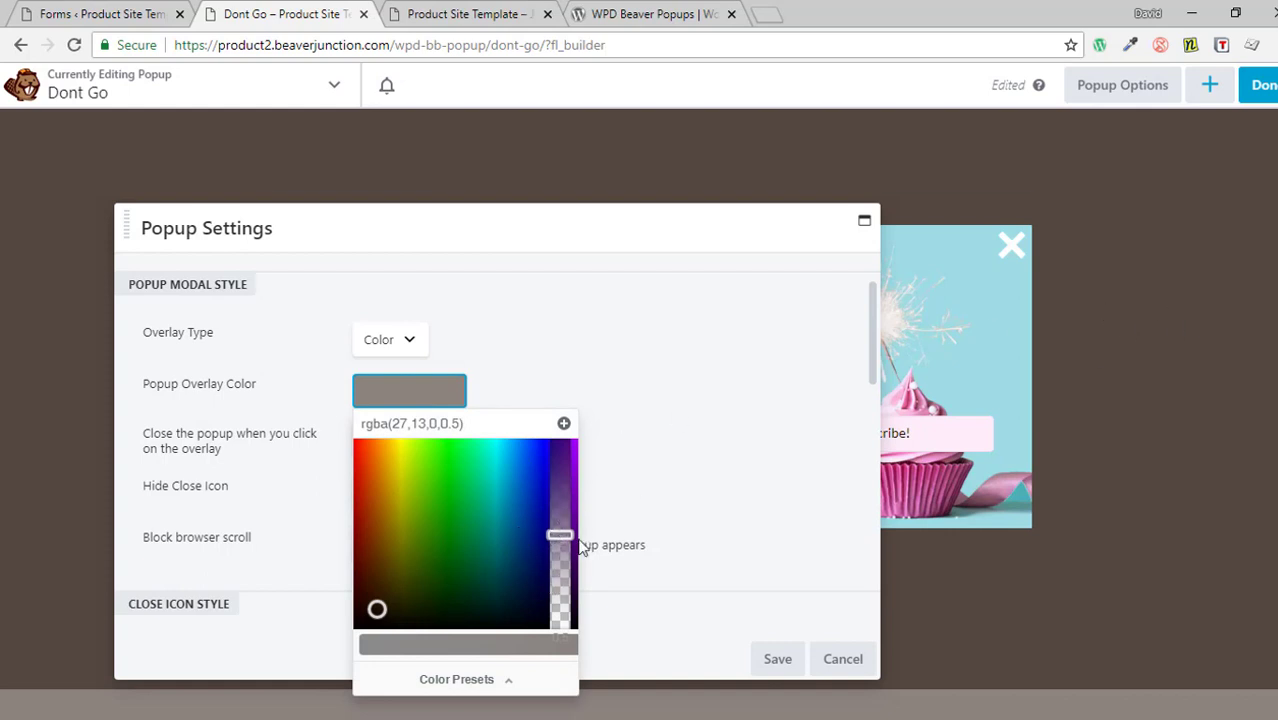
pyautogui.moveTo(560, 535)
pyautogui.mouseDown()
pyautogui.moveTo(553, 632)
pyautogui.moveTo(561, 522)
pyautogui.moveTo(560, 563)
pyautogui.moveTo(562, 523)
pyautogui.moveTo(560, 552)
pyautogui.moveTo(561, 540)
pyautogui.mouseUp()
pyautogui.click(546, 389)
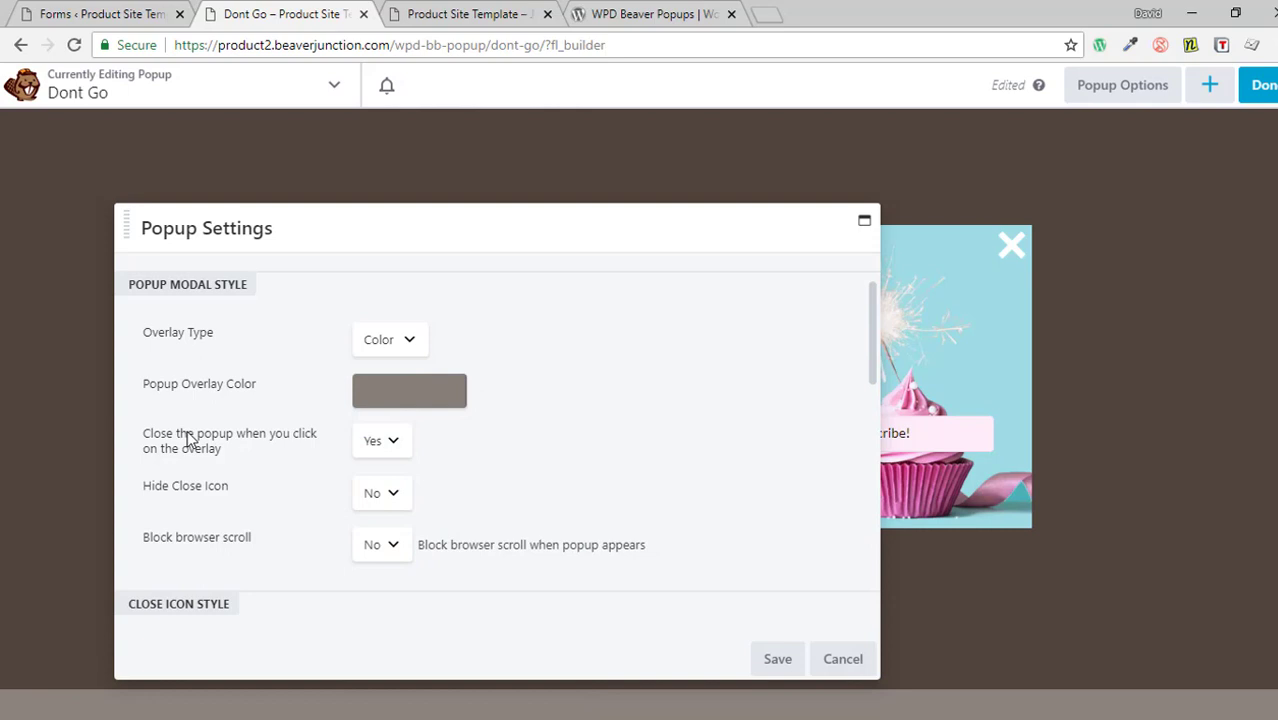
# Move the settings window aside to uncover more of the popup preview, and set Hide Close Icon to Yes.
pyautogui.moveTo(516, 228); pyautogui.dragTo(466, 224)
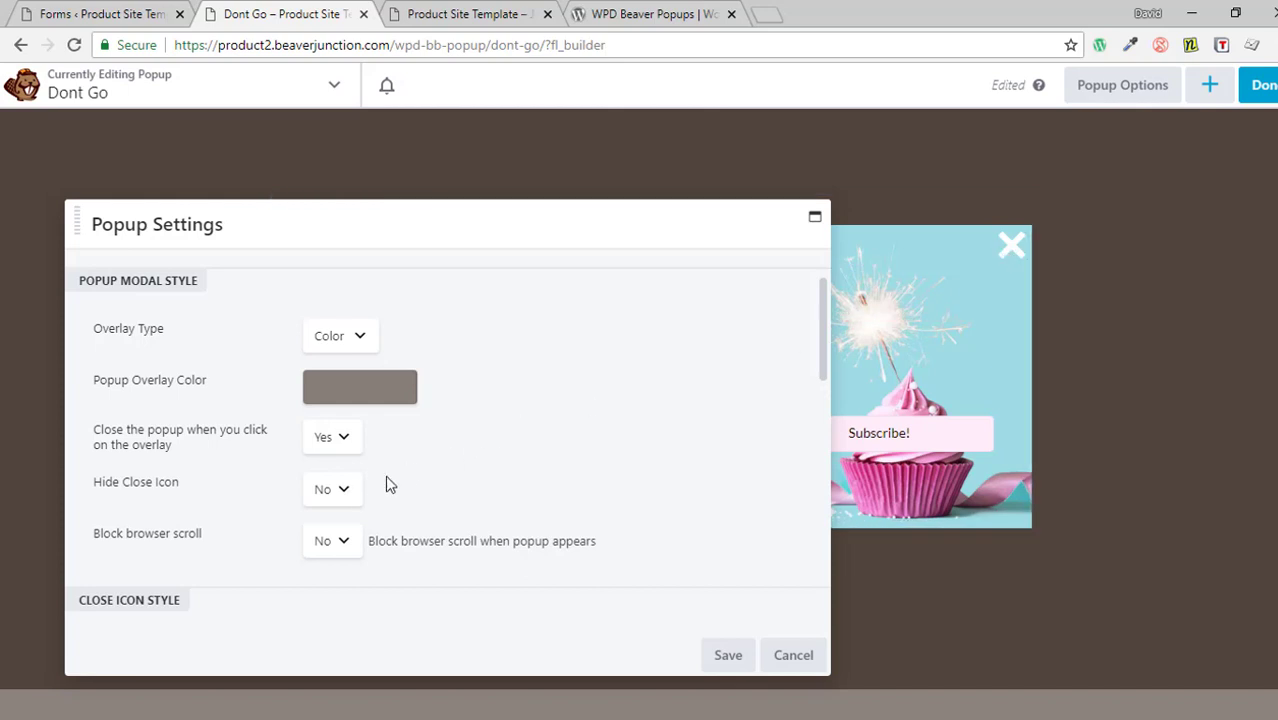
pyautogui.click(345, 490)
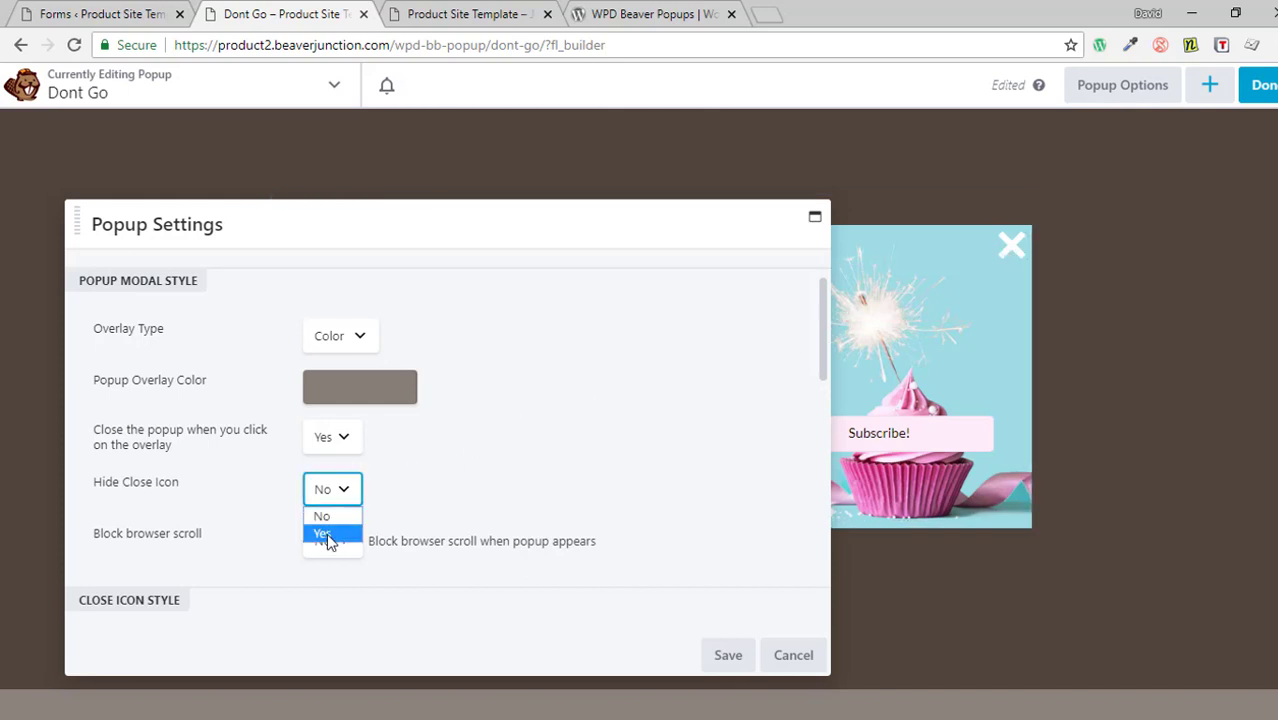
pyautogui.click(331, 536)
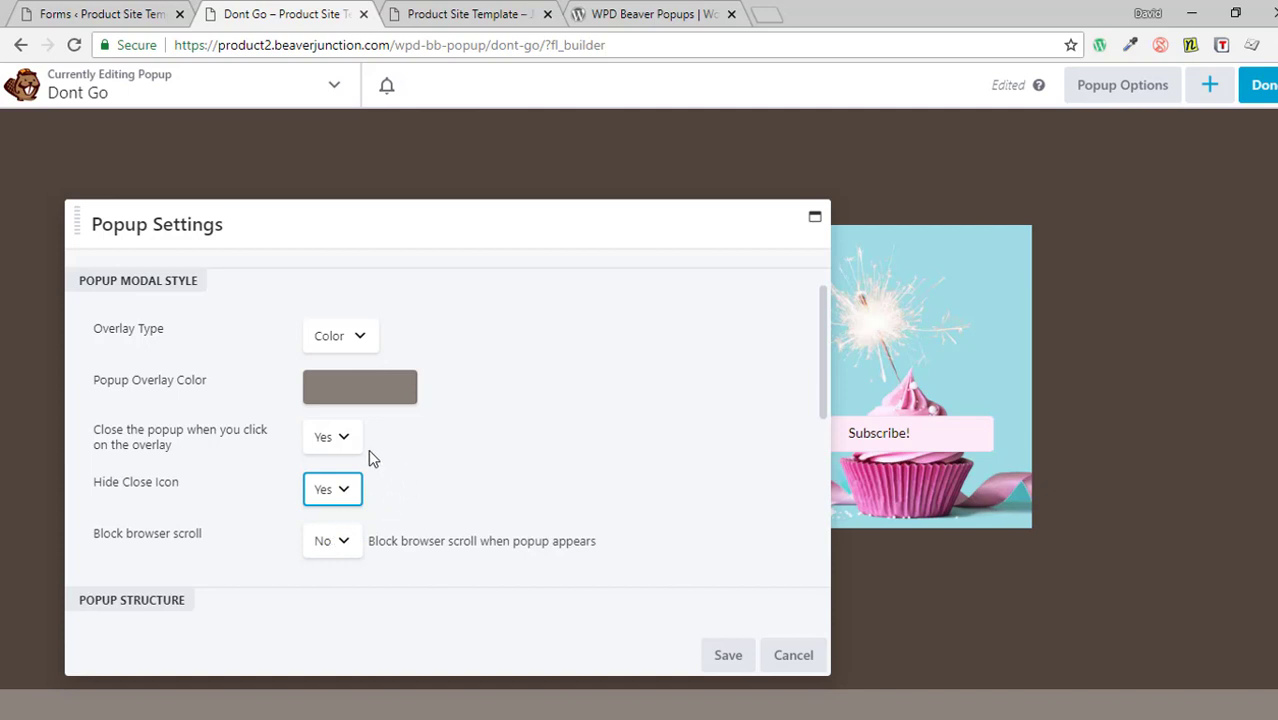
# Set Hide Close Icon to No and open the color choices for the close icon.
pyautogui.click(345, 490)
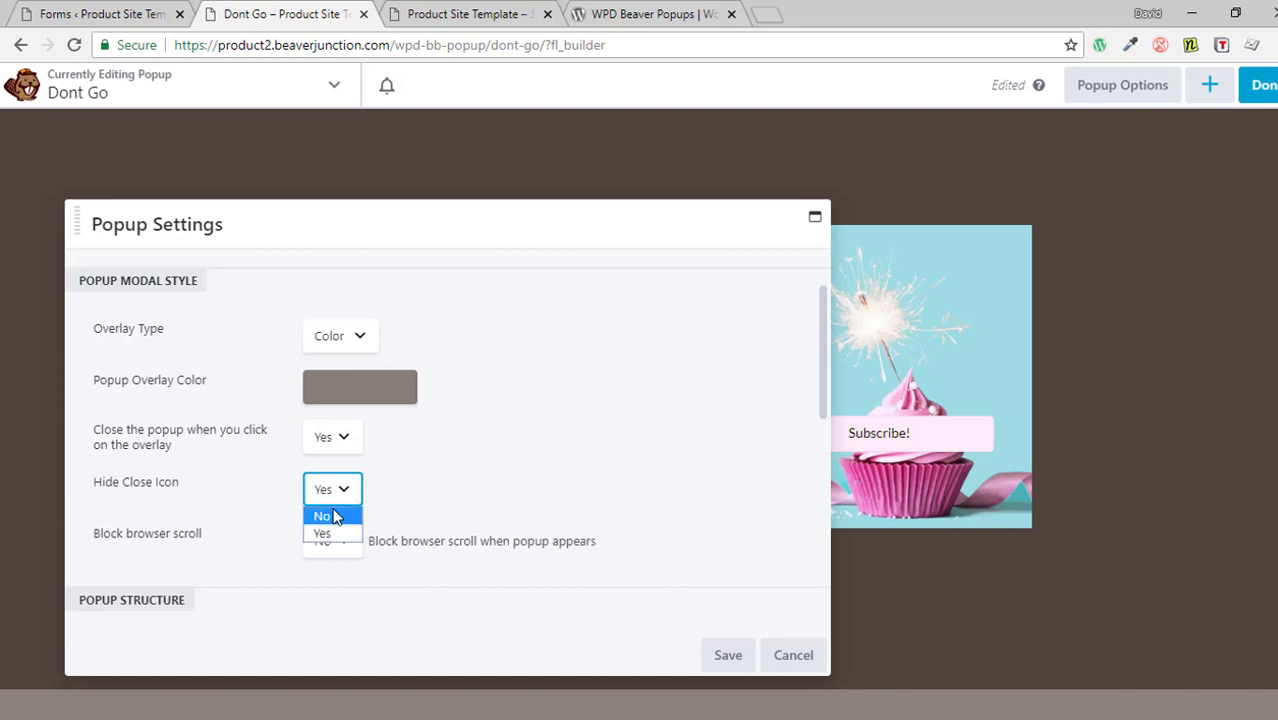
pyautogui.click(336, 517)
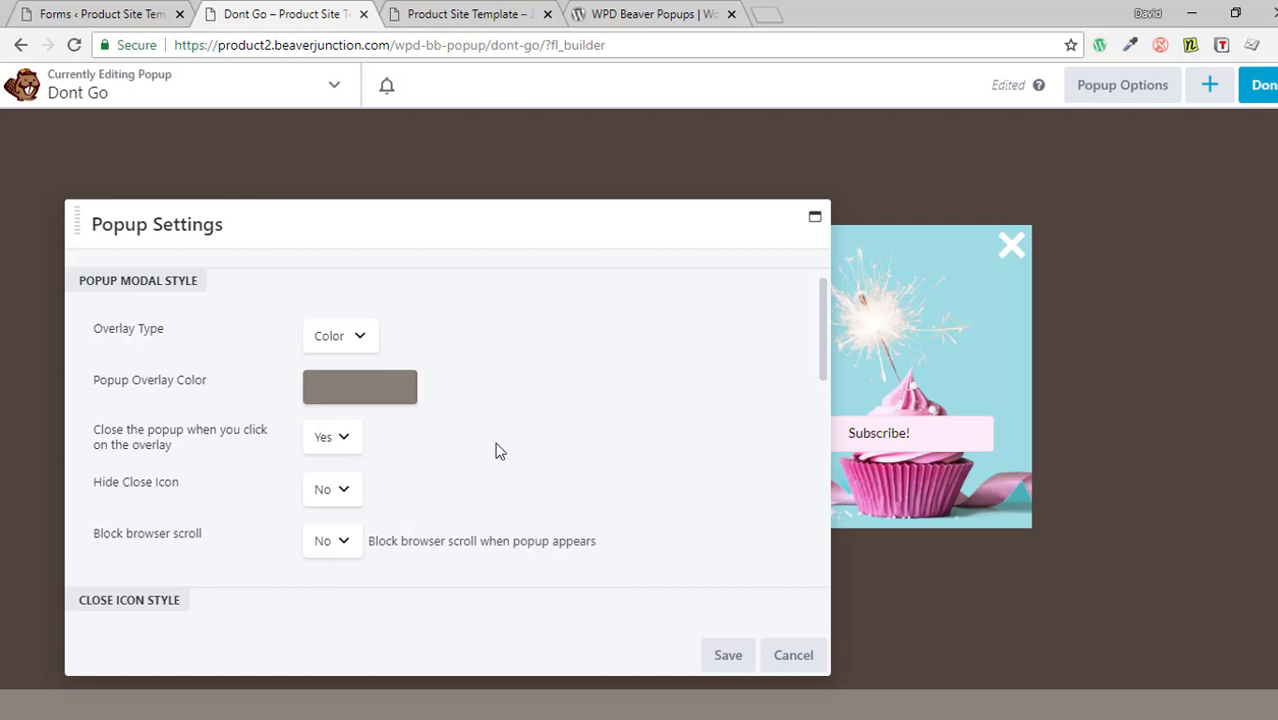
pyautogui.scroll(-2, 520, 470)
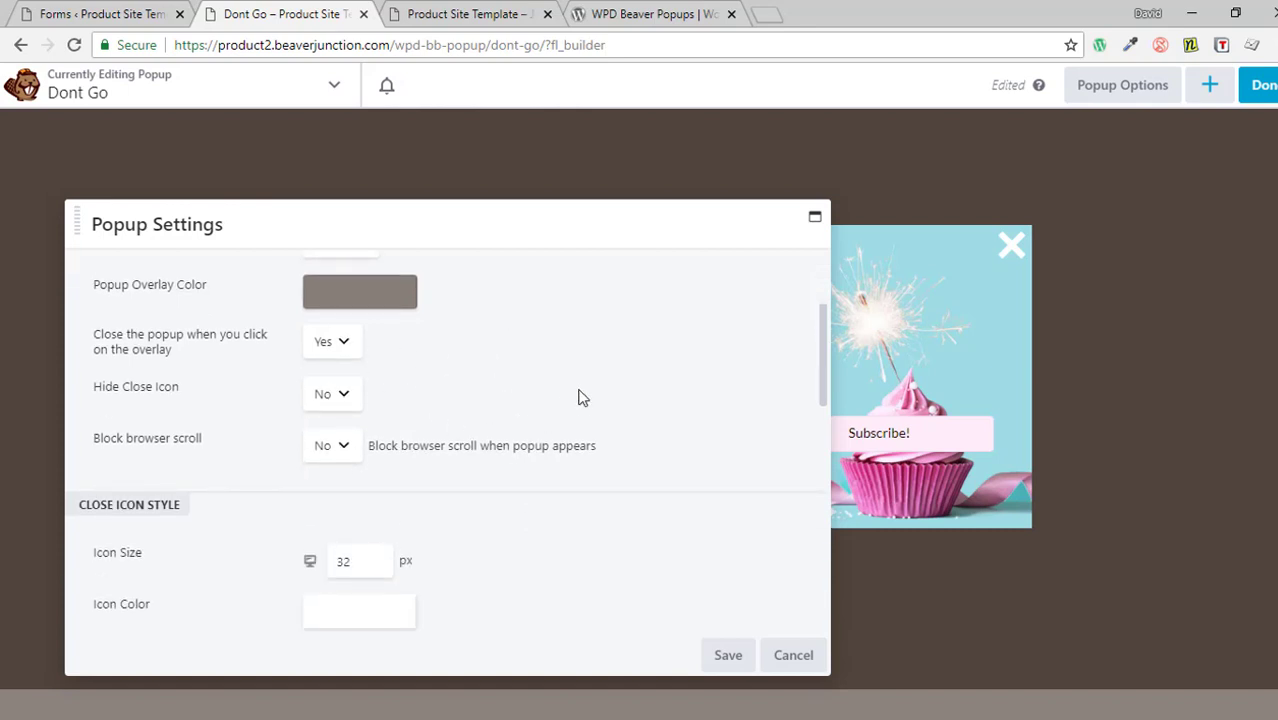
pyautogui.scroll(-2, 578, 398)
pyautogui.moveTo(488, 236); pyautogui.dragTo(513, 208)
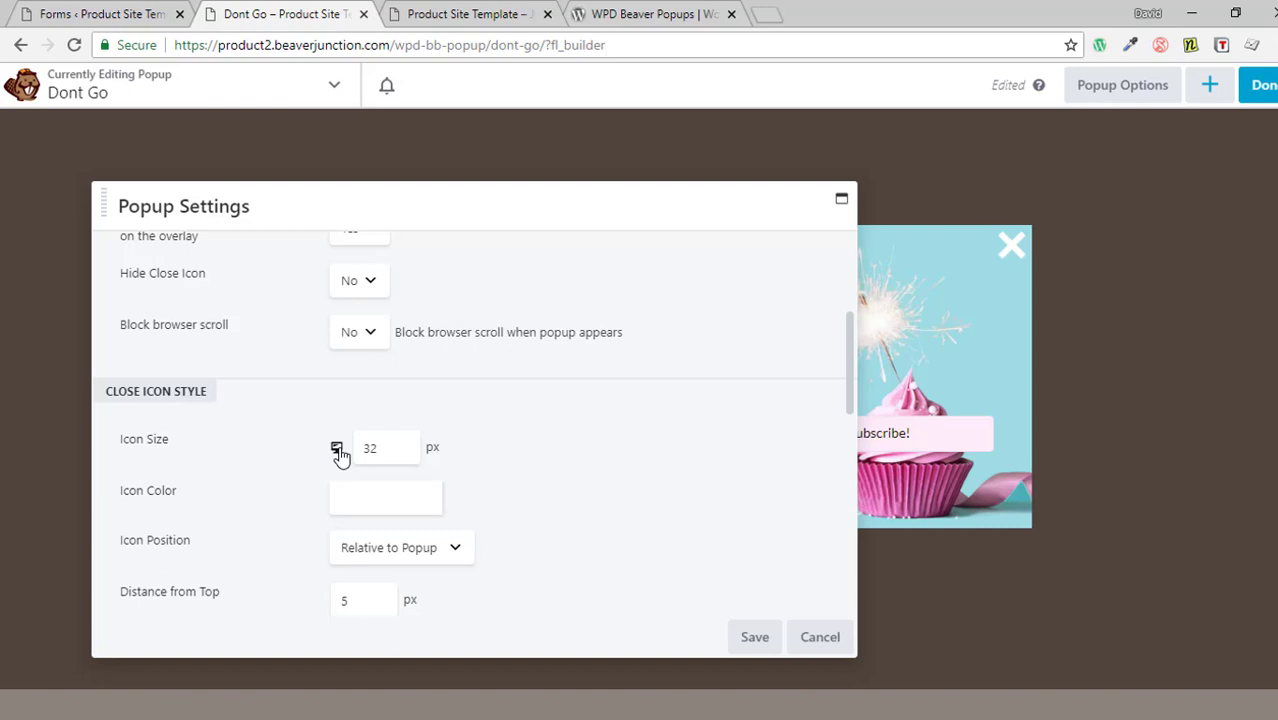
pyautogui.click(391, 512)
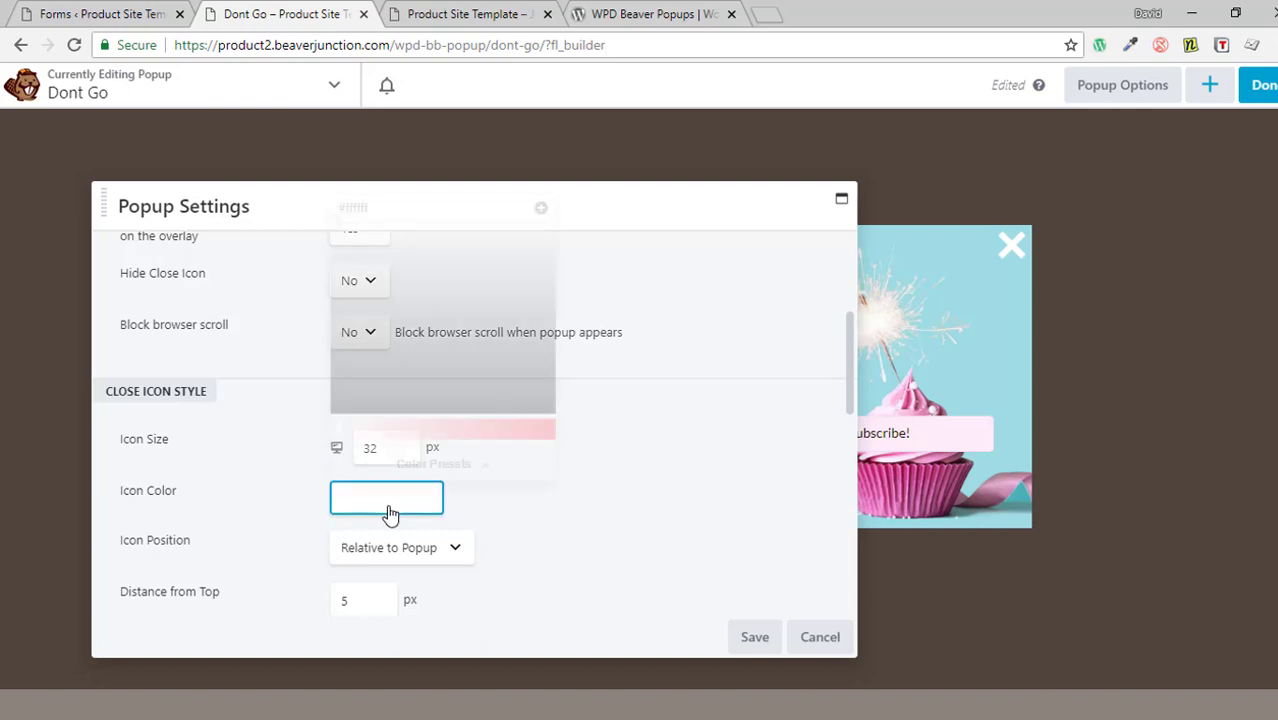
pyautogui.click(666, 495)
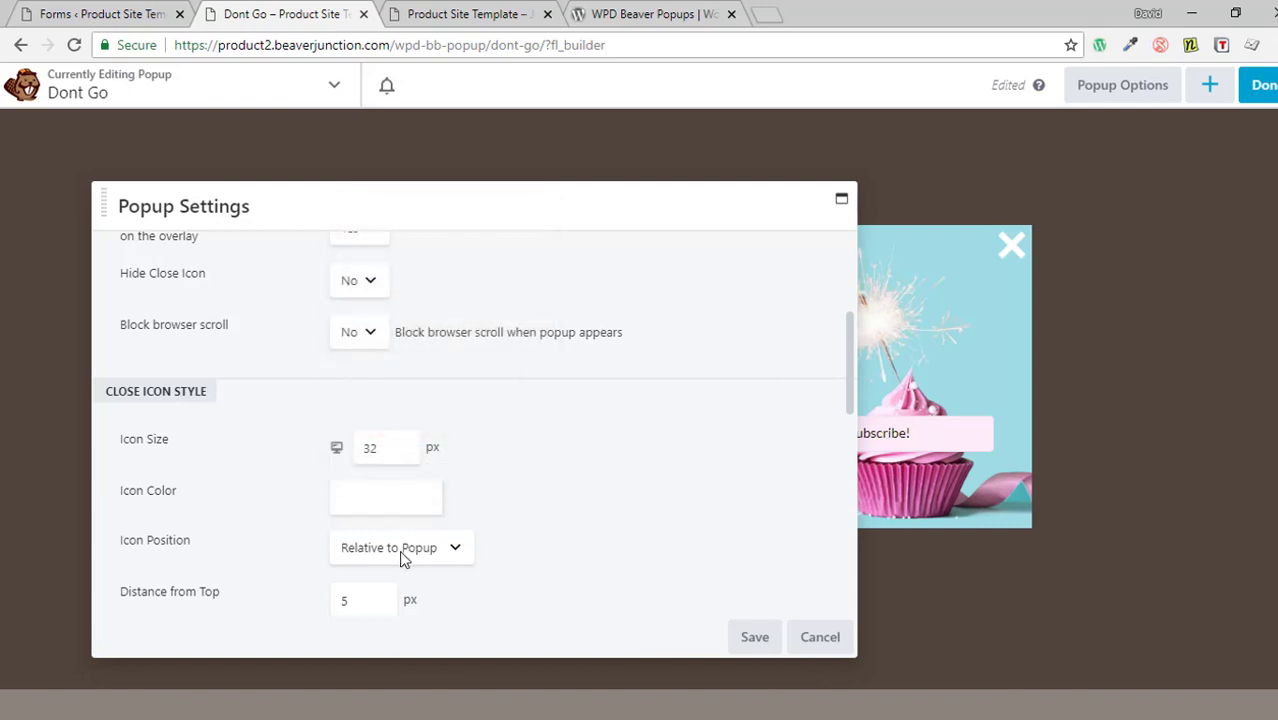
# Try Relative to Overlay as the close icon's position, and set it back to Relative to Popup.
pyautogui.click(449, 551)
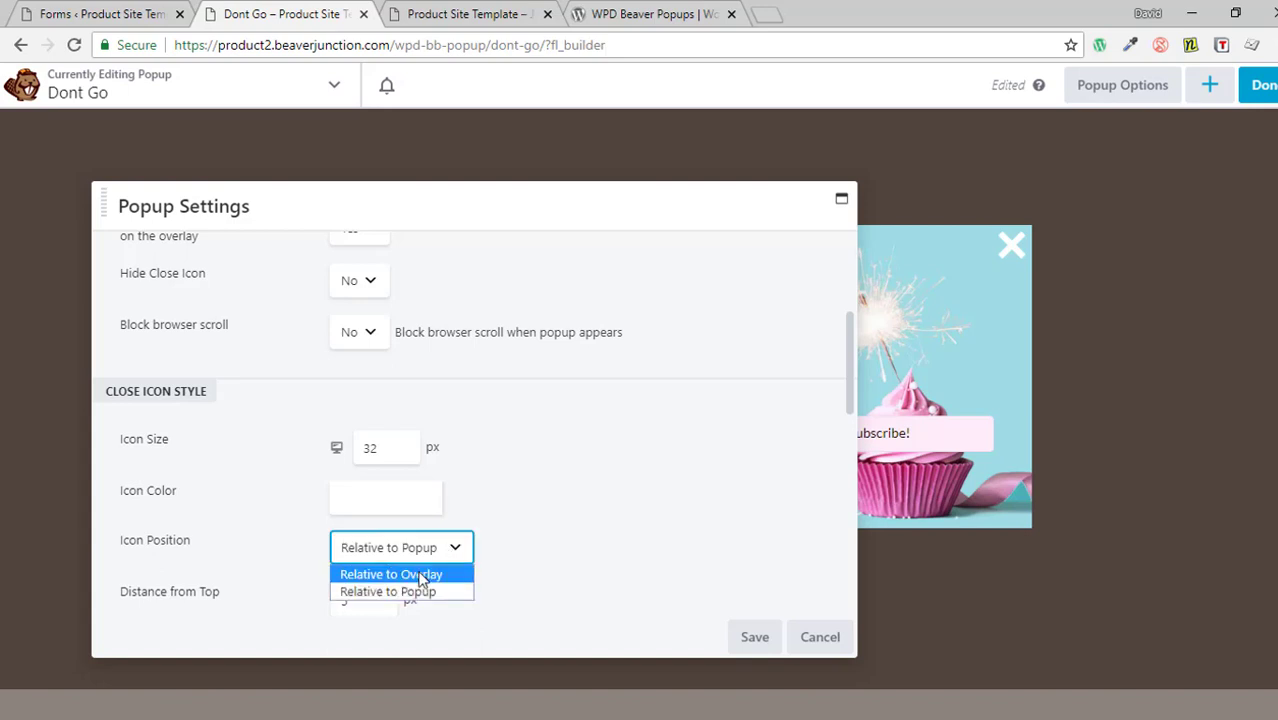
pyautogui.click(421, 576)
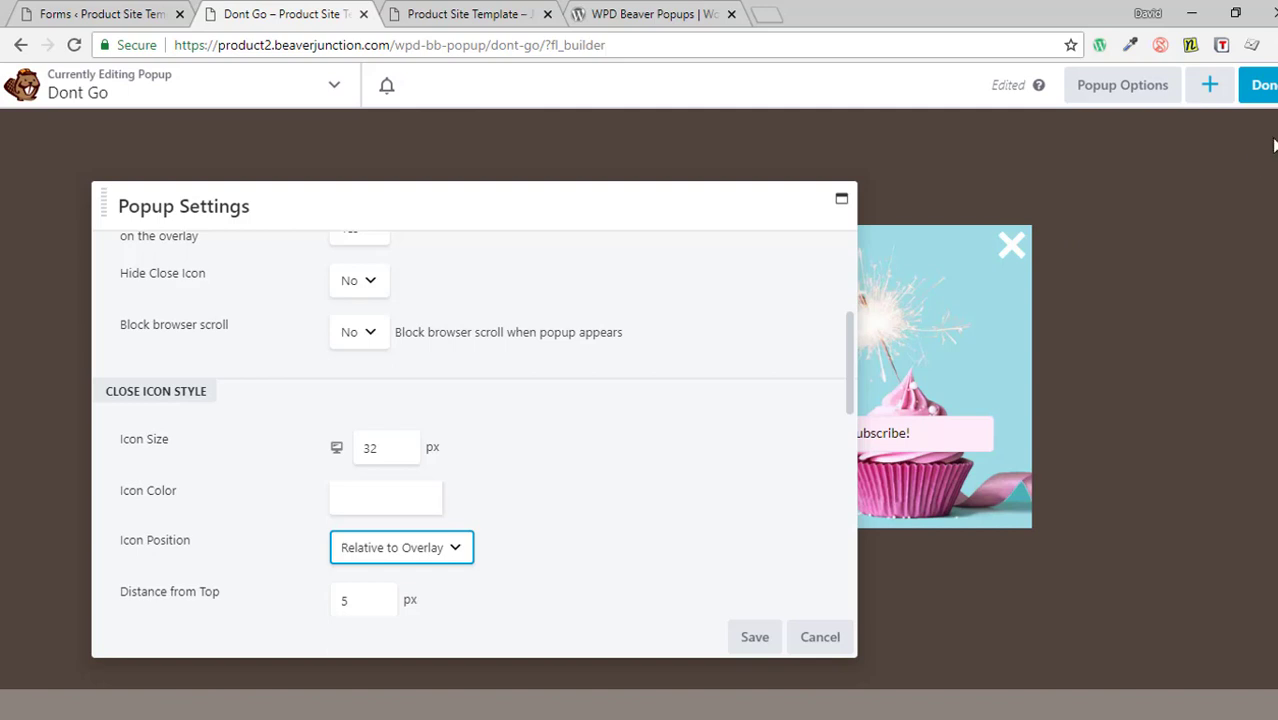
pyautogui.click(467, 548)
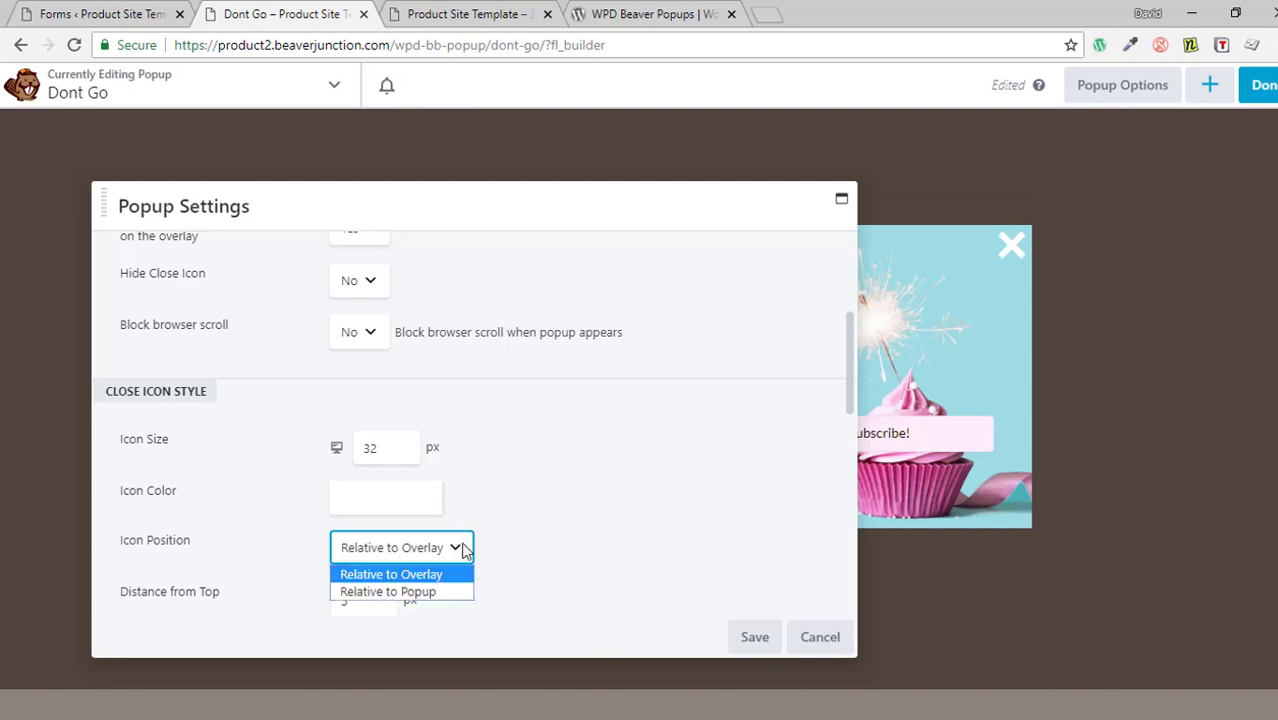
pyautogui.click(415, 592)
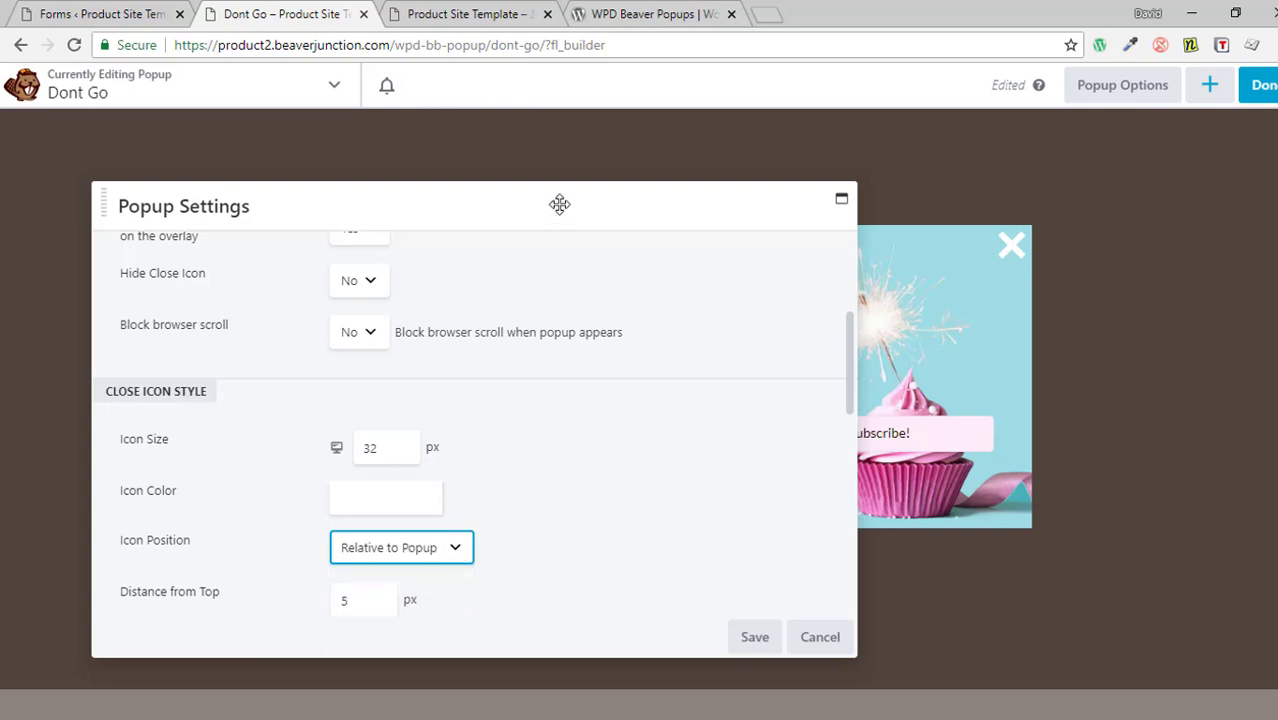
# Try the full-width option for the popup structure, and return the width to 800 px.
pyautogui.moveTo(558, 205); pyautogui.dragTo(549, 193)
pyautogui.scroll(-1, 623, 405)
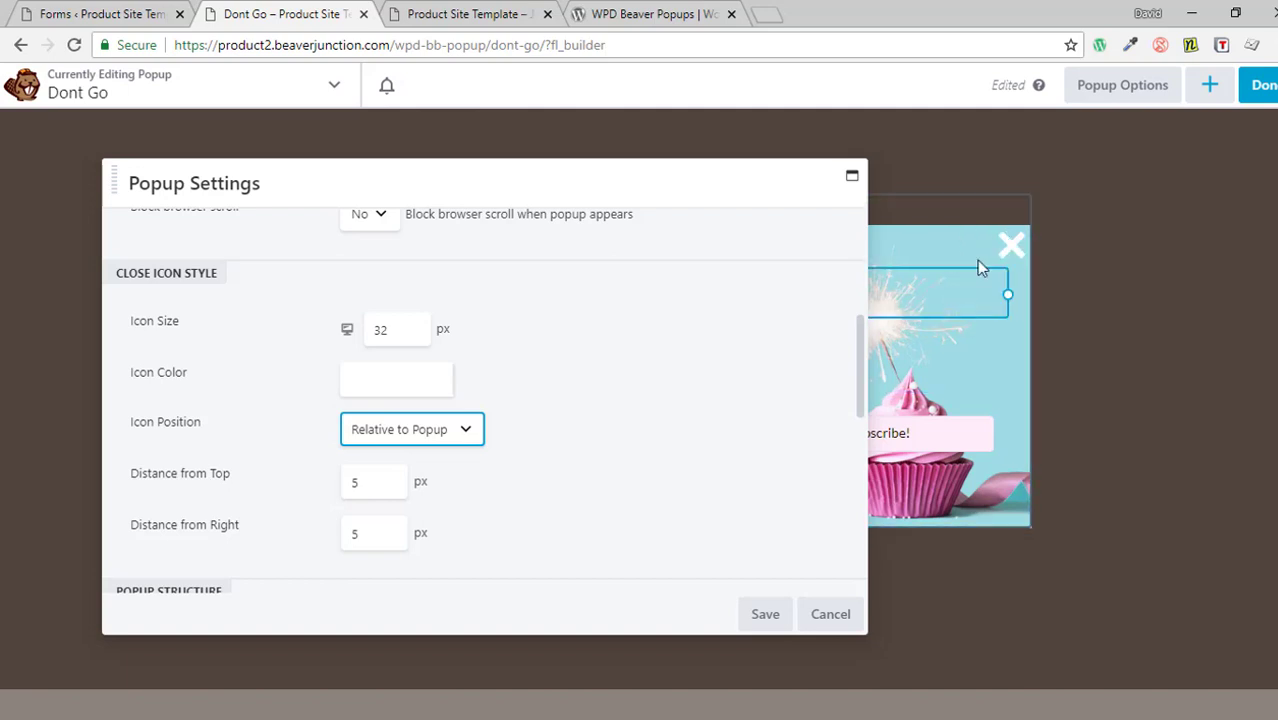
pyautogui.click(617, 469)
pyautogui.scroll(-2, 617, 469)
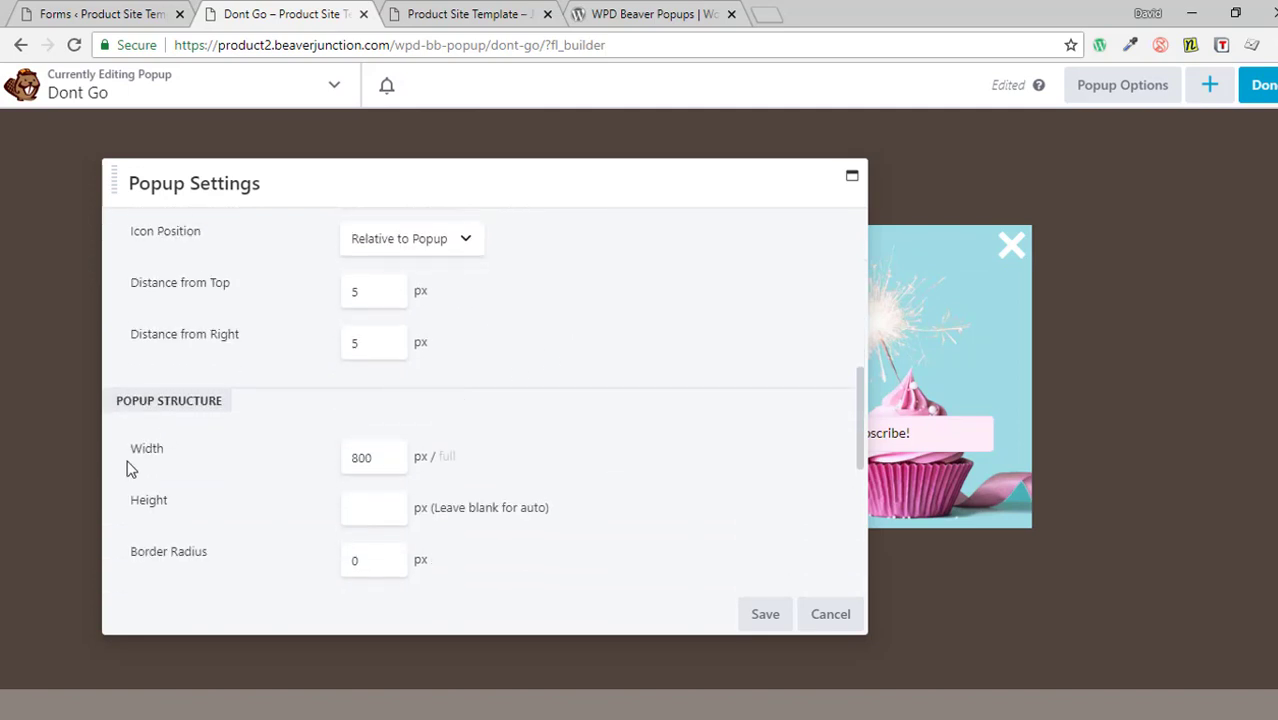
pyautogui.click(443, 457)
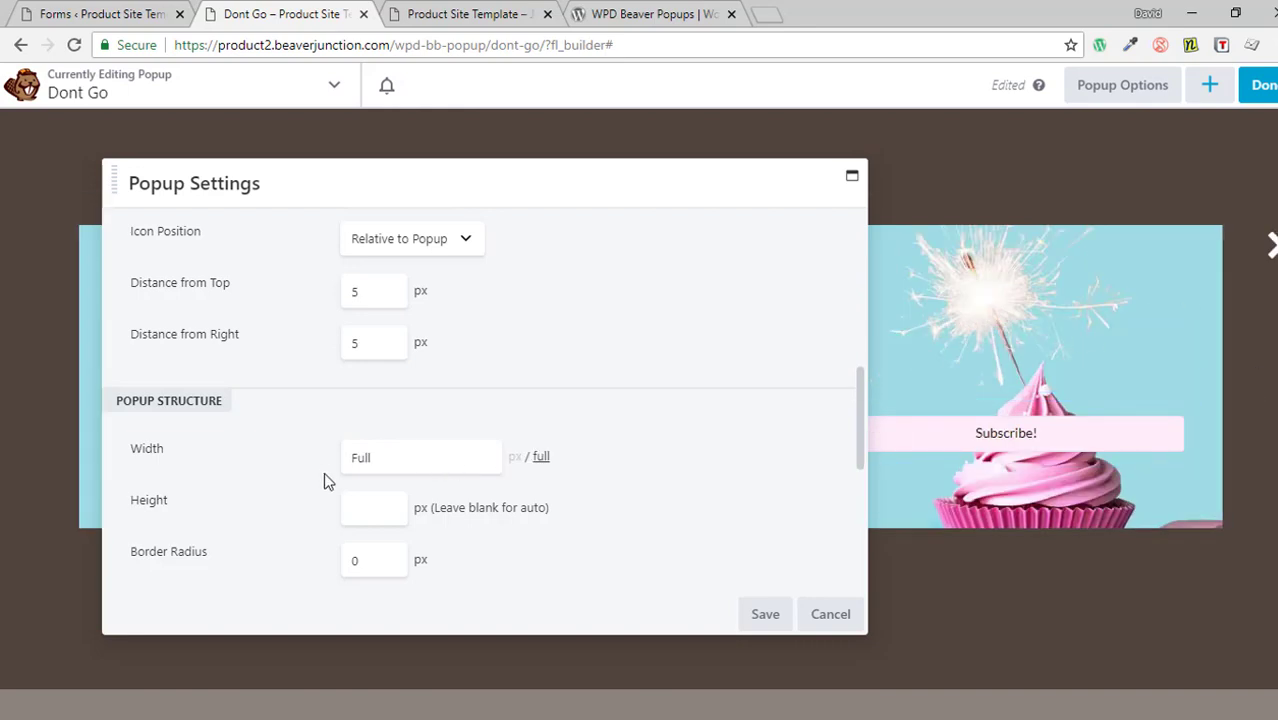
pyautogui.click(514, 457)
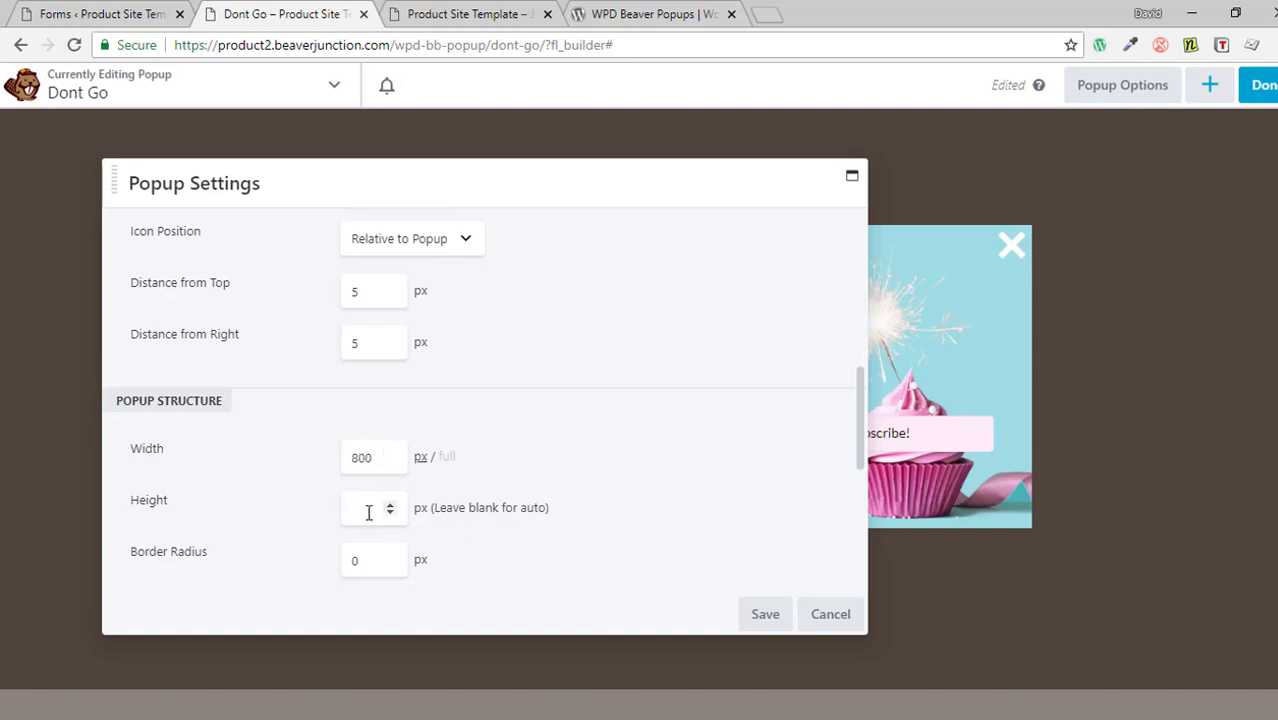
# Try adding a box shadow to the popup, review its shadow options, and set Add Box Shadow back to No.
pyautogui.scroll(-1, 587, 500)
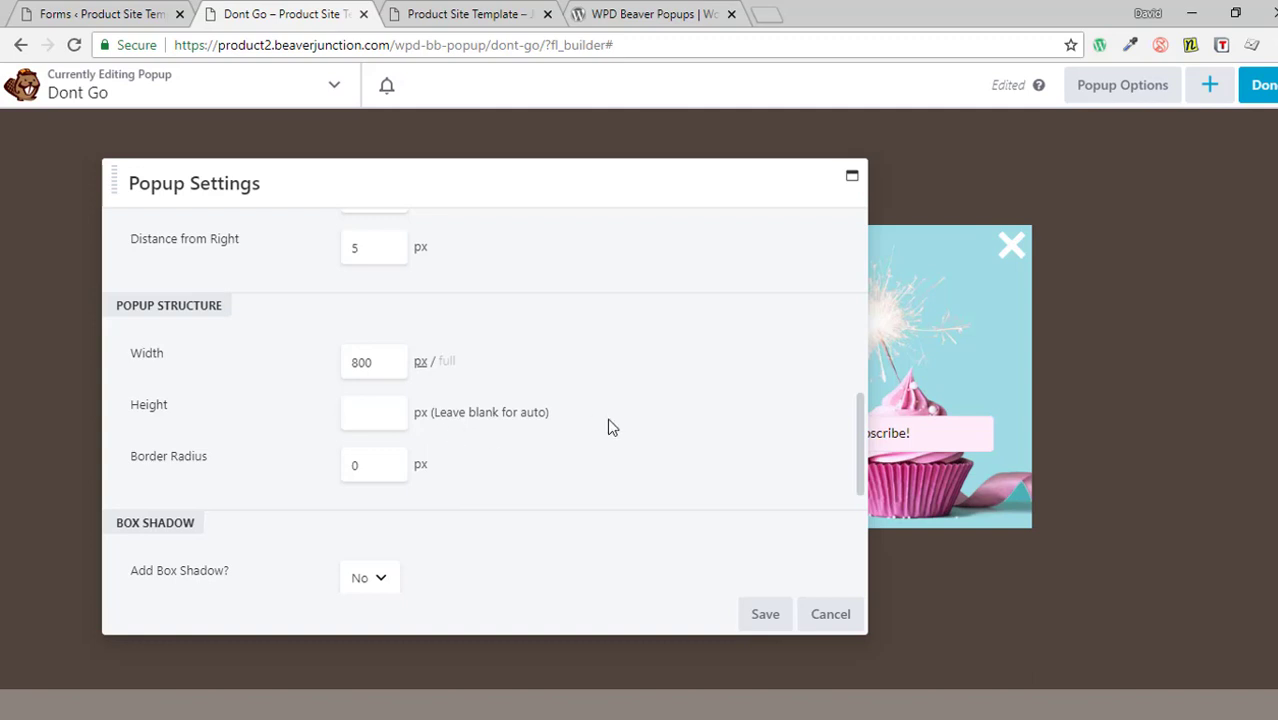
pyautogui.scroll(-2, 616, 427)
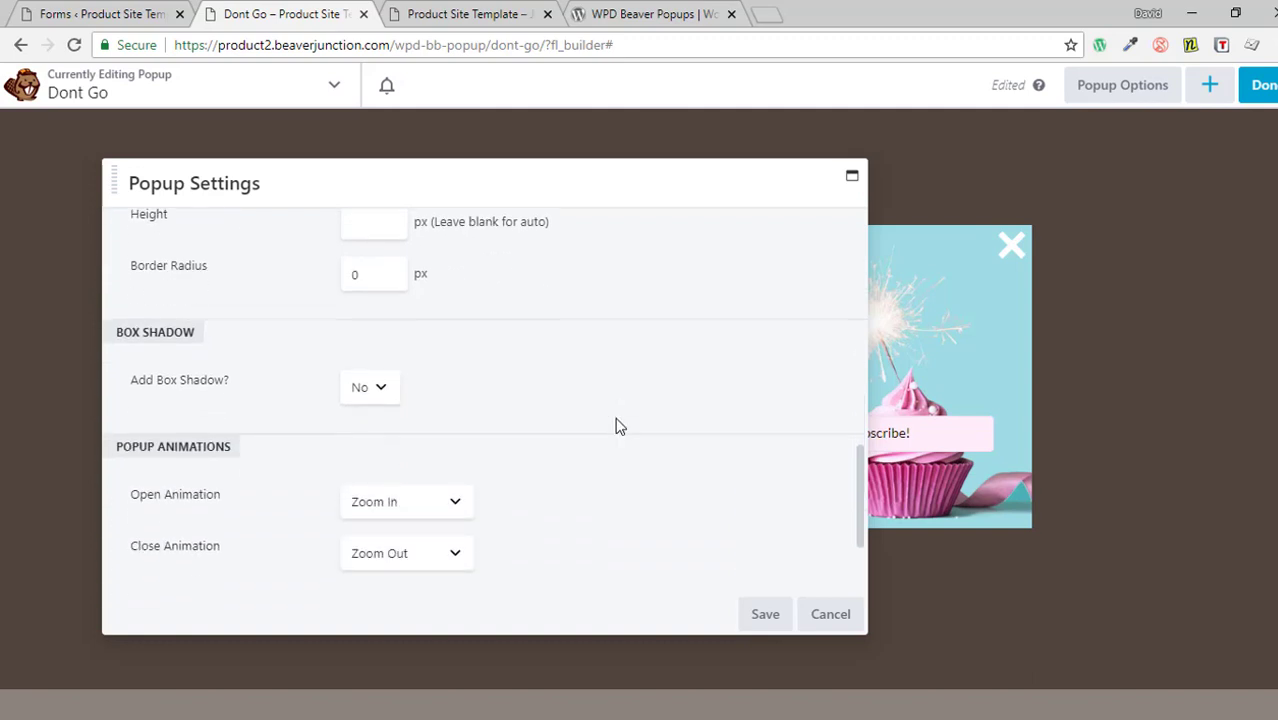
pyautogui.click(381, 395)
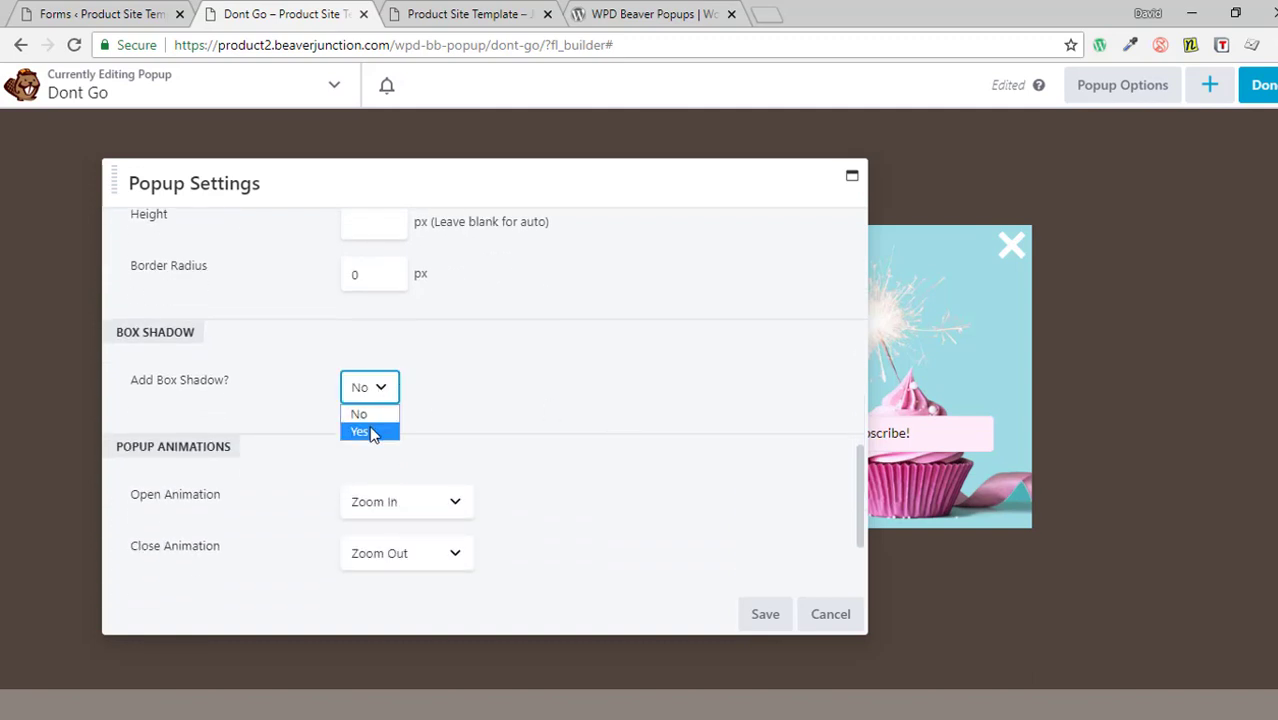
pyautogui.click(370, 431)
pyautogui.scroll(-1, 566, 376)
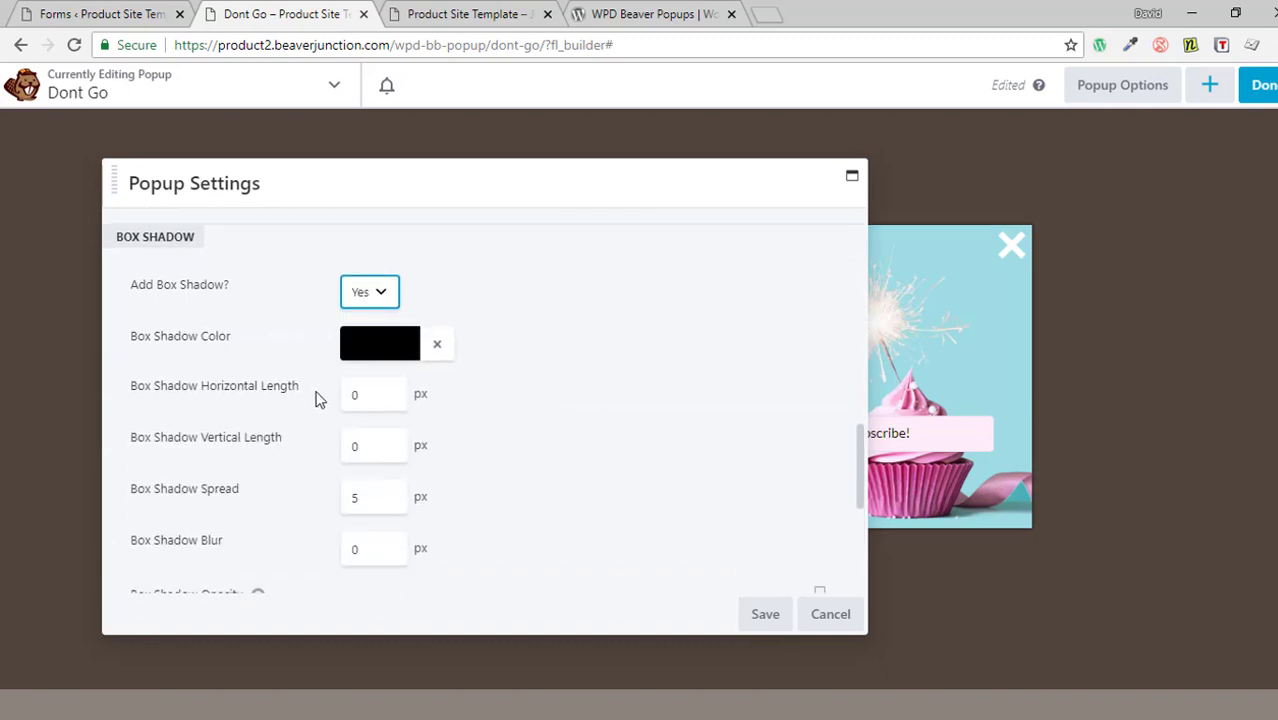
pyautogui.scroll(-1, 480, 430)
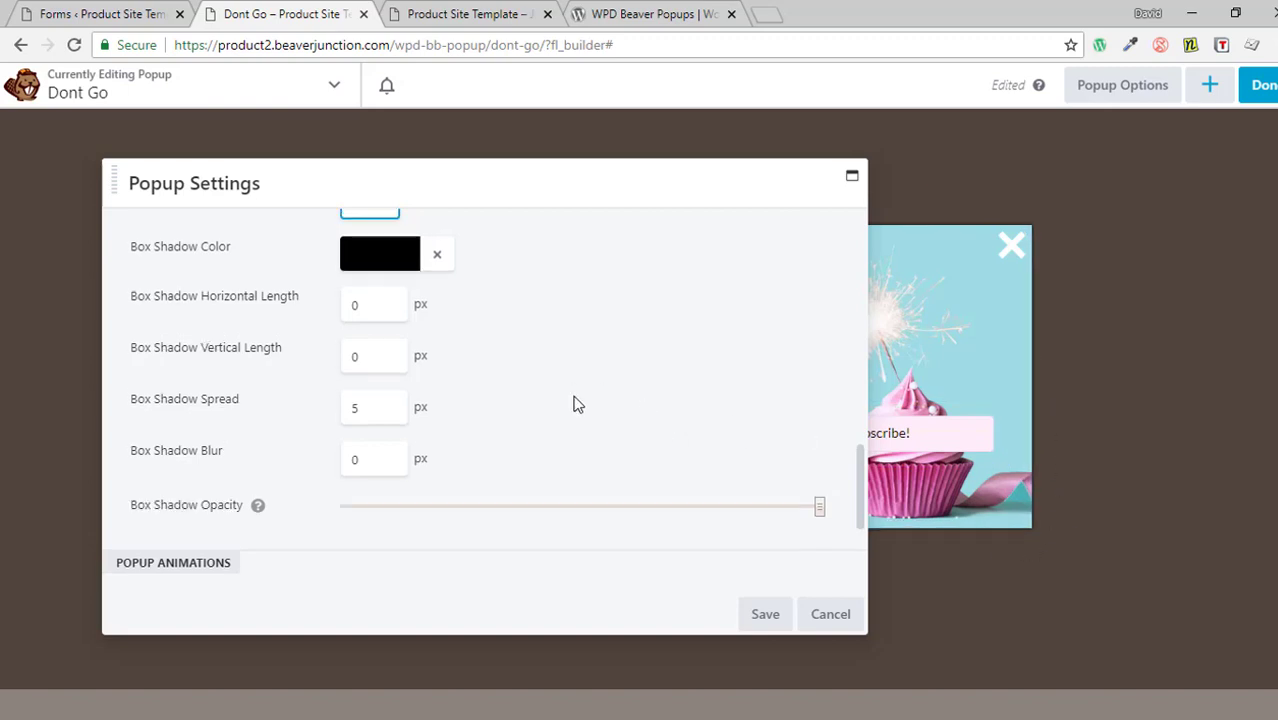
pyautogui.scroll(2, 578, 412)
pyautogui.click(383, 391)
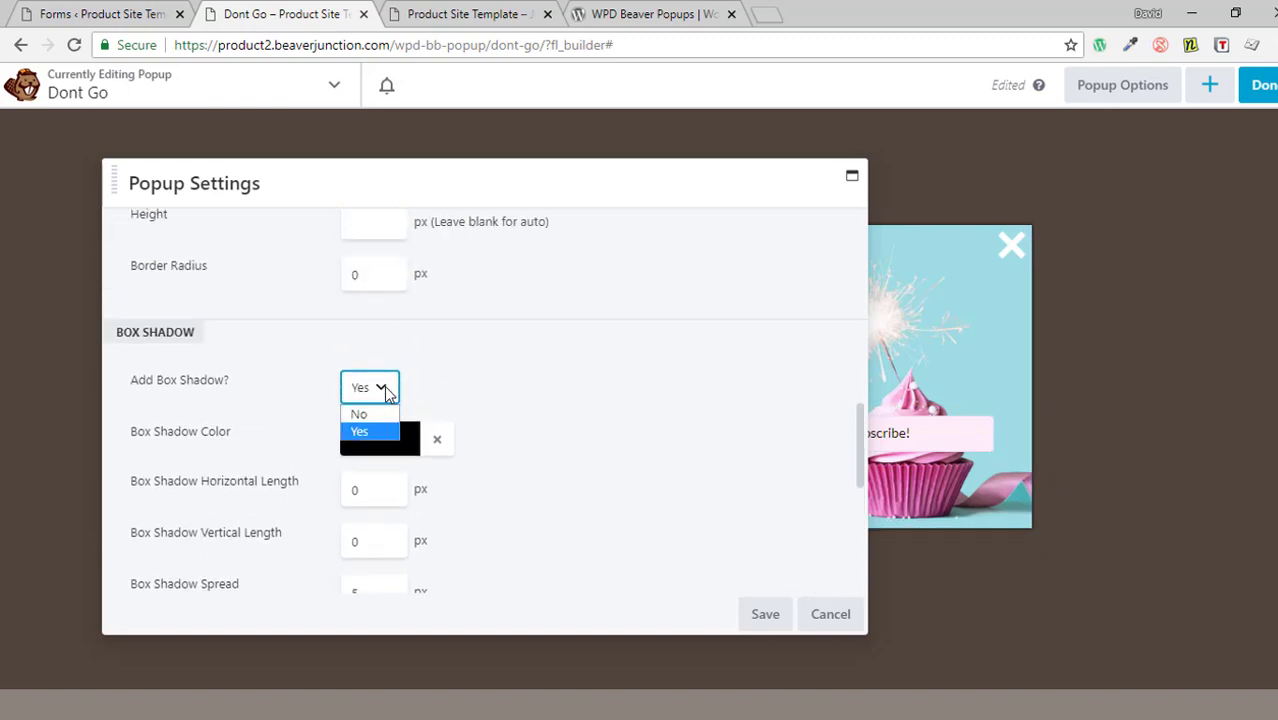
pyautogui.click(368, 412)
# Examine the animations offered for opening and closing the popup, keeping Zoom In and Zoom Out.
pyautogui.scroll(-2, 648, 401)
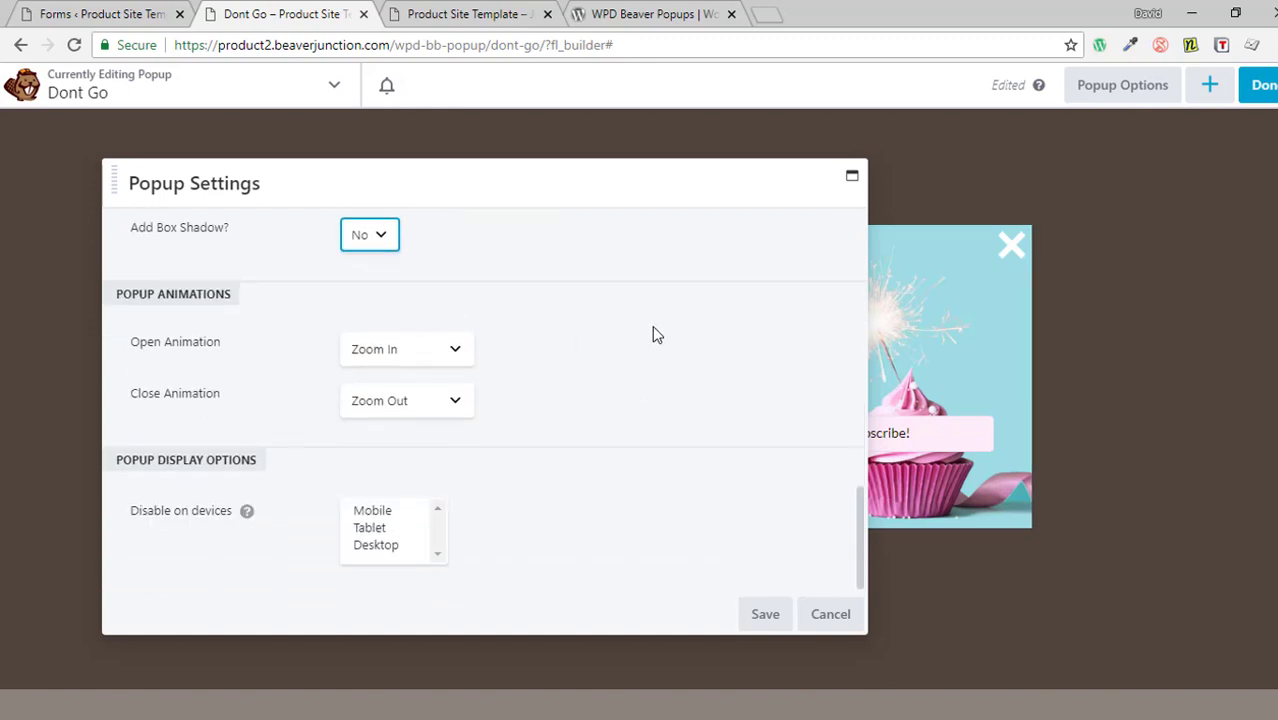
pyautogui.click(455, 352)
pyautogui.click(550, 352)
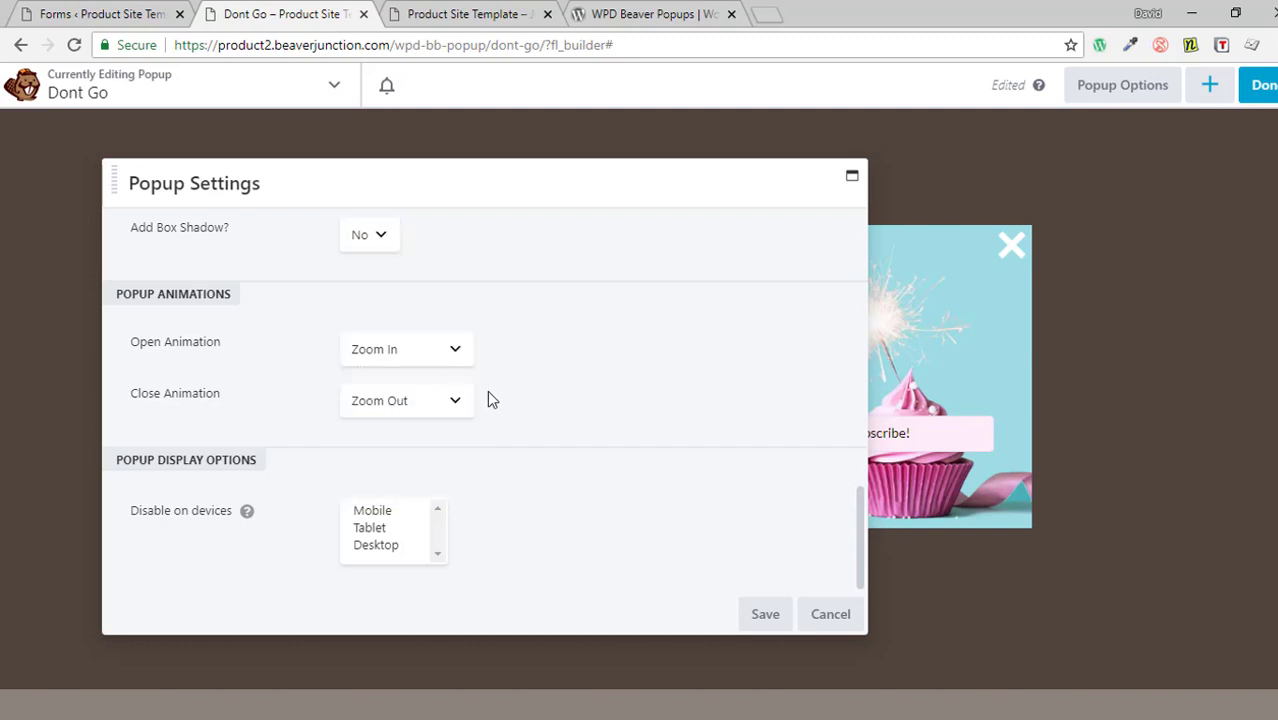
pyautogui.click(462, 402)
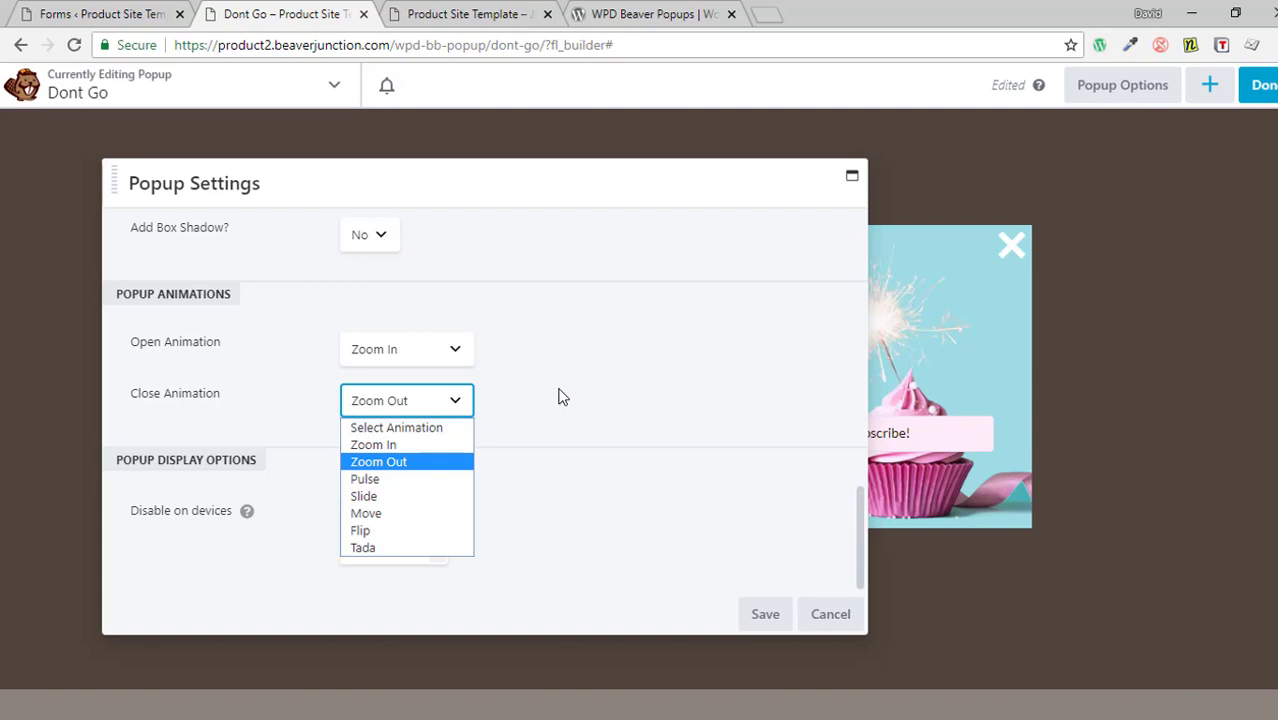
pyautogui.click(559, 397)
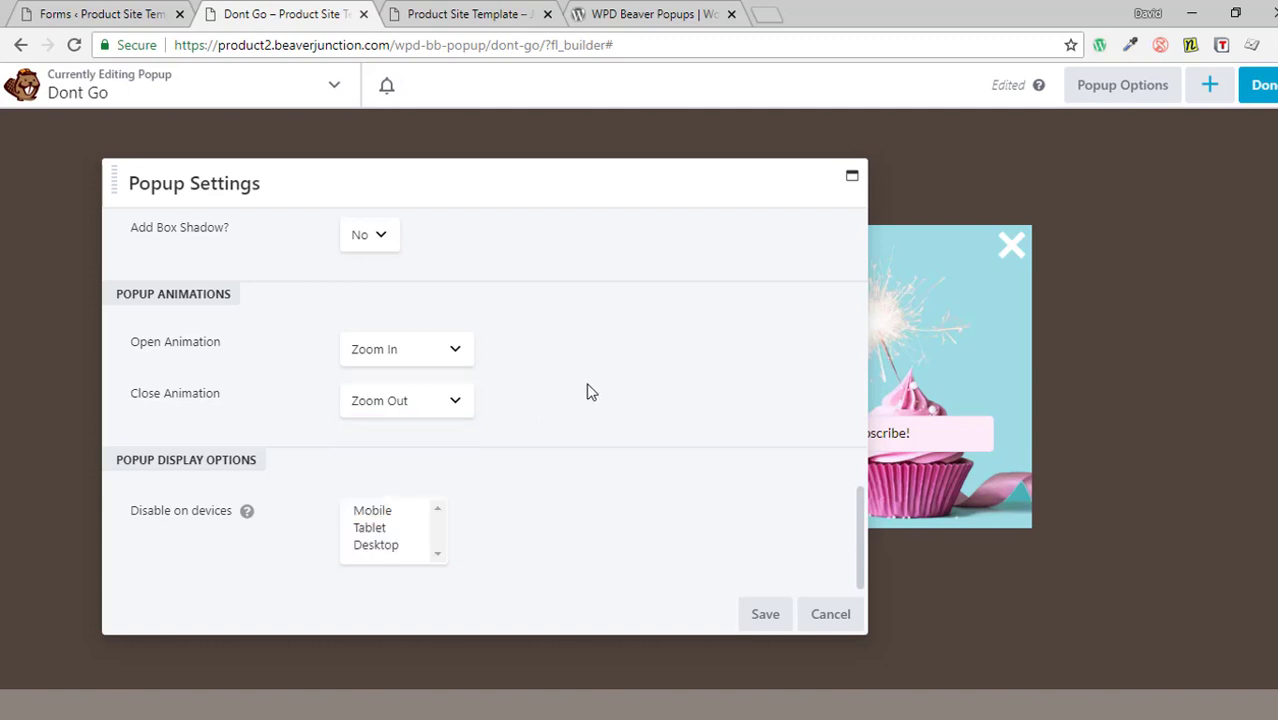
pyautogui.click(455, 352)
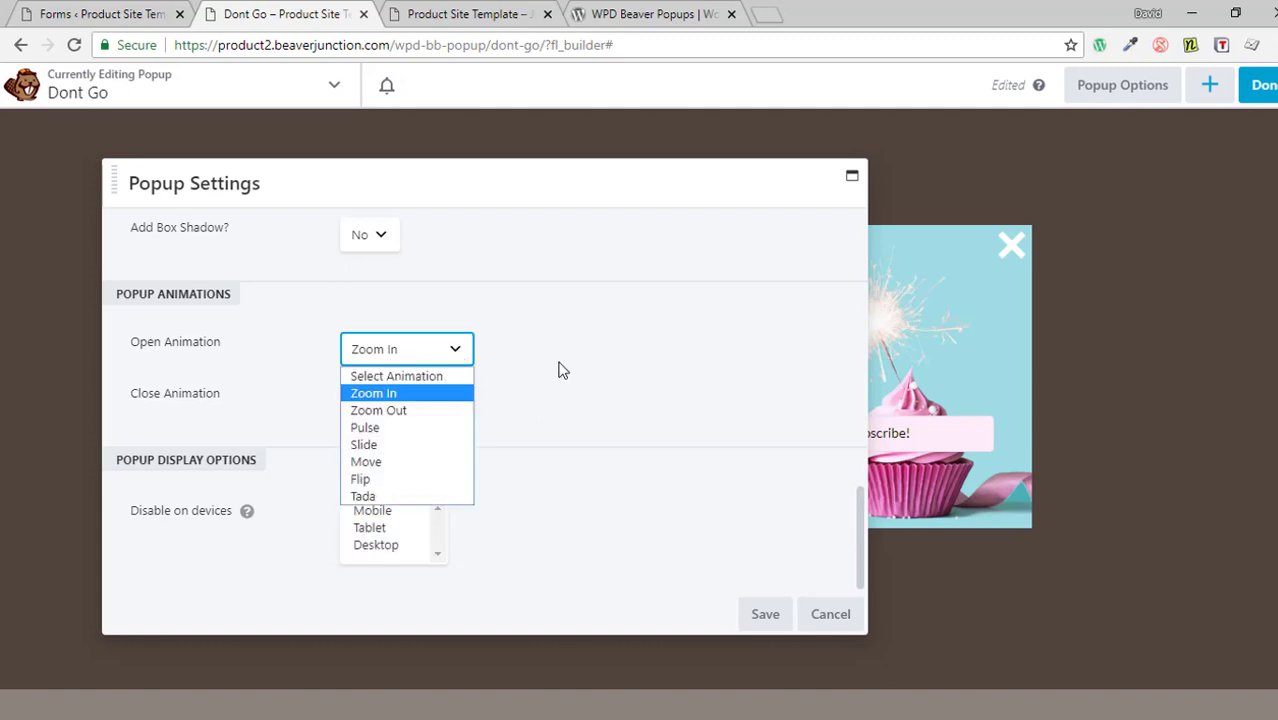
pyautogui.press('Down')
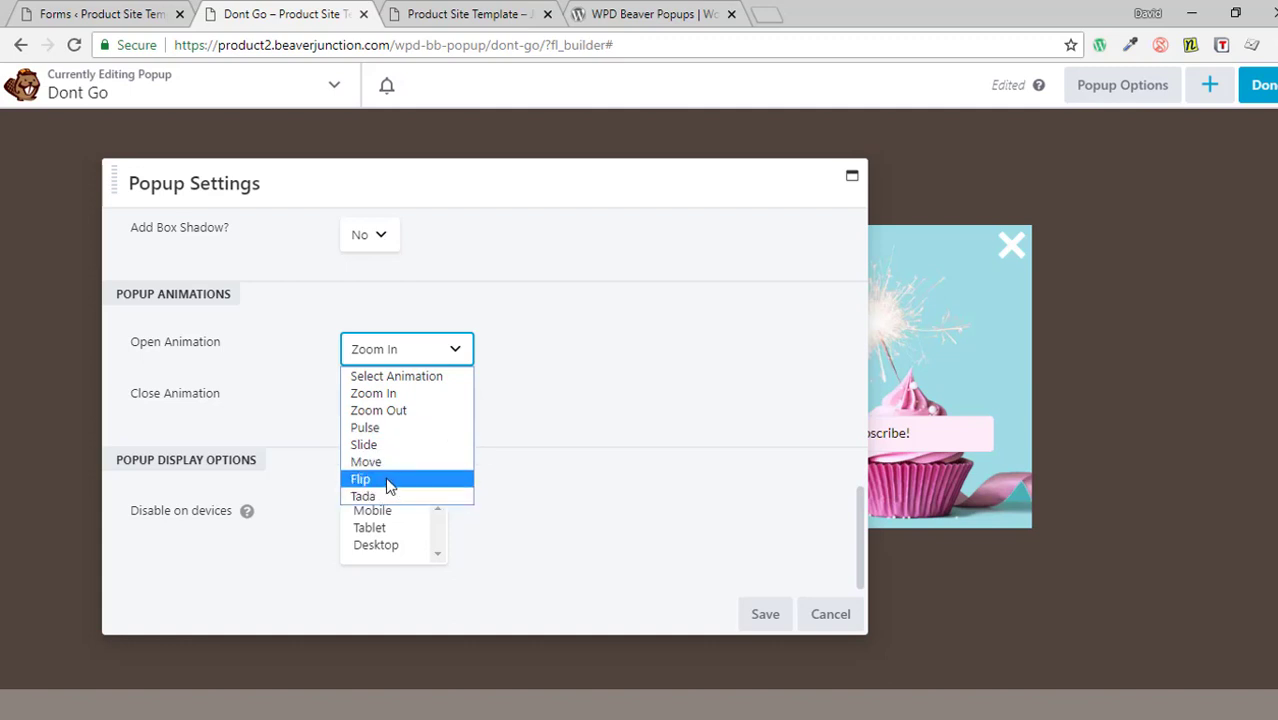
pyautogui.click(610, 352)
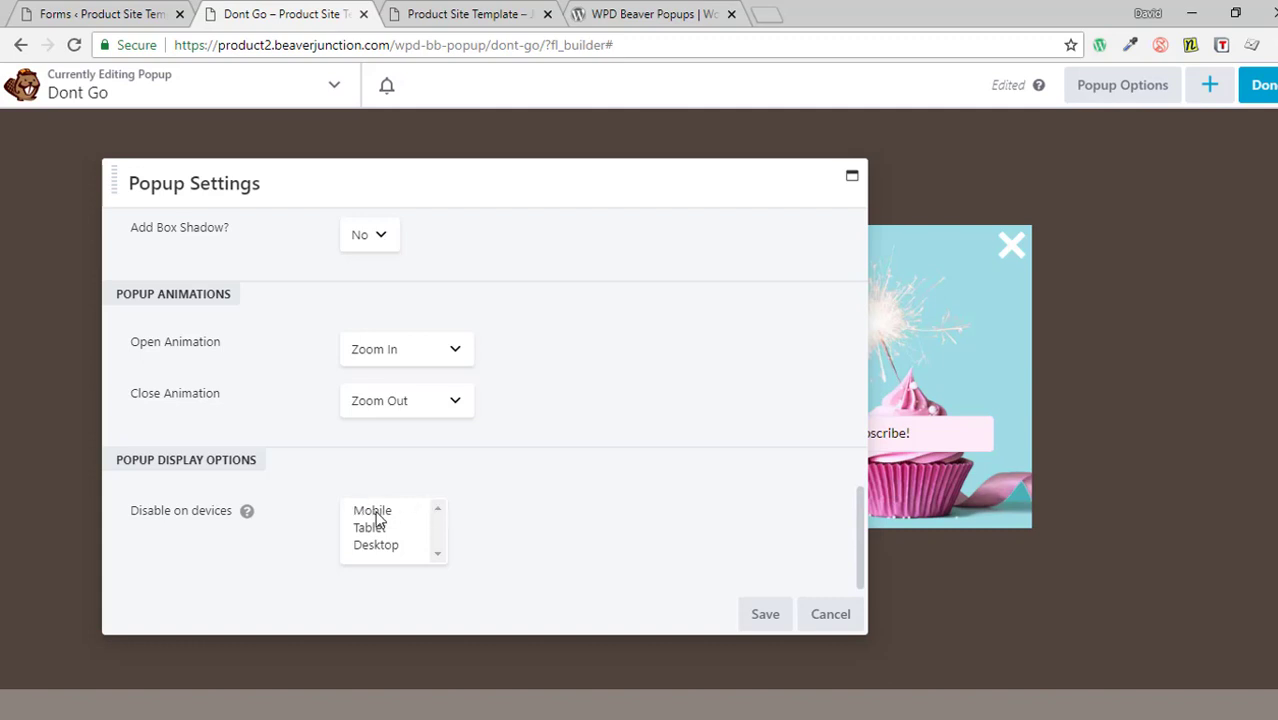
# Try disabling the popup on Mobile, and deselect that device again.
pyautogui.click(372, 511)
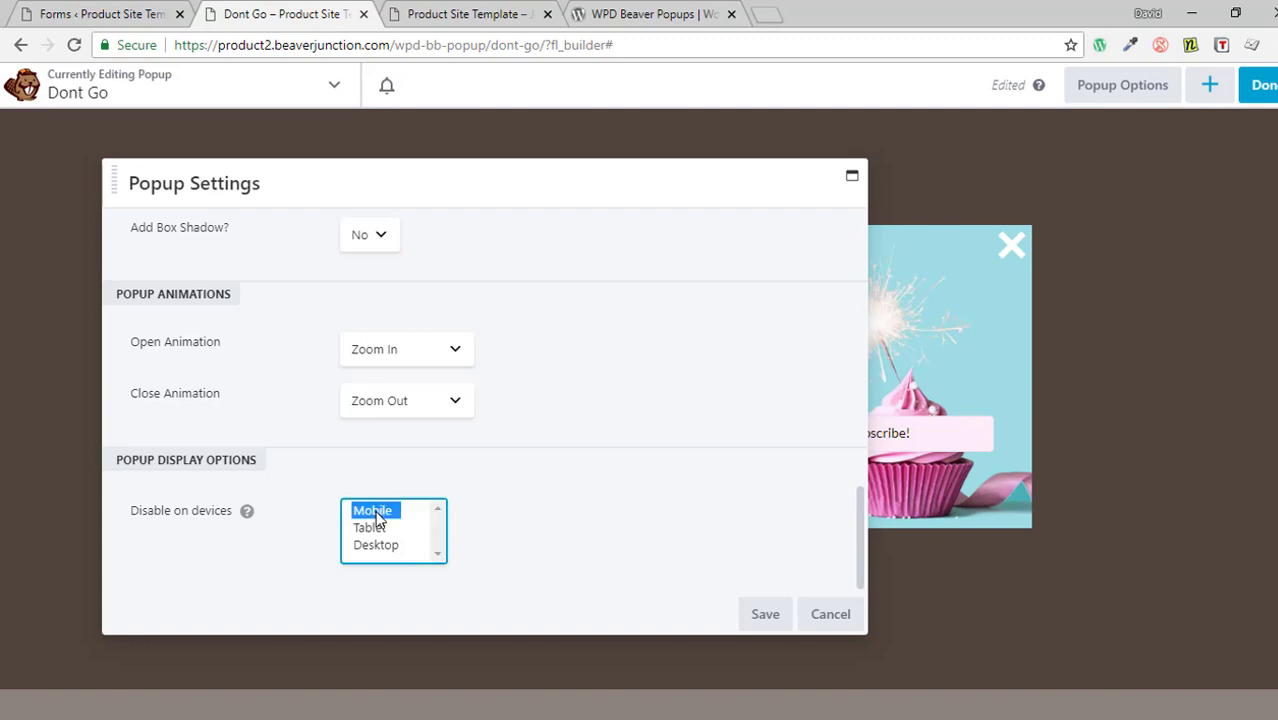
pyautogui.click(565, 496)
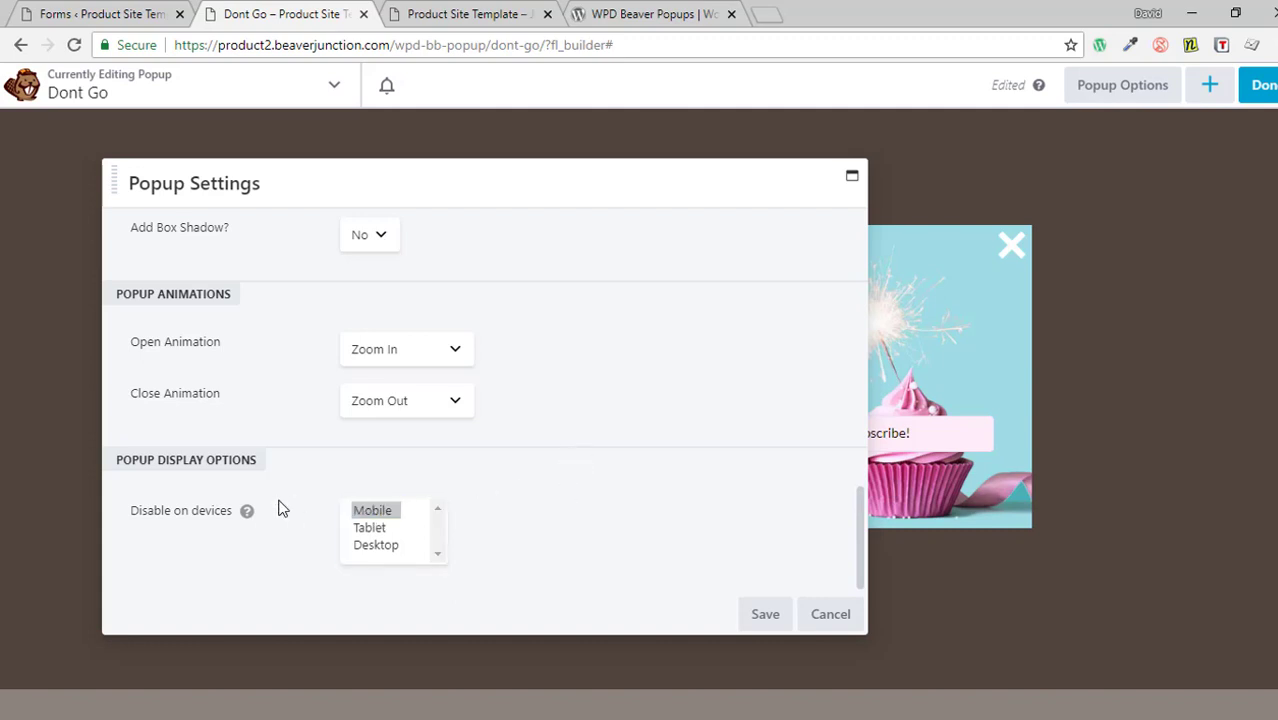
pyautogui.moveTo(249, 516)
pyautogui.keyDown('ctrl'); pyautogui.click(378, 515); pyautogui.keyUp('ctrl')
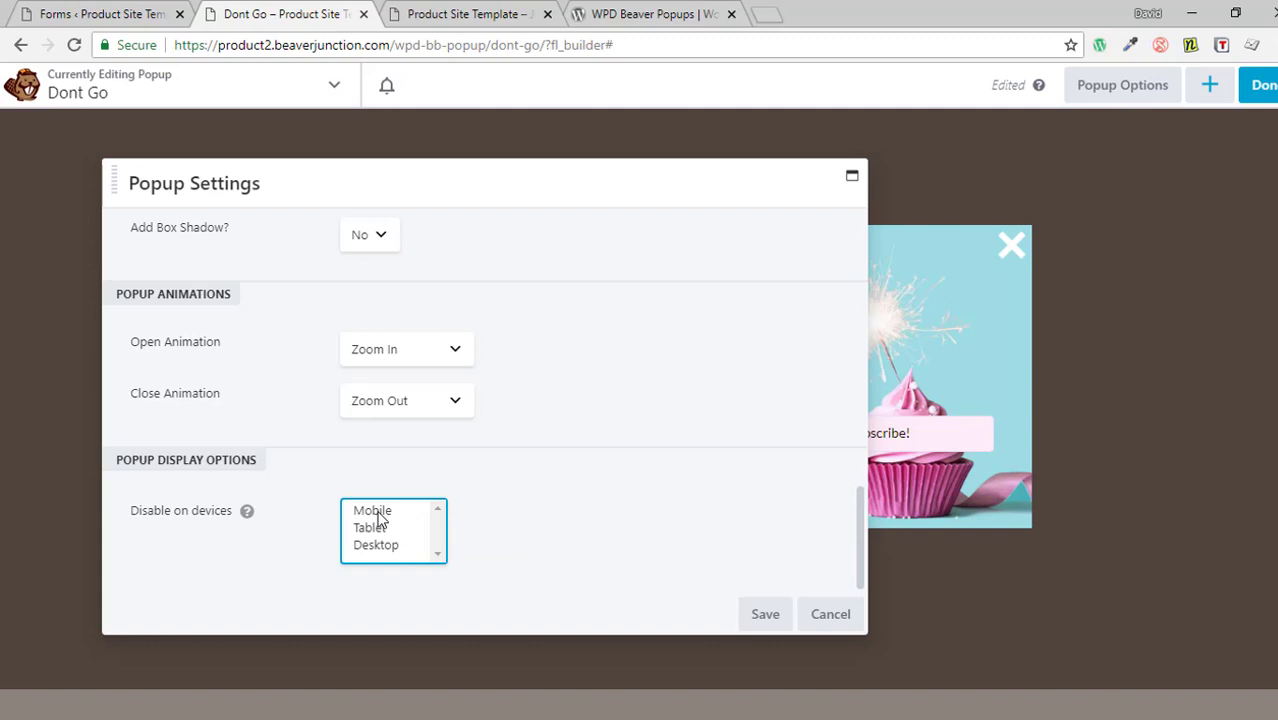
# Discard the popup settings changes, return to the Beaver Popups list and open the Popup Manager.
pyautogui.click(841, 617)
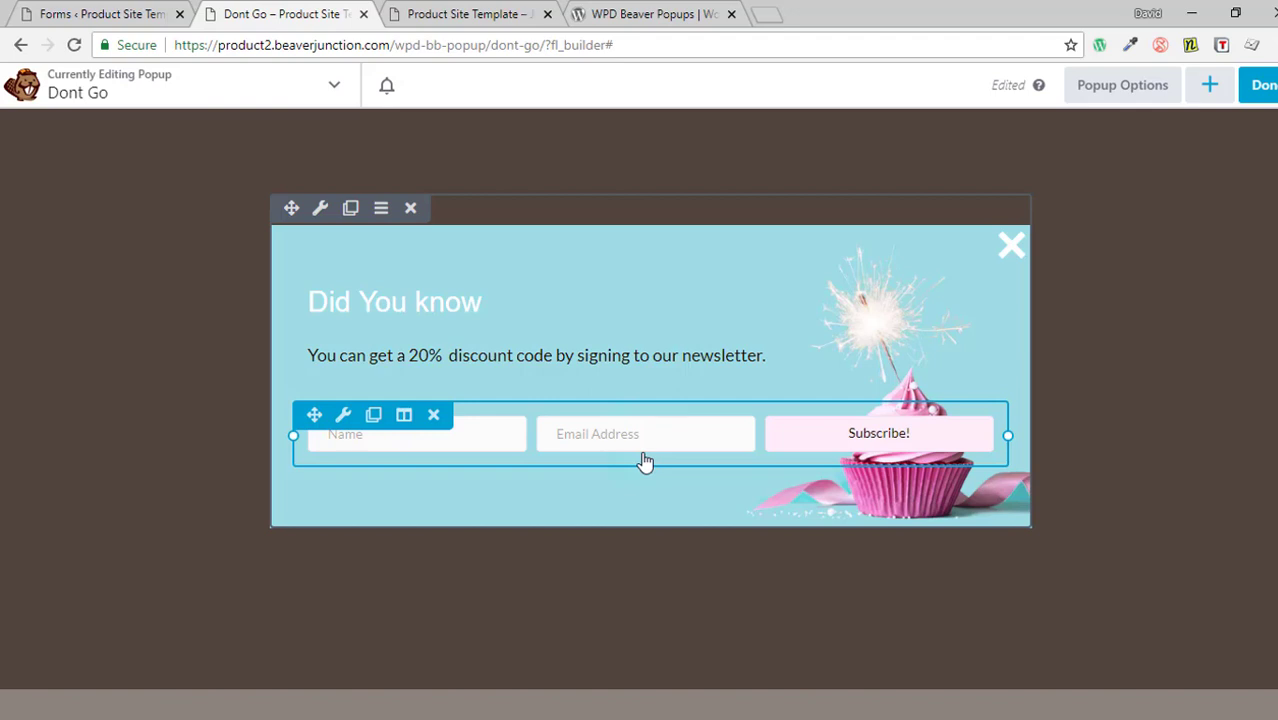
pyautogui.click(21, 46)
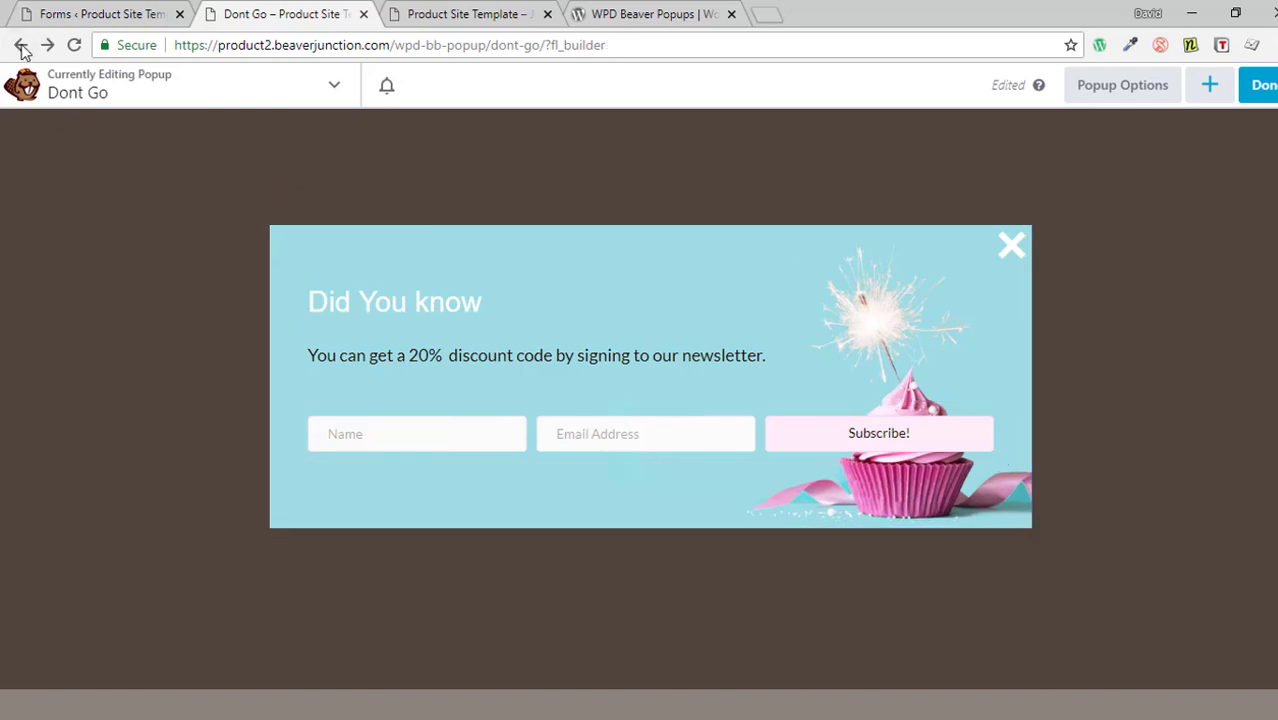
pyautogui.click(21, 46)
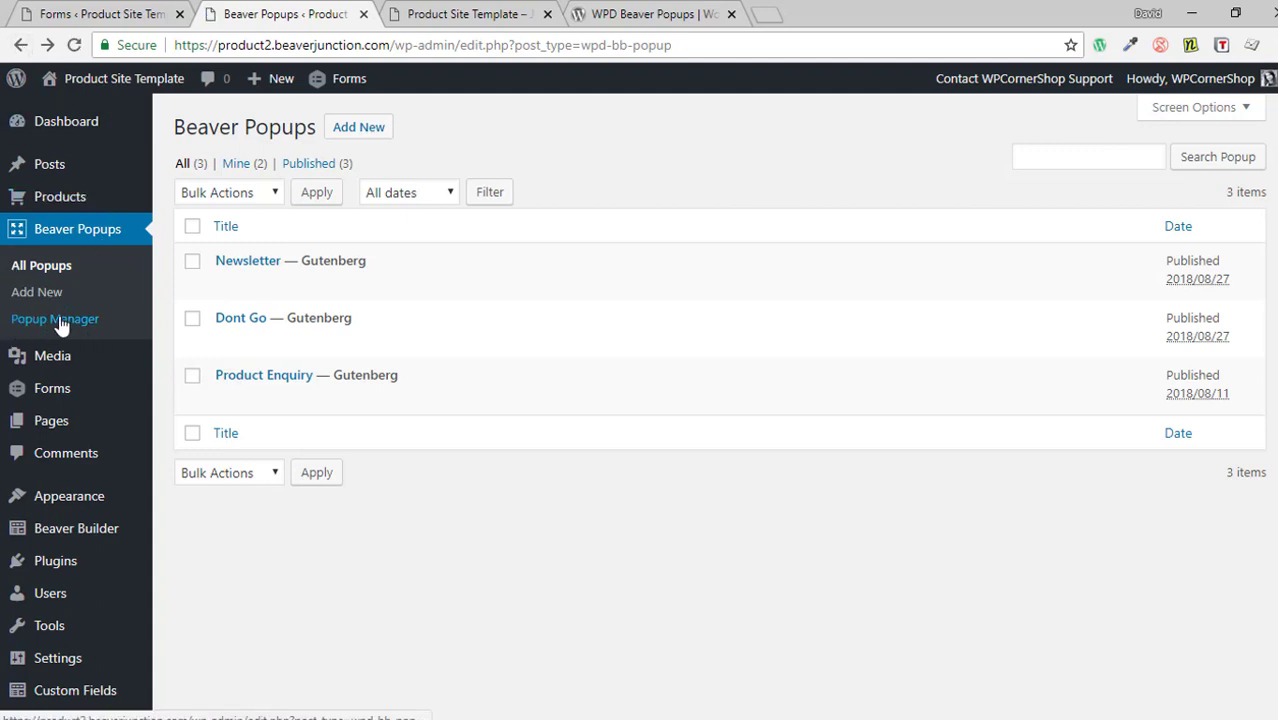
pyautogui.click(58, 320)
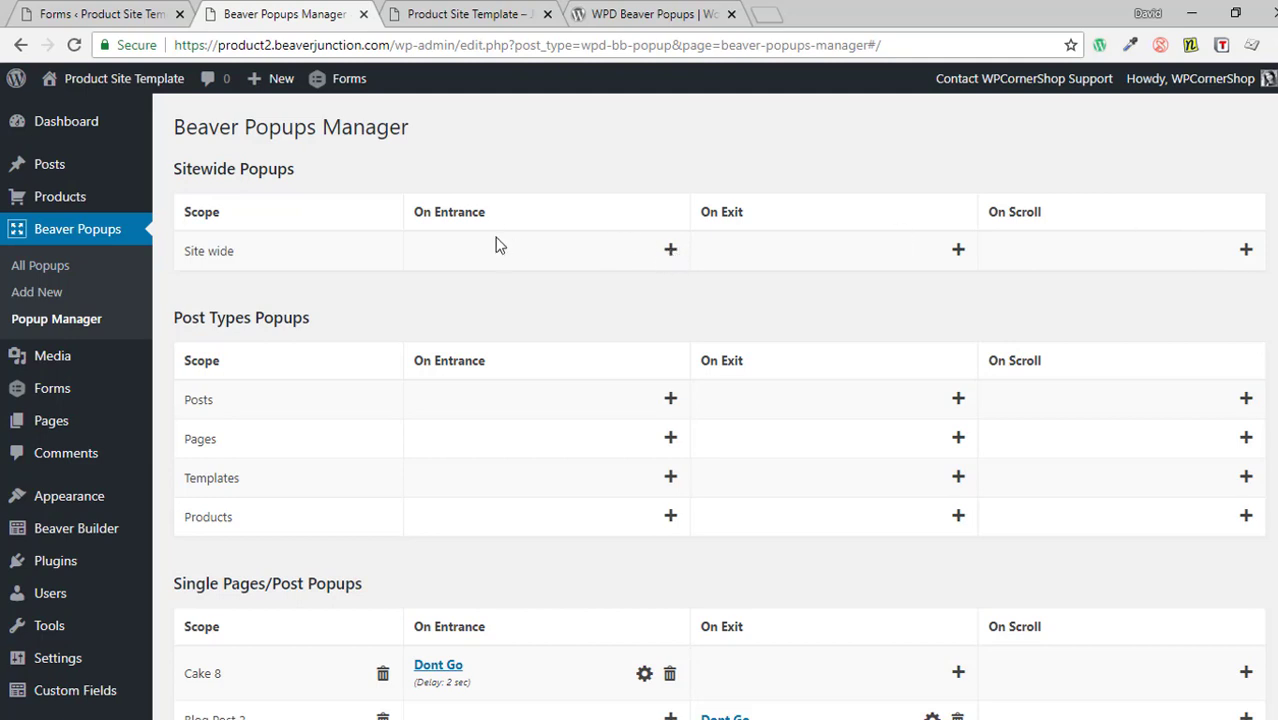
# Try assigning the Dont Go popup to the site-wide On Entrance trigger with a 5-second delay and unlimited displays, and remove it again.
pyautogui.click(670, 254)
pyautogui.click(595, 276)
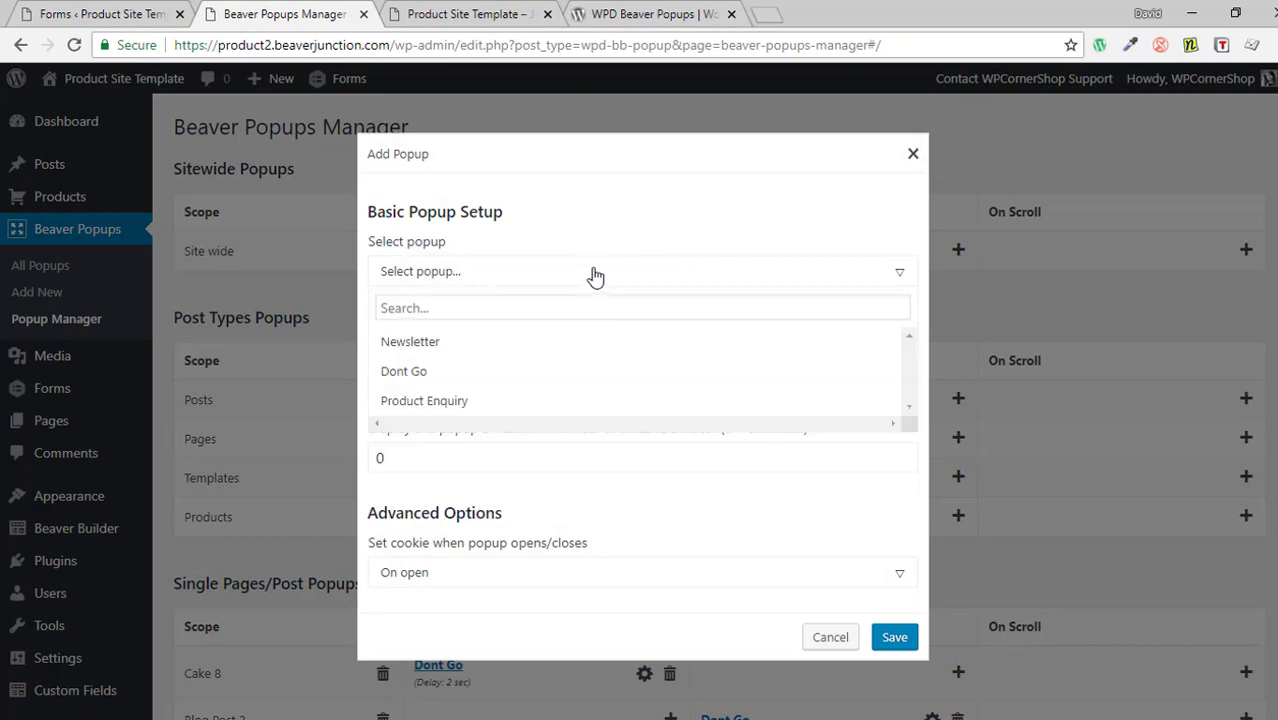
pyautogui.click(483, 371)
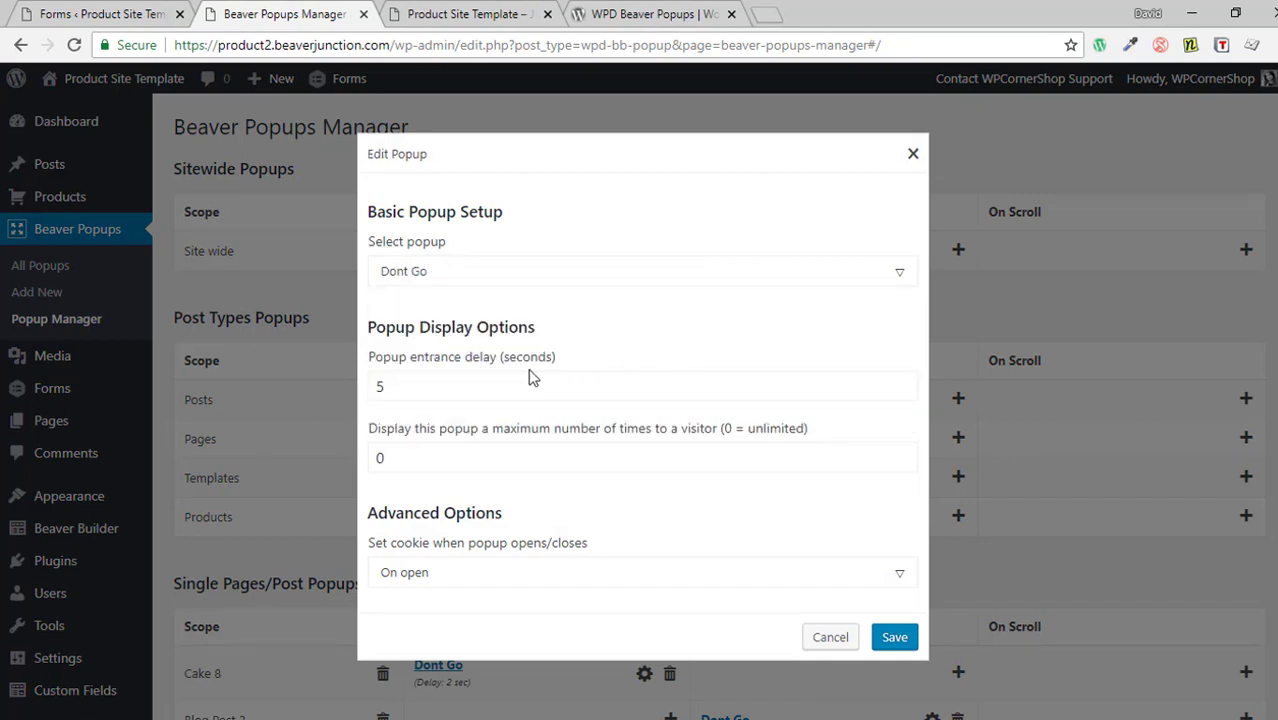
pyautogui.moveTo(412, 384); pyautogui.dragTo(355, 395)
pyautogui.click(442, 457)
pyautogui.click(894, 640)
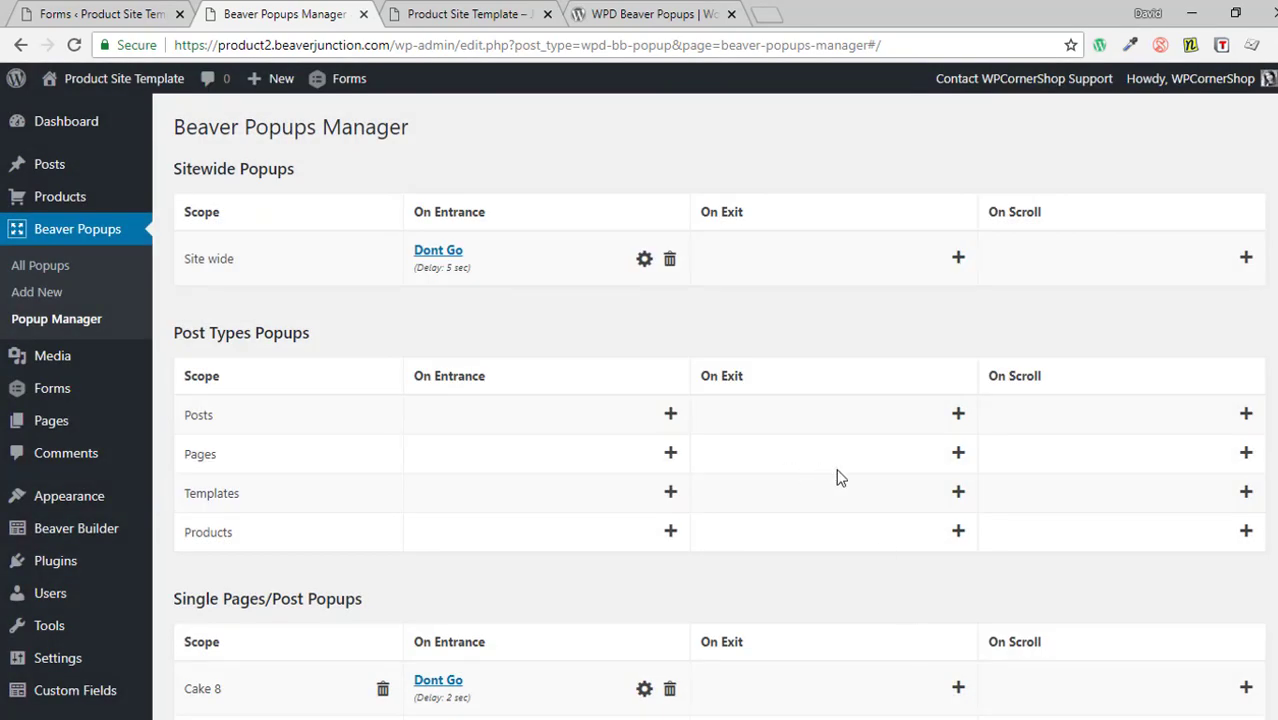
pyautogui.click(670, 262)
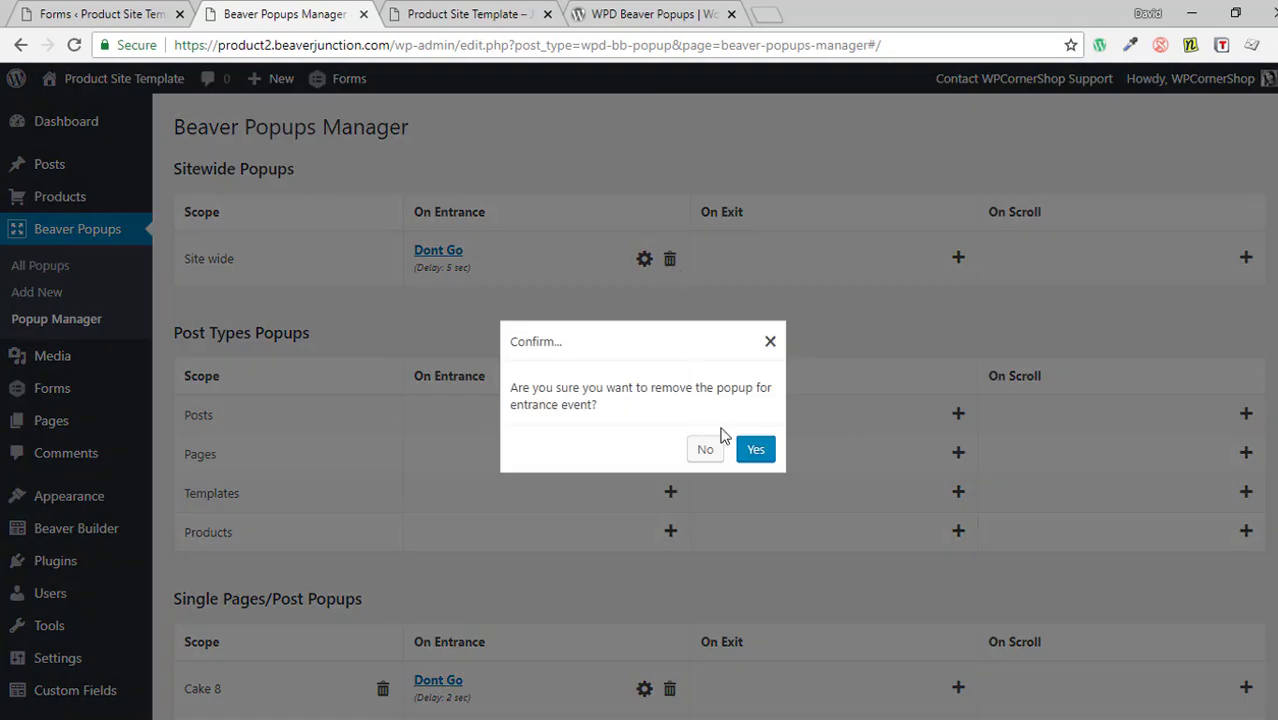
pyautogui.click(752, 448)
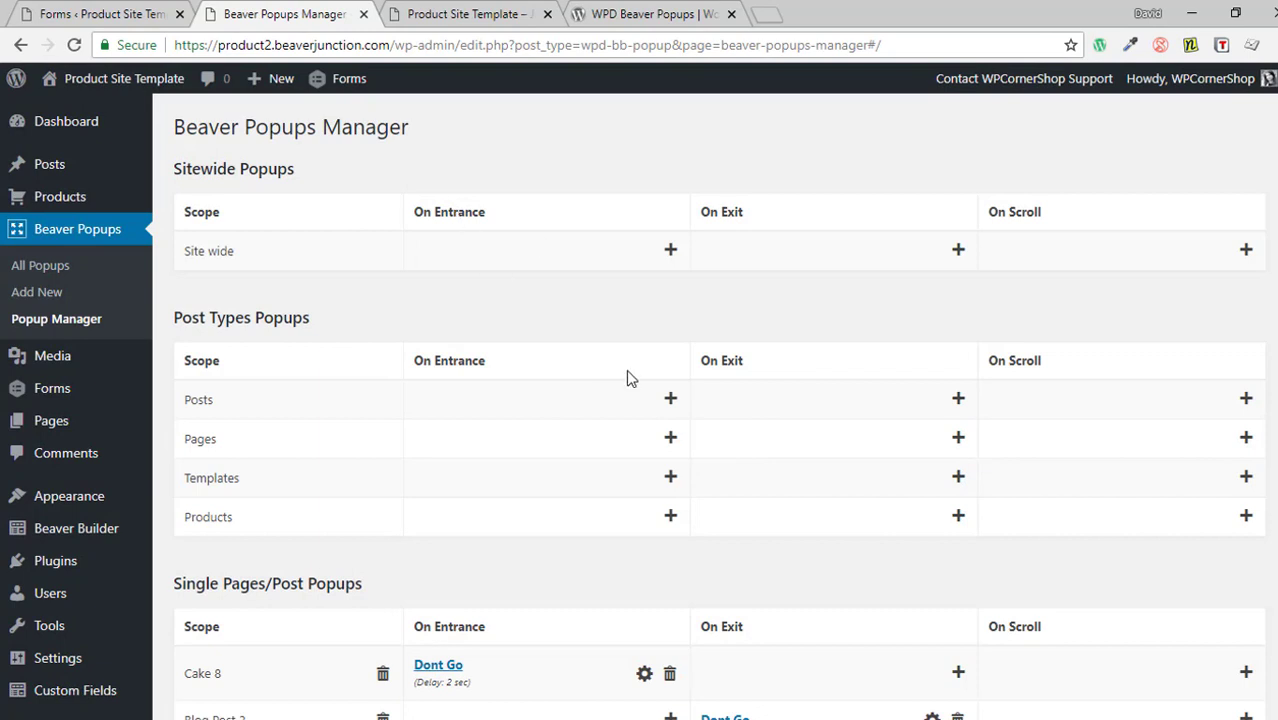
# Review the Products scope under Post Types Popups and view the Products page on the live site.
pyautogui.scroll(-3, 626, 369)
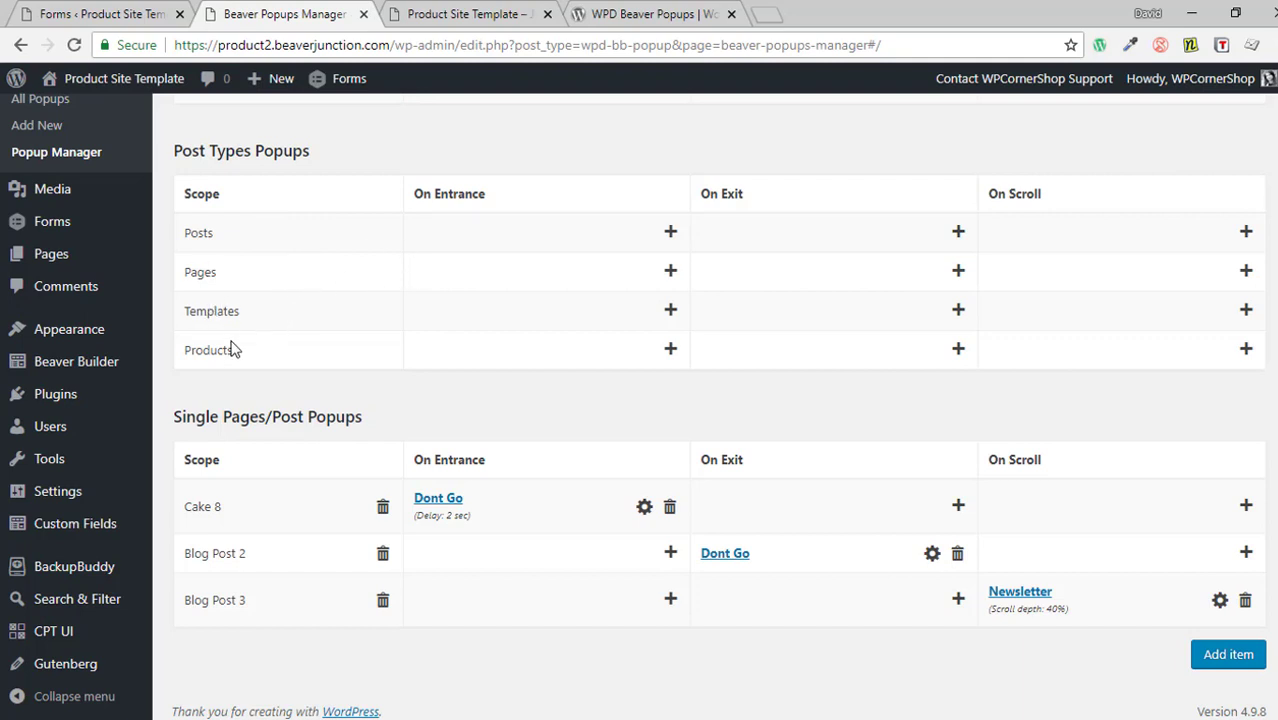
pyautogui.moveTo(248, 352); pyautogui.dragTo(182, 352)
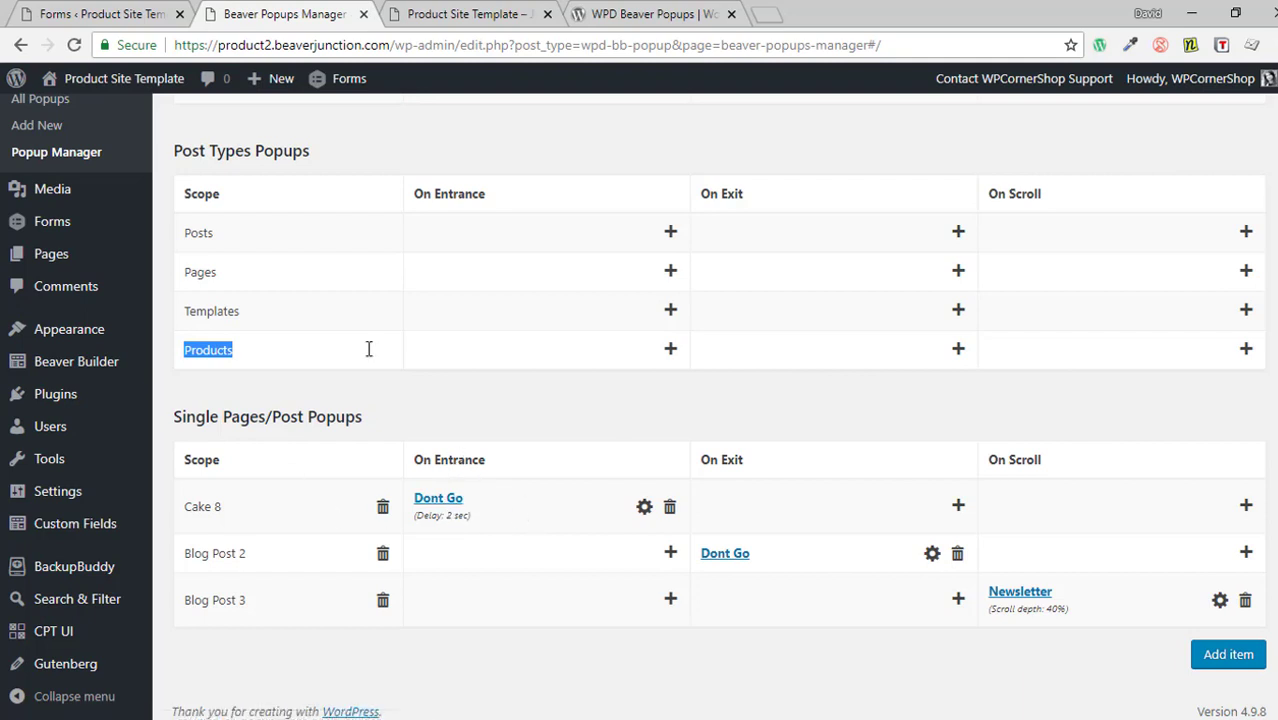
pyautogui.click(458, 14)
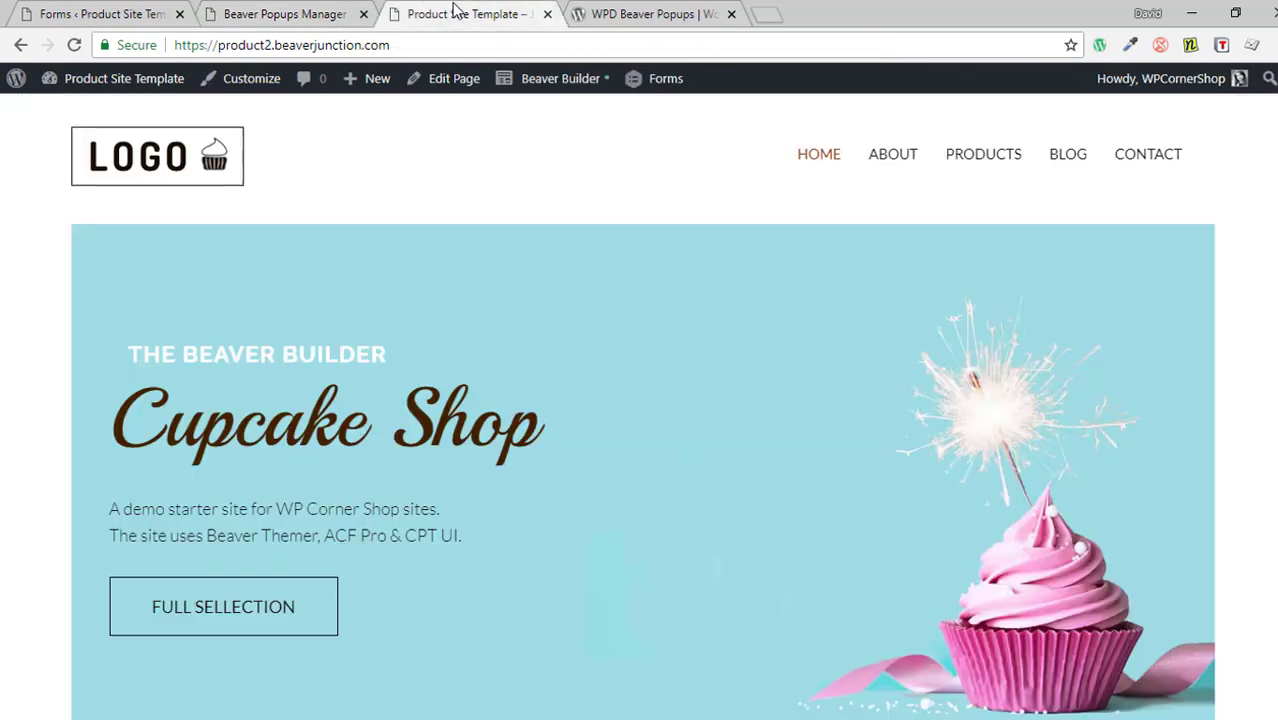
pyautogui.click(984, 156)
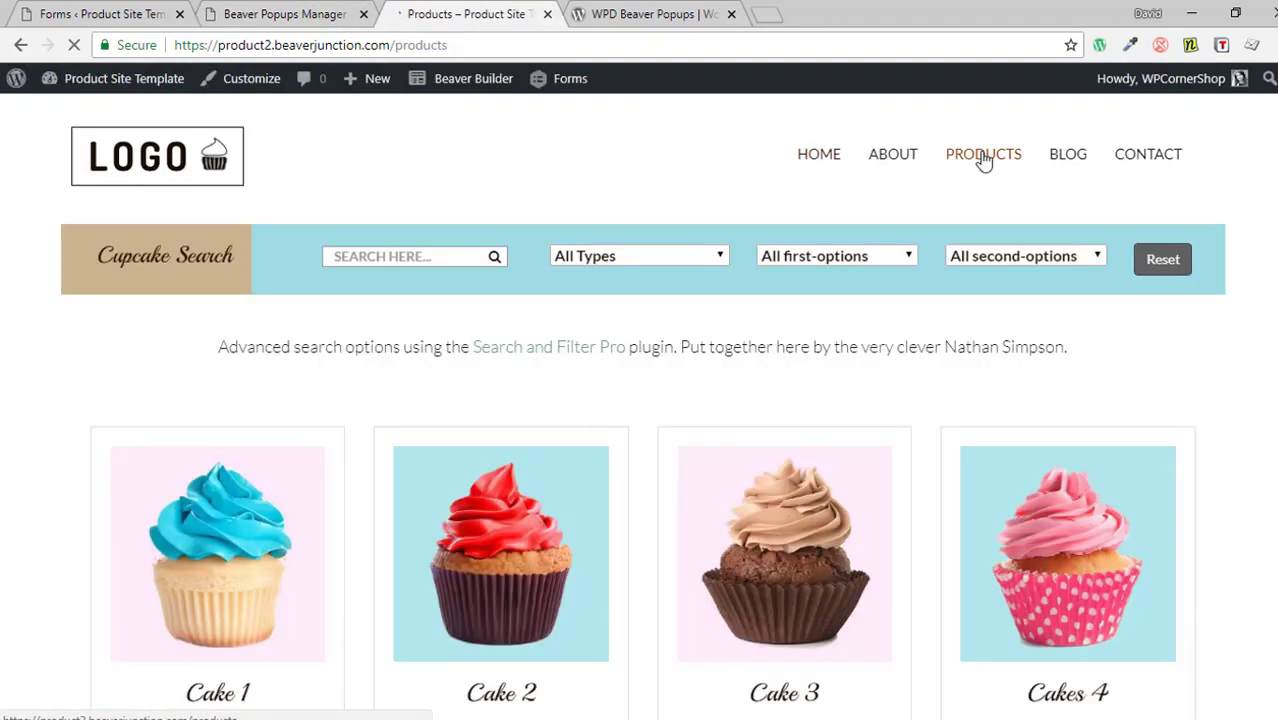
# Check the single-page entrance trigger in the Popup Manager, test it on the live Cake 8 product page, and dismiss the popup.
pyautogui.click(308, 16)
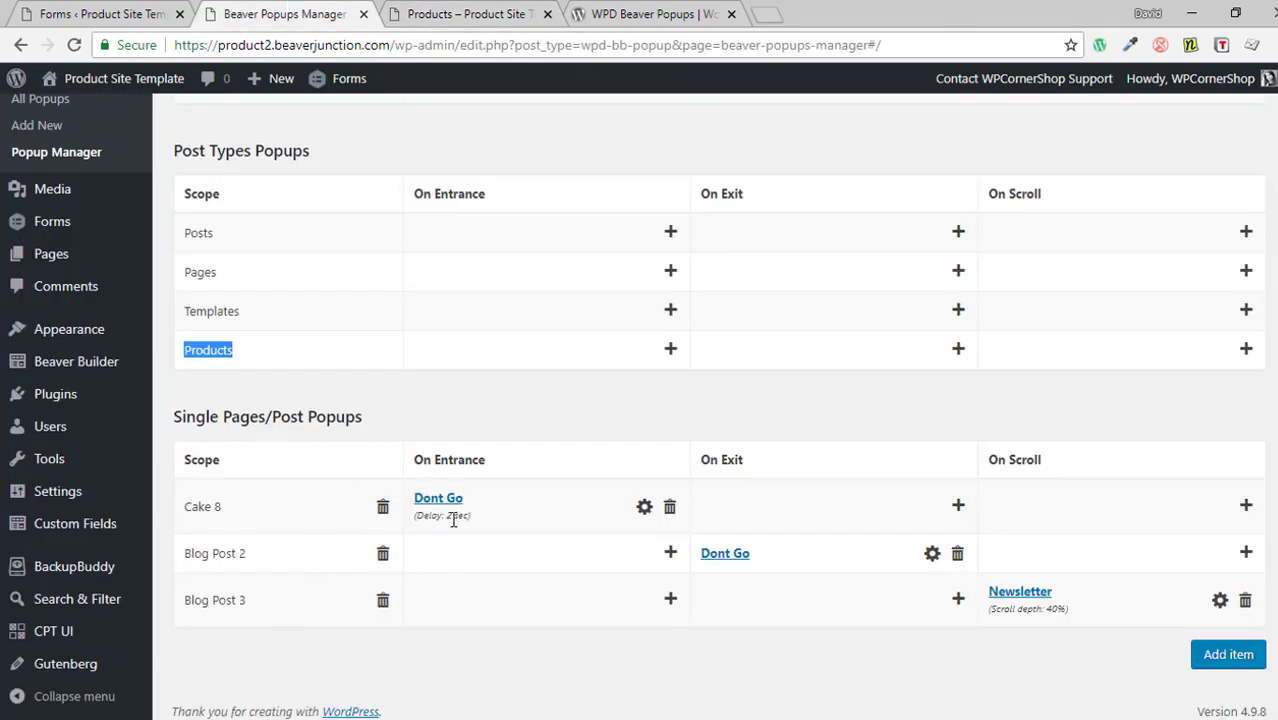
pyautogui.click(448, 16)
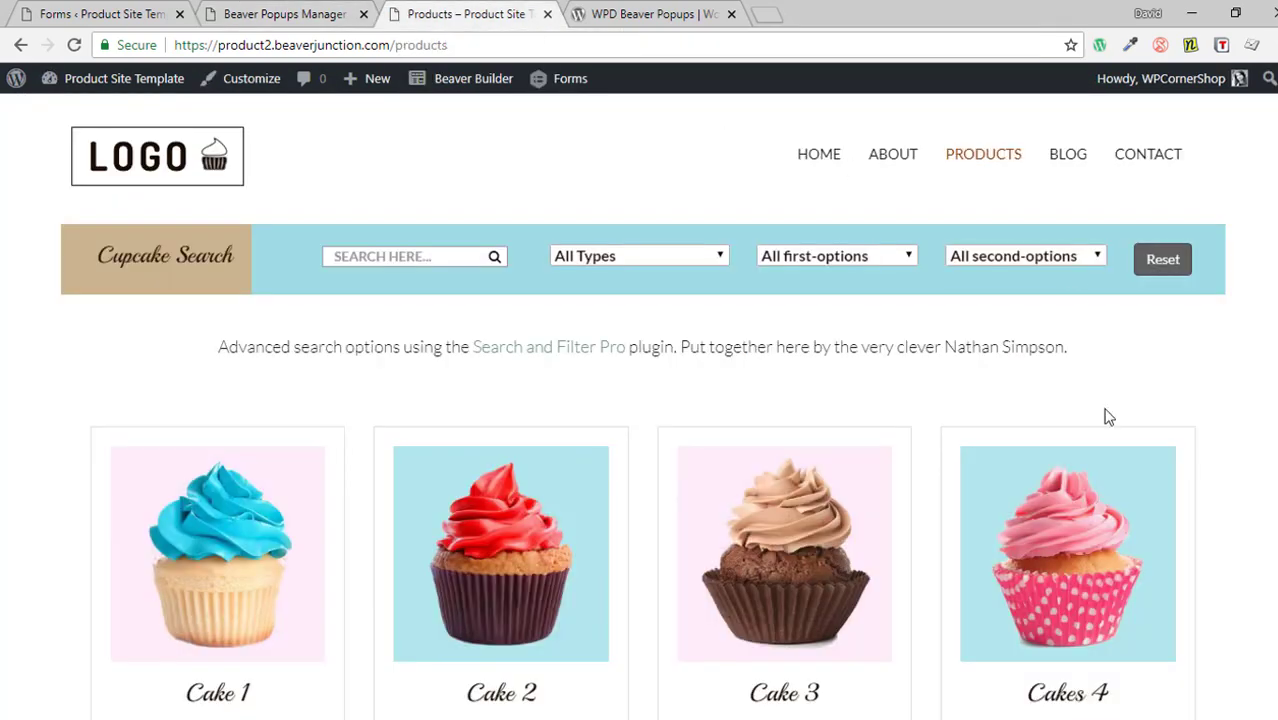
pyautogui.scroll(-4, 1158, 566)
pyautogui.click(1065, 531)
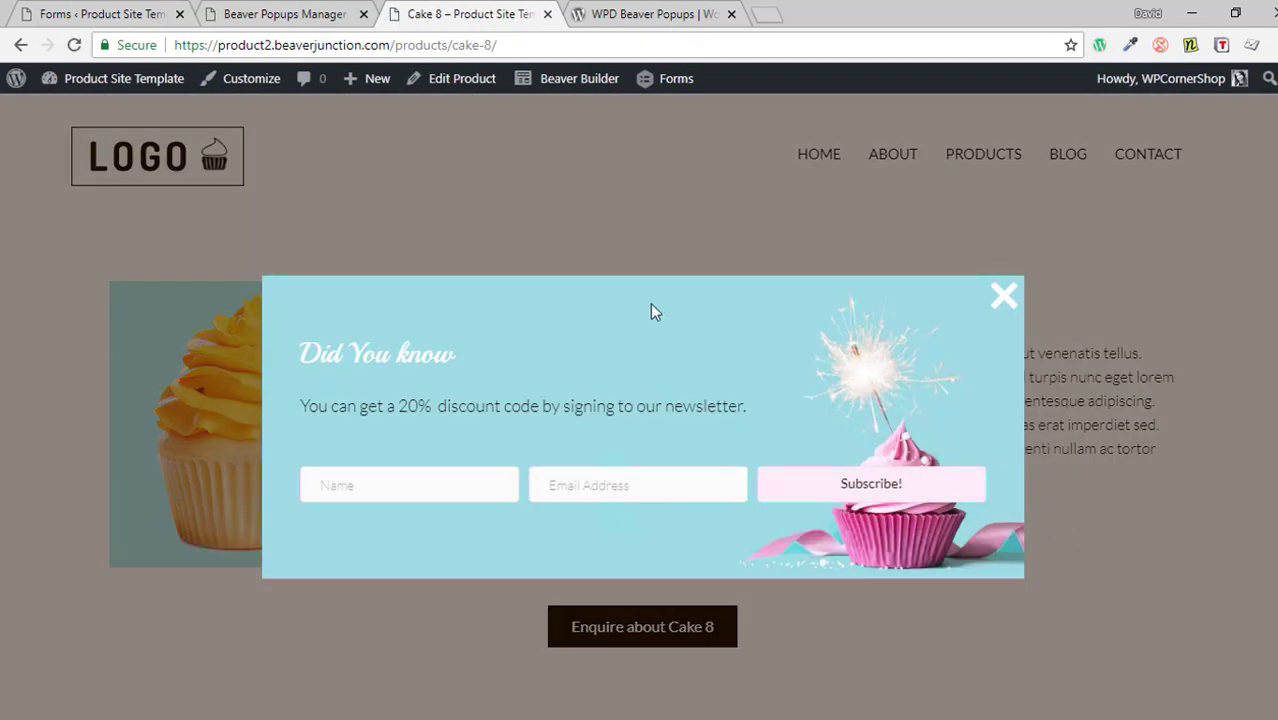
pyautogui.click(612, 220)
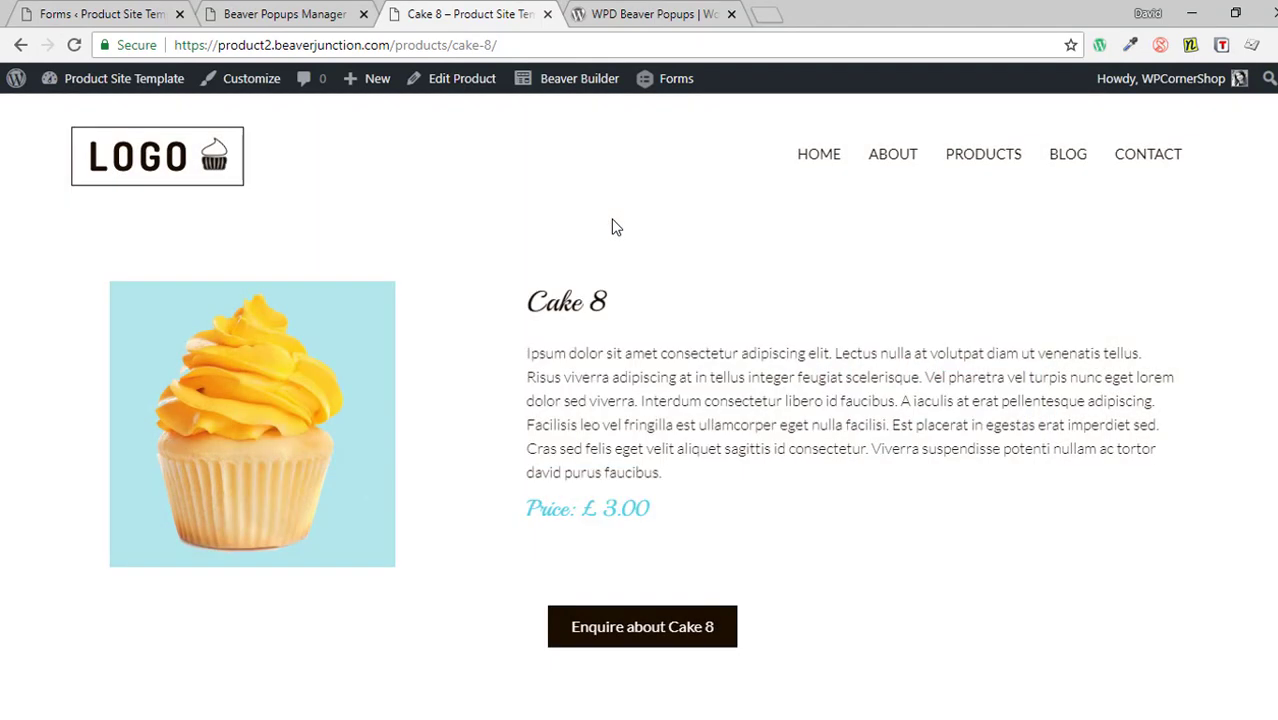
# Check the On Exit assignment in the Popup Manager, test the exit popup on the live Blog Post 2 page, and dismiss it.
pyautogui.click(293, 16)
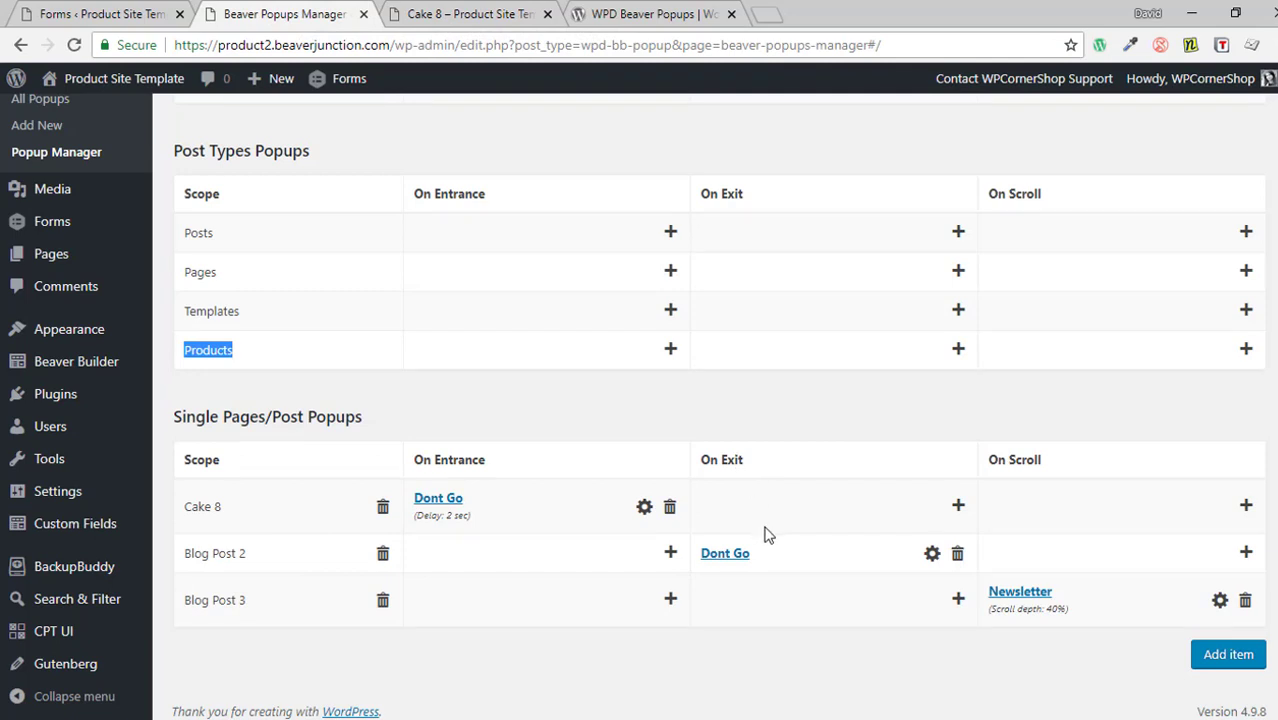
pyautogui.click(470, 14)
pyautogui.click(1063, 160)
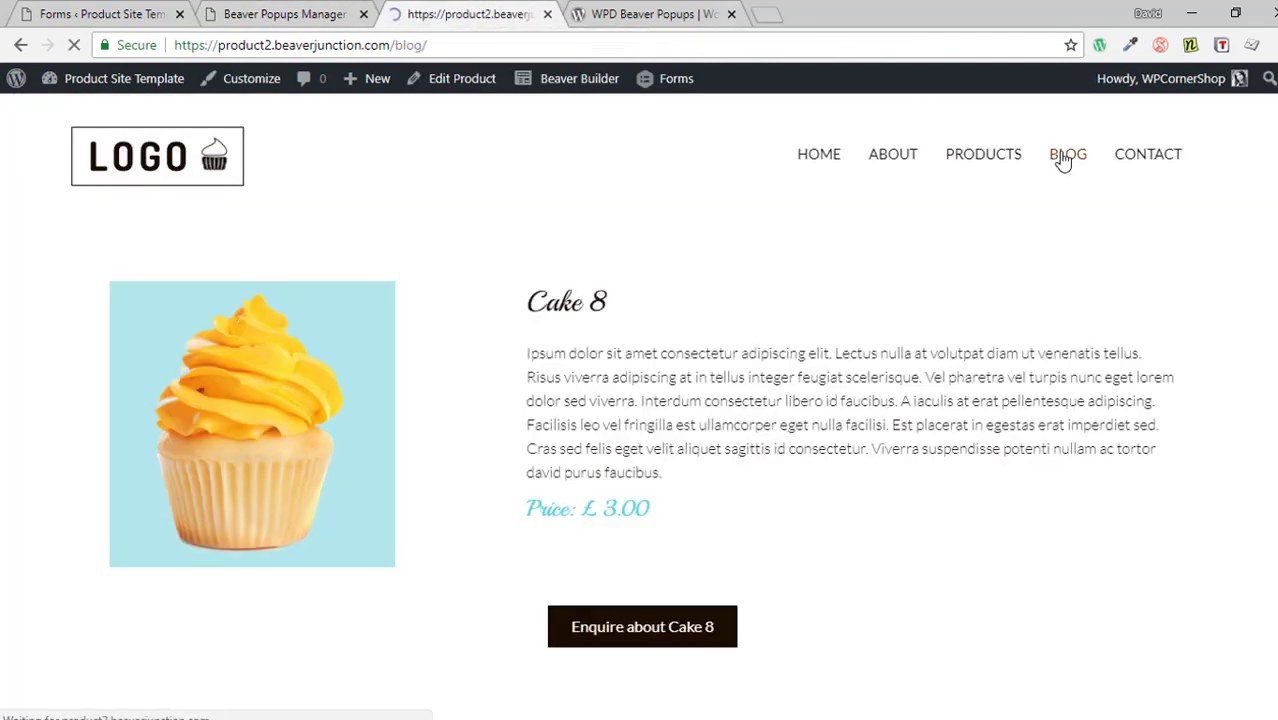
pyautogui.click(603, 567)
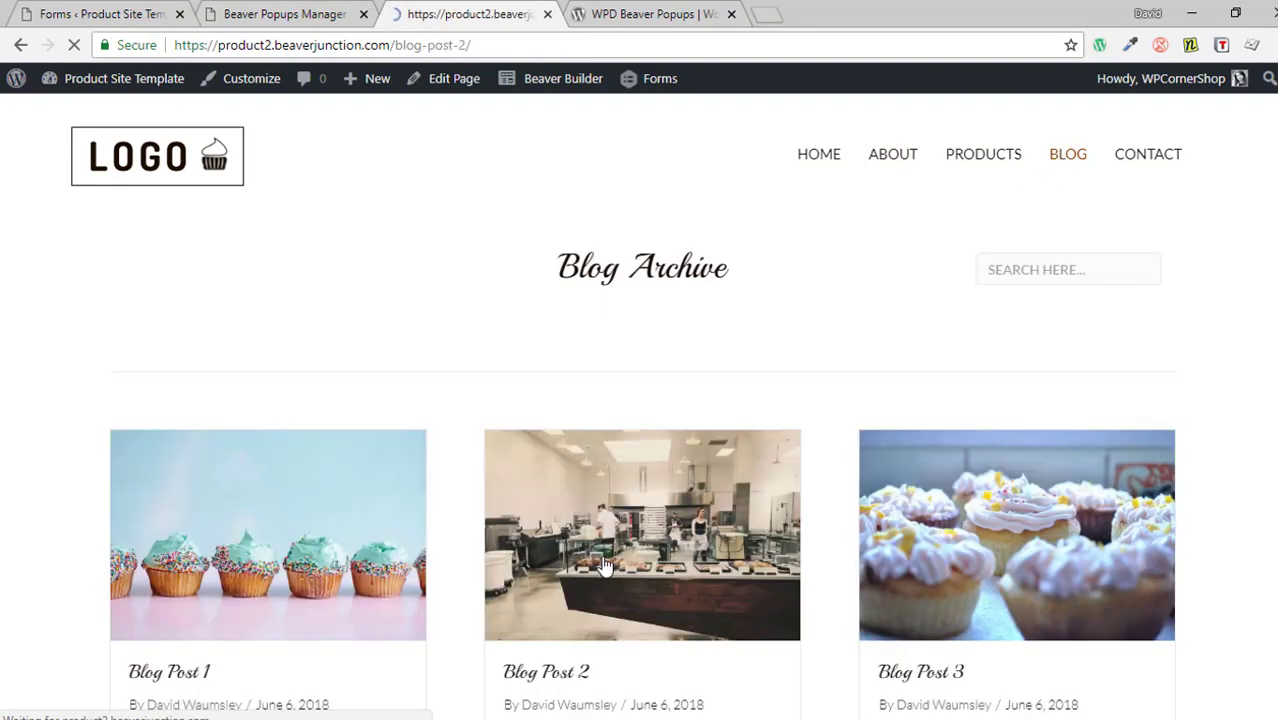
pyautogui.scroll(-3, 1100, 395)
pyautogui.scroll(-5, 1150, 390)
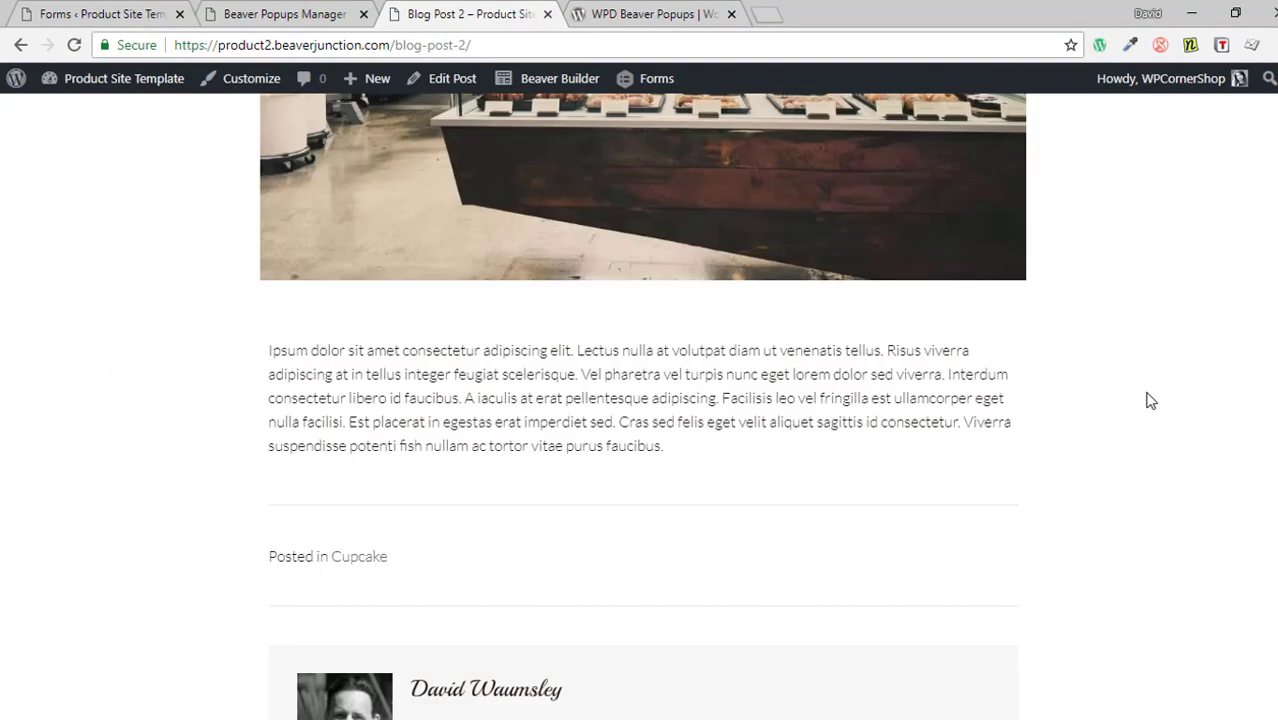
pyautogui.scroll(8, 1147, 397)
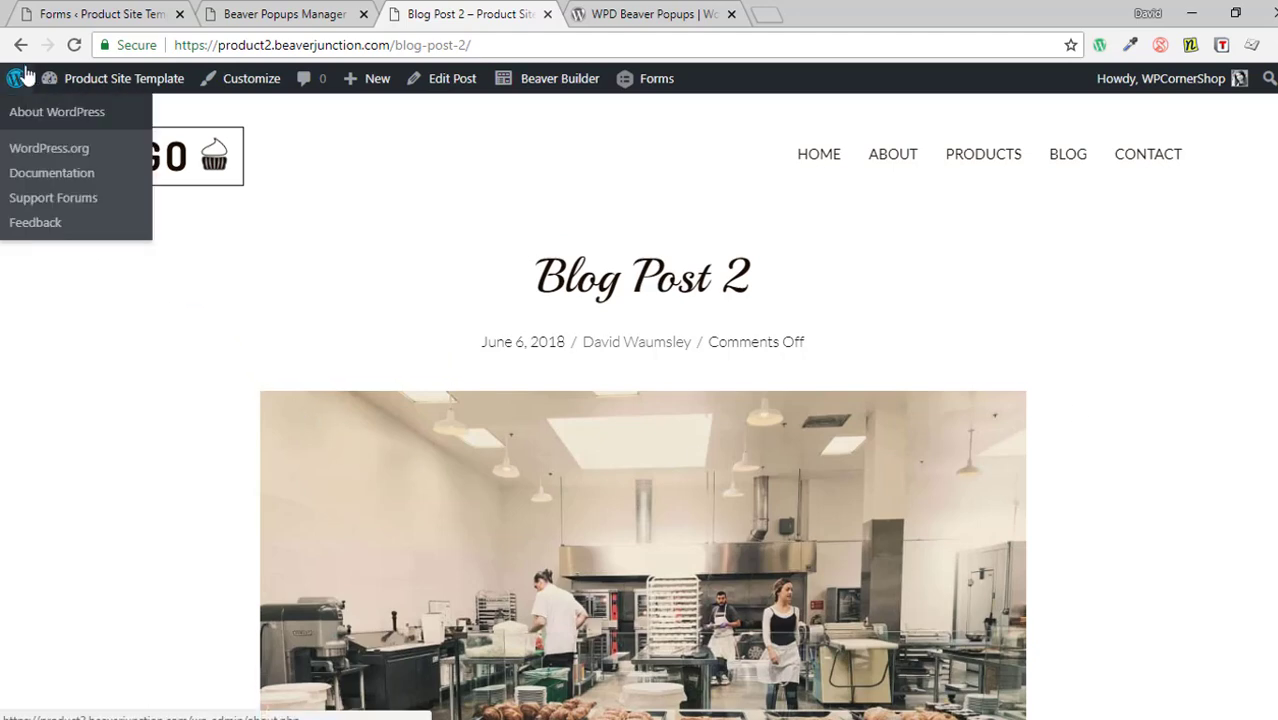
pyautogui.moveTo(23, 47)
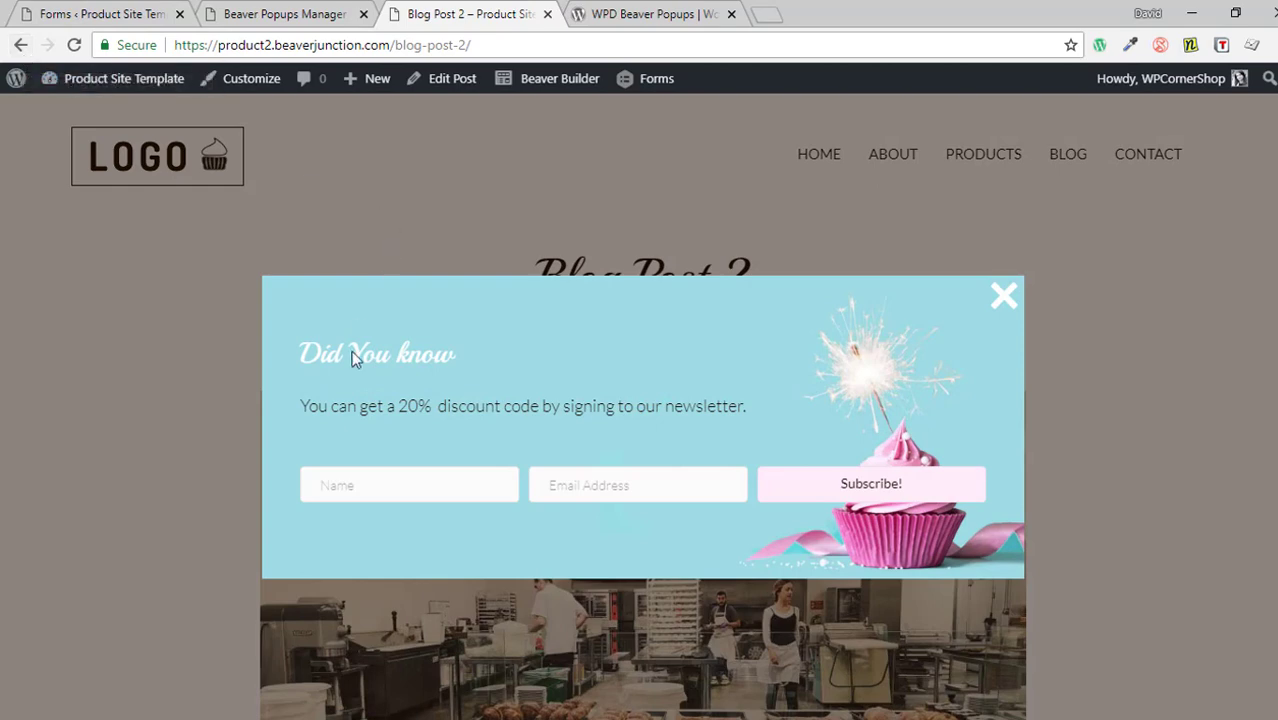
pyautogui.click(440, 213)
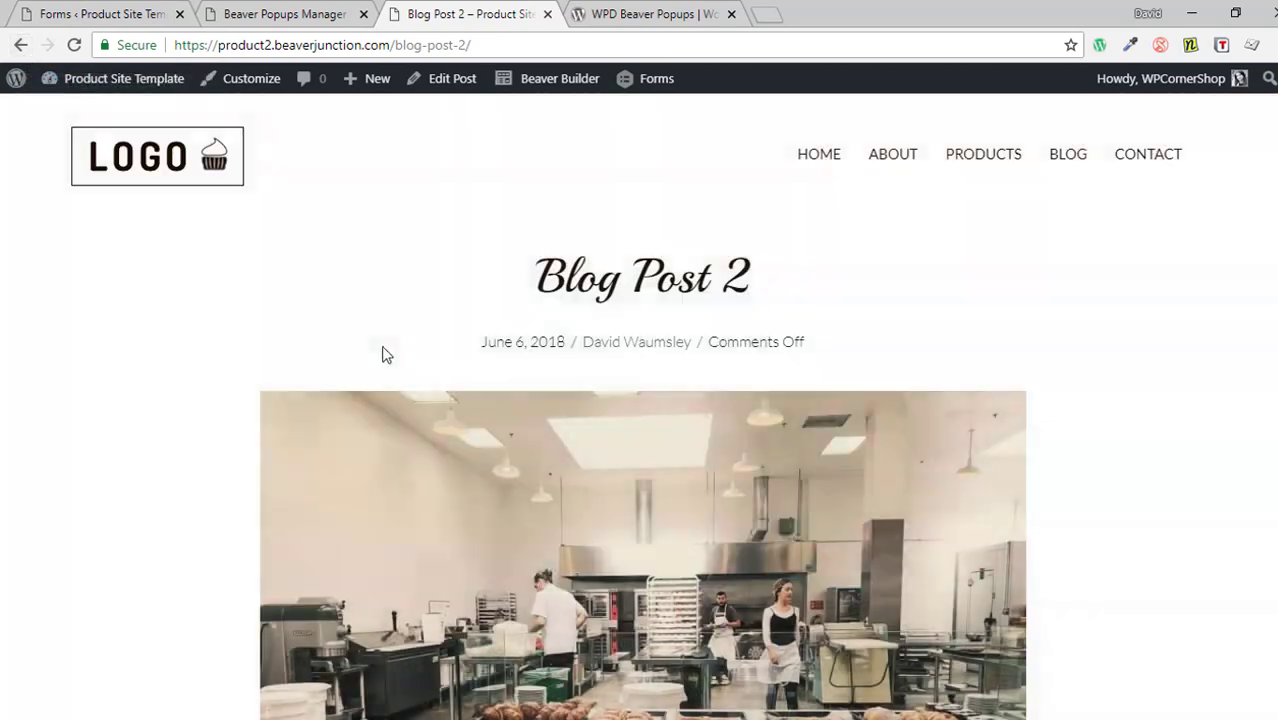
# Check the On Scroll assignment in the Popup Manager and test the Newsletter popup by reading down the live Blog Post 3 page.
pyautogui.click(264, 12)
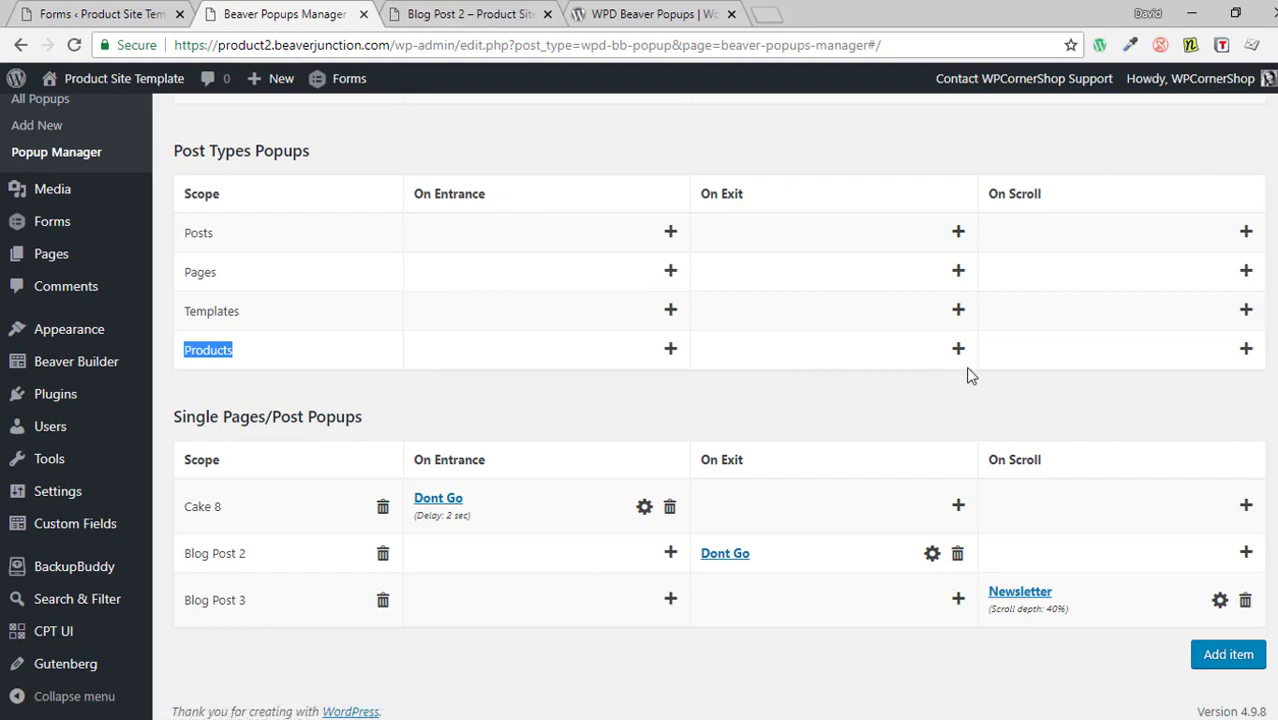
pyautogui.click(480, 16)
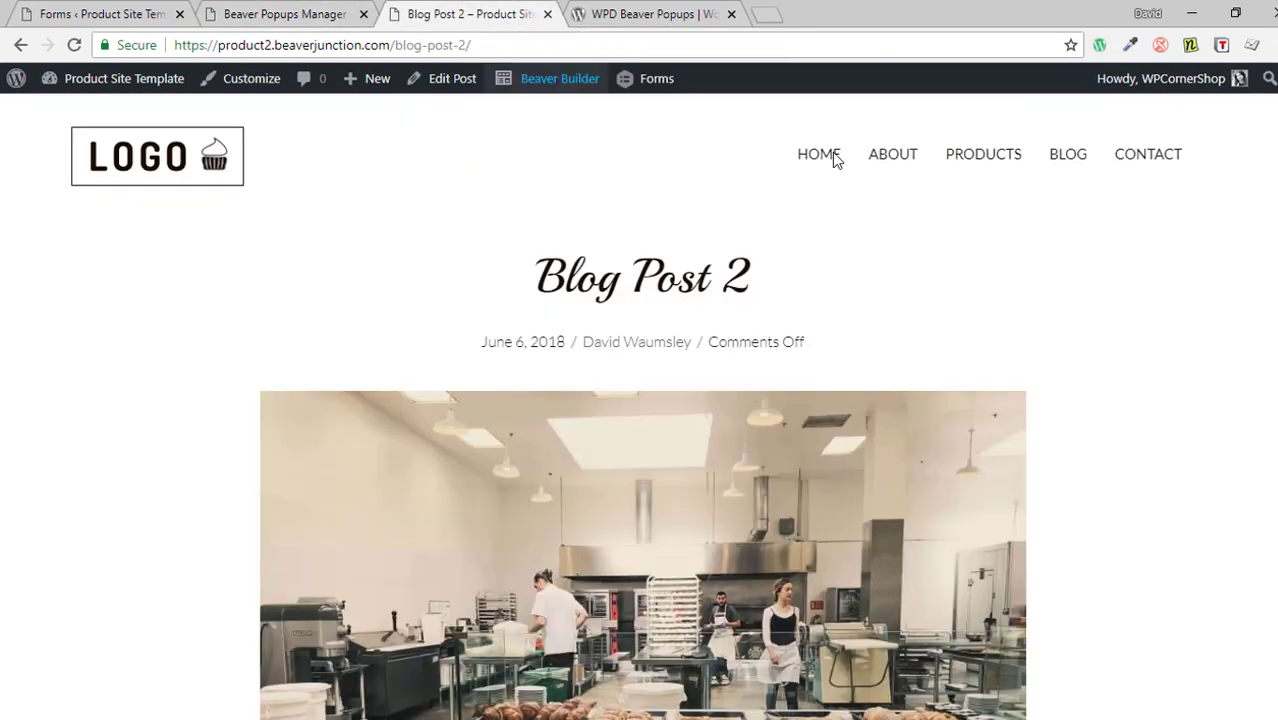
pyautogui.click(1065, 160)
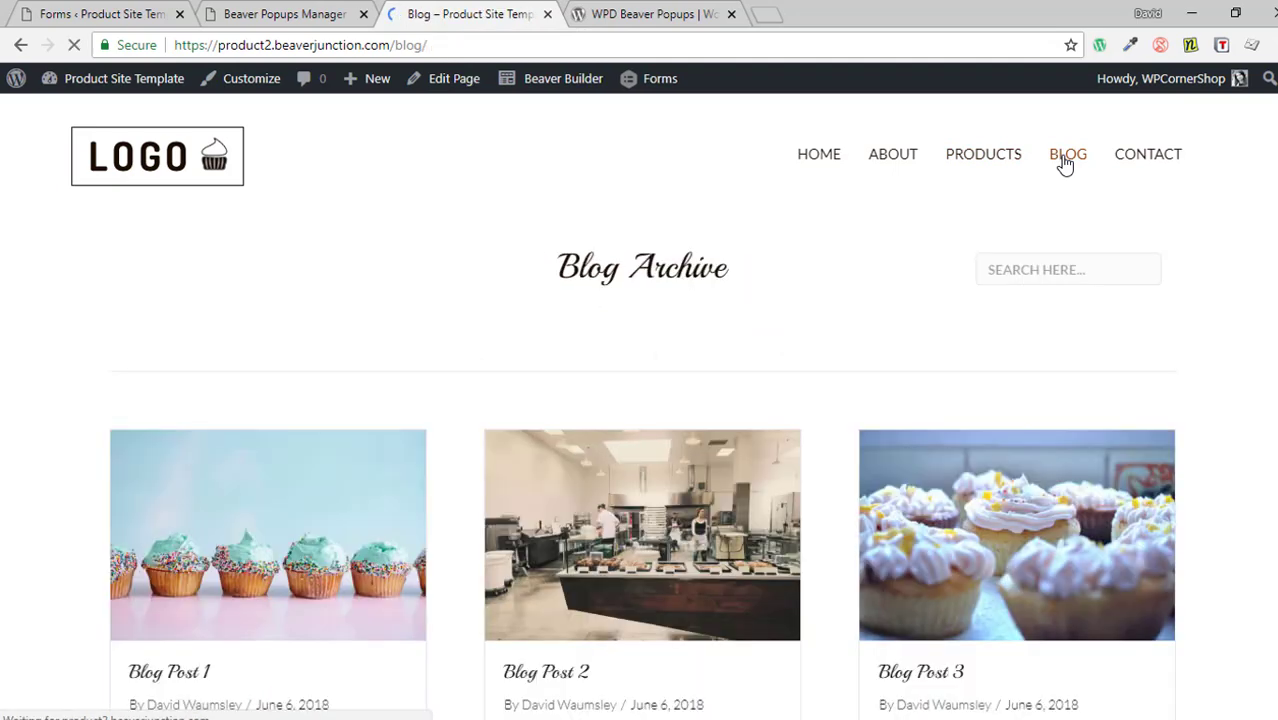
pyautogui.click(1040, 549)
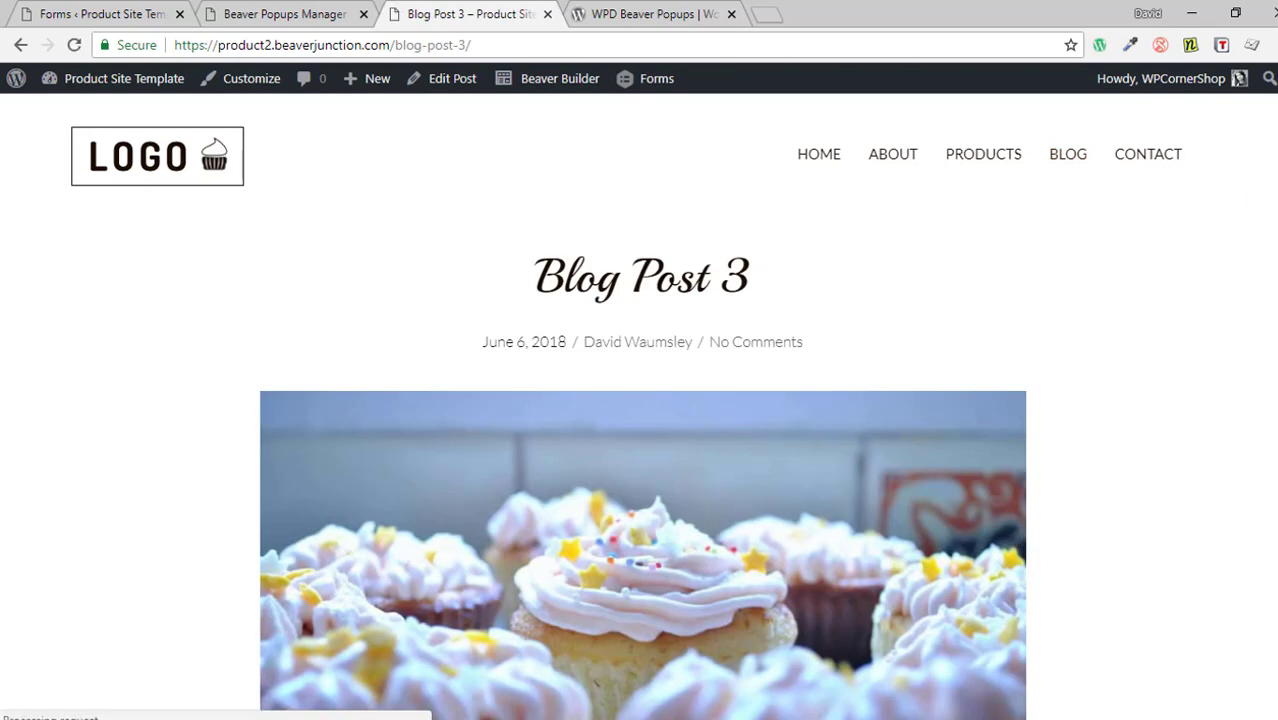
pyautogui.scroll(-3, 1193, 243)
pyautogui.click(272, 12)
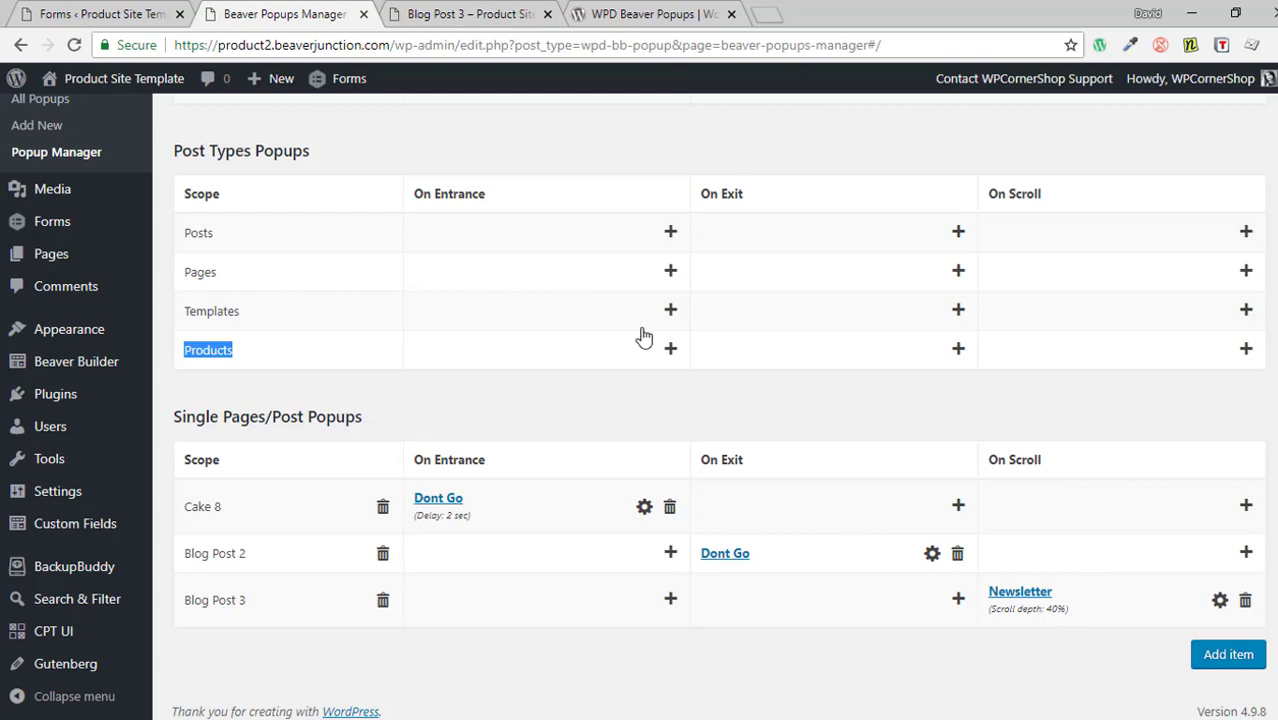
pyautogui.click(486, 12)
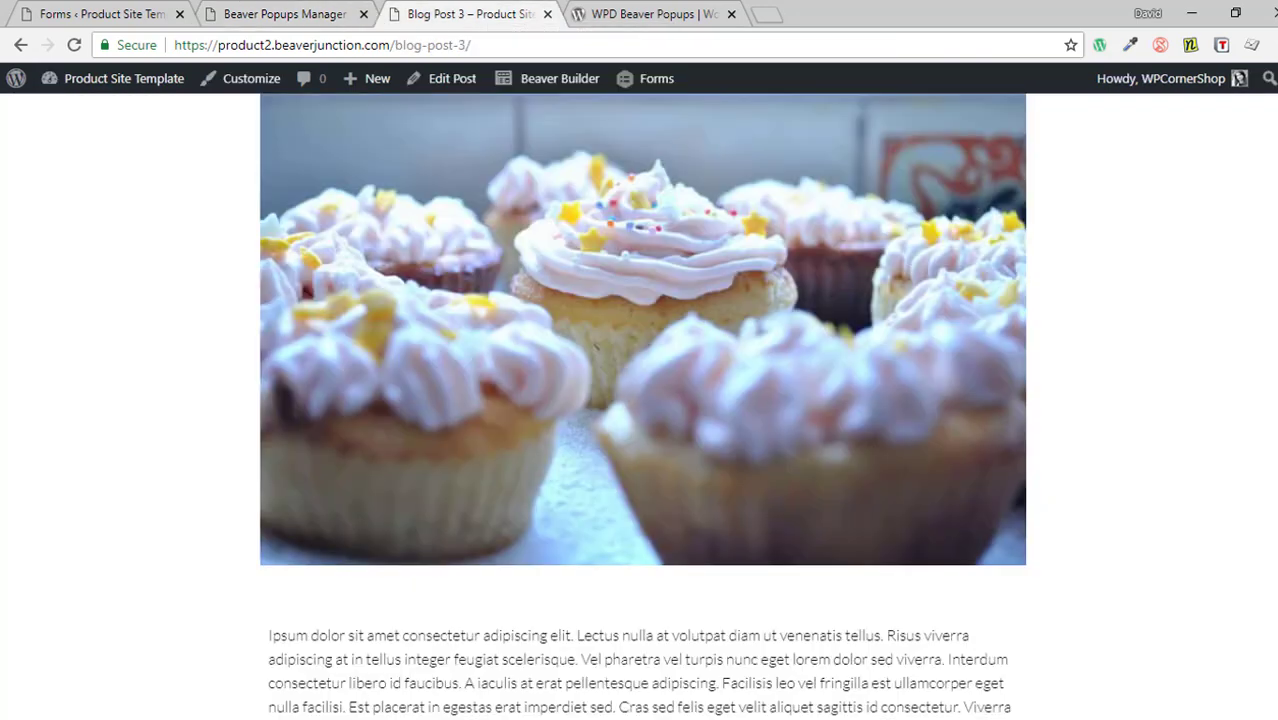
pyautogui.scroll(-5, 1240, 78)
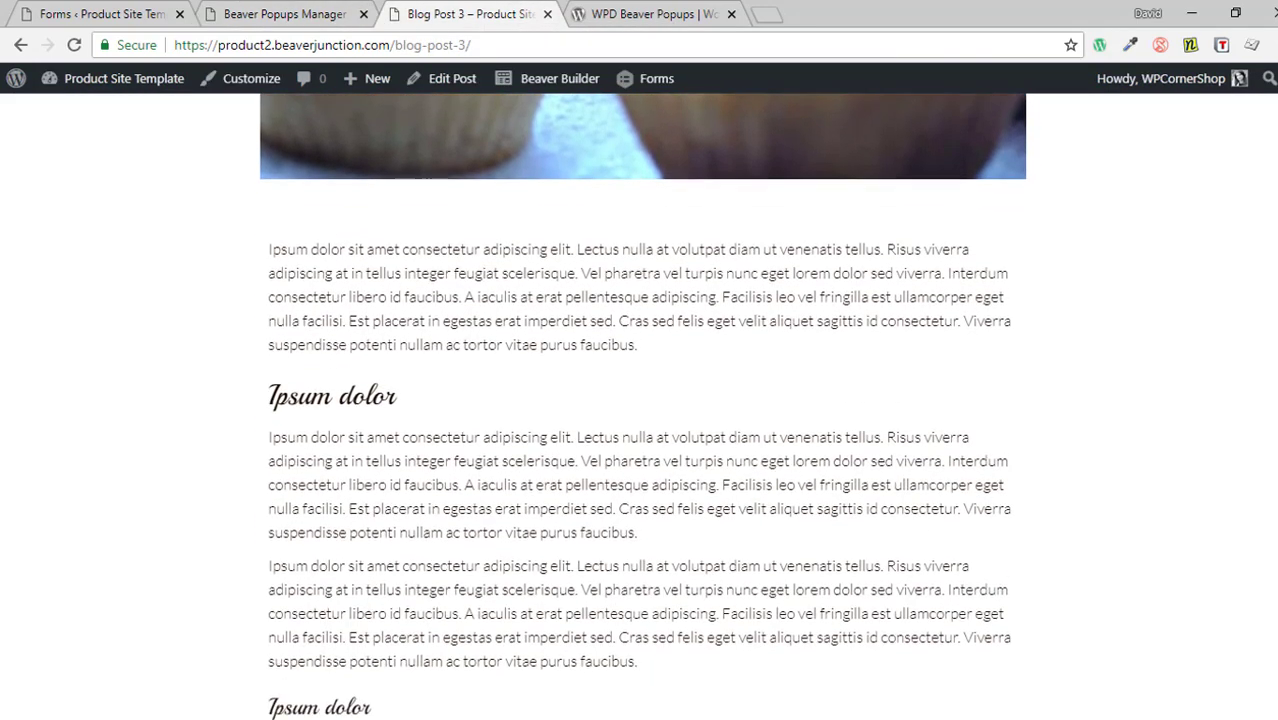
pyautogui.scroll(-3, 1240, 78)
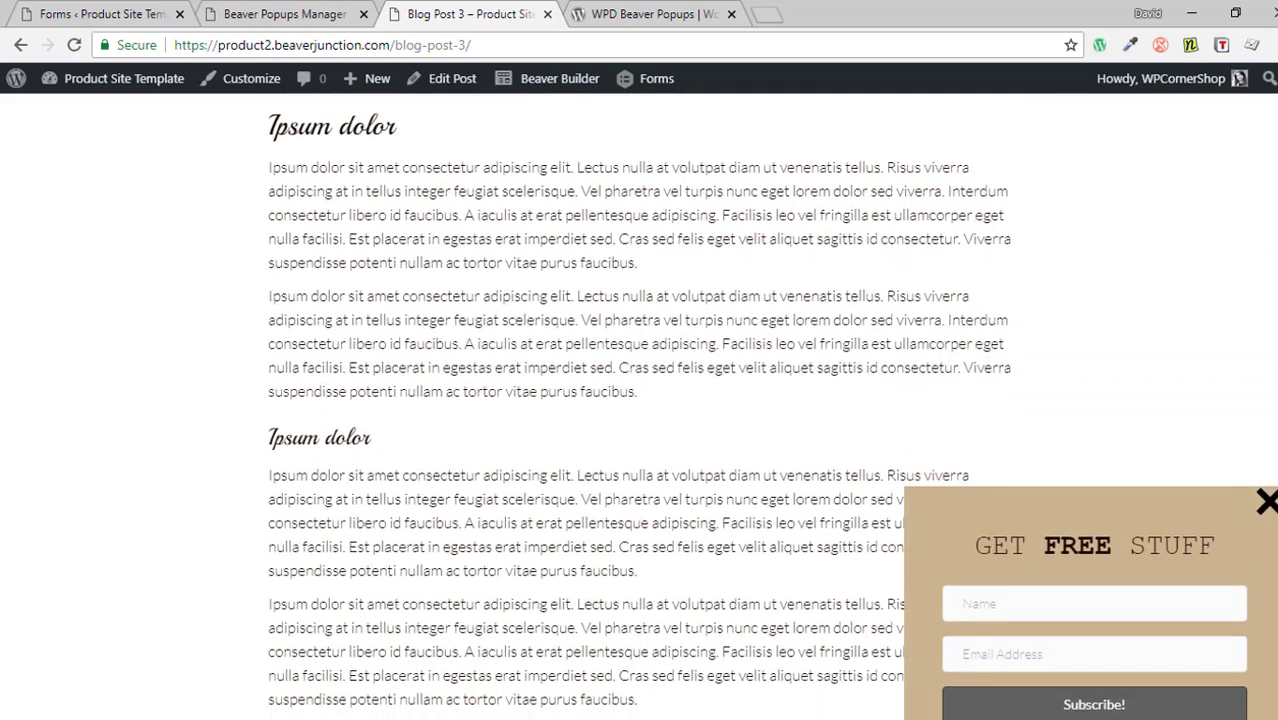
pyautogui.scroll(-2, 1240, 78)
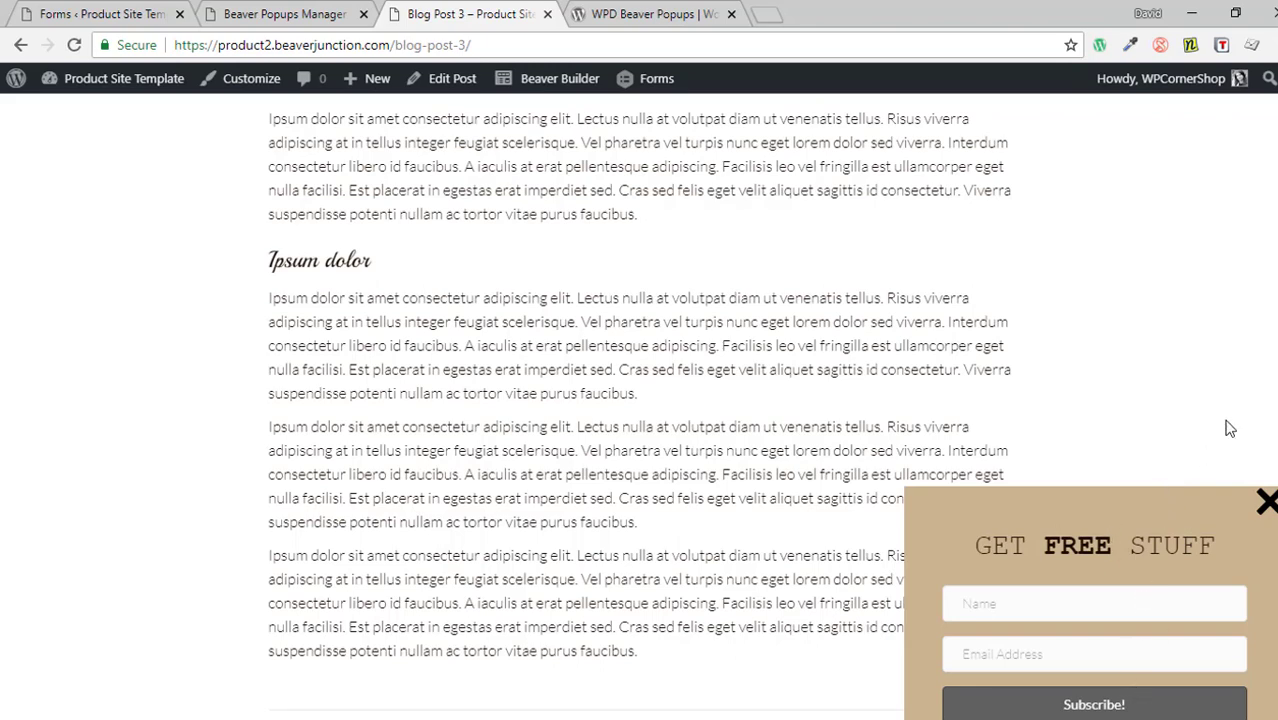
pyautogui.scroll(-10, 1127, 528)
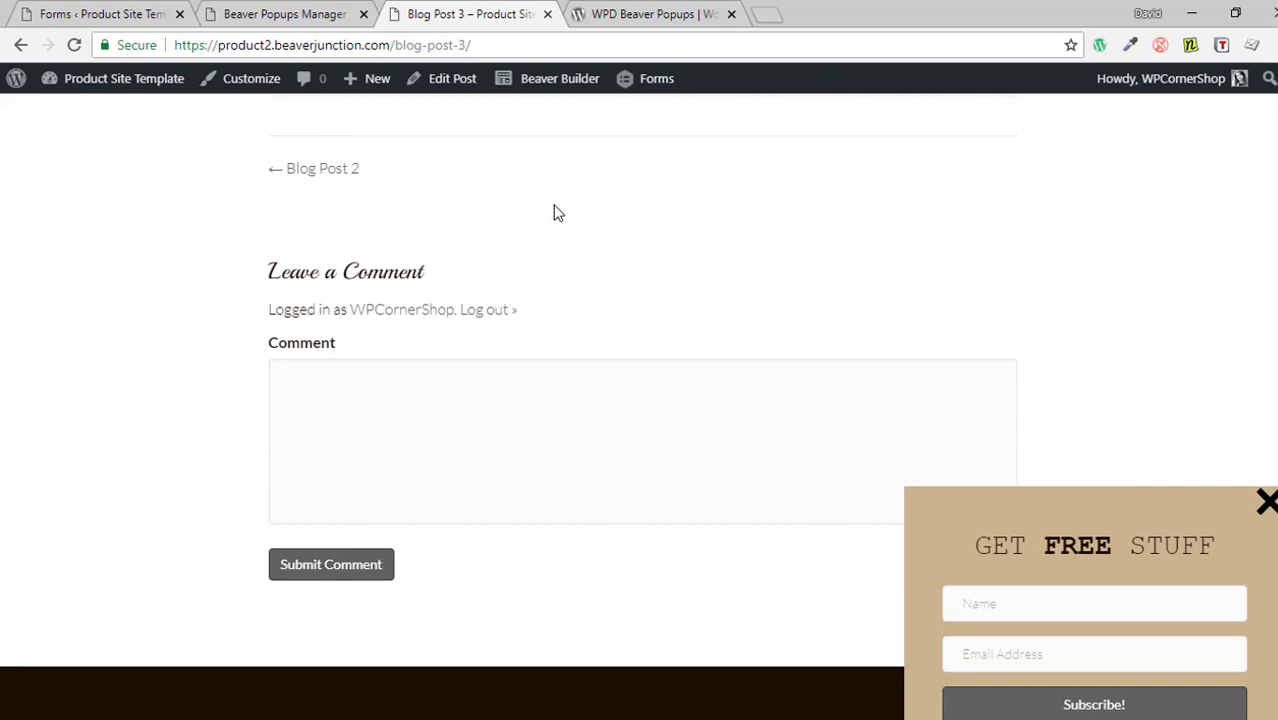
# Review the site-wide and post-type triggers in the Popup Manager, and open the Cake 3 product page on the live site.
pyautogui.click(285, 14)
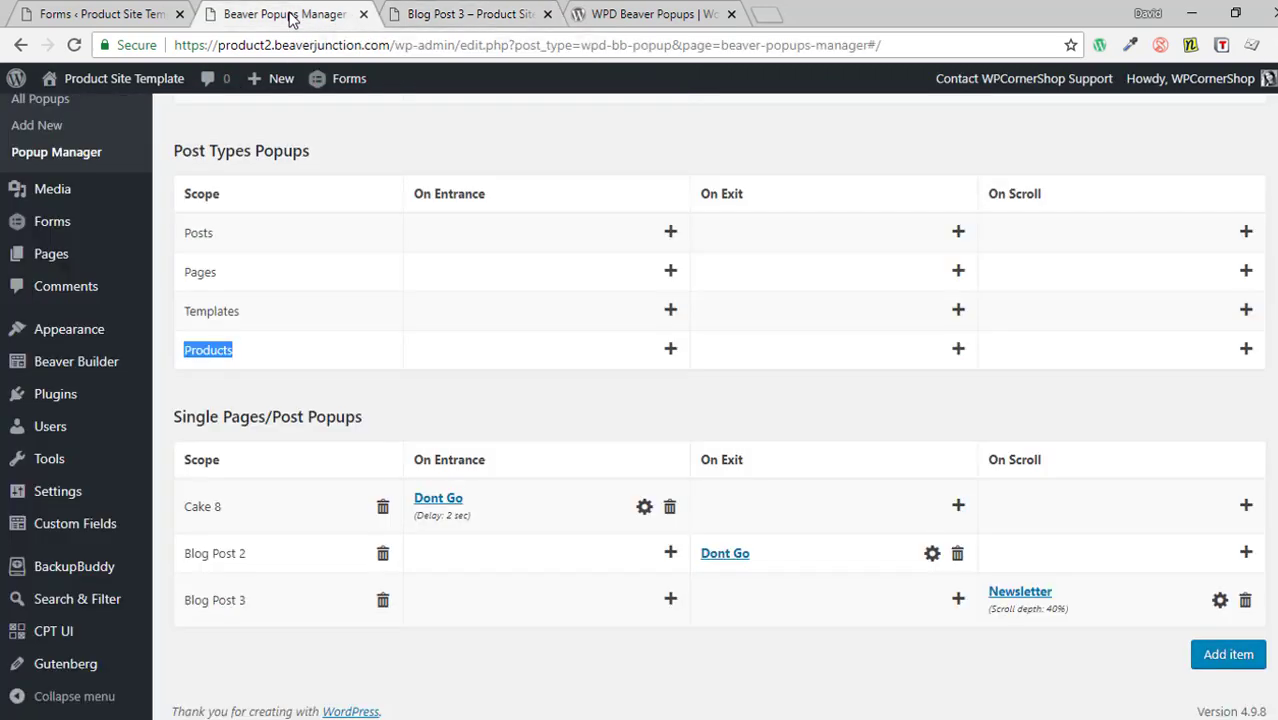
pyautogui.scroll(3, 645, 213)
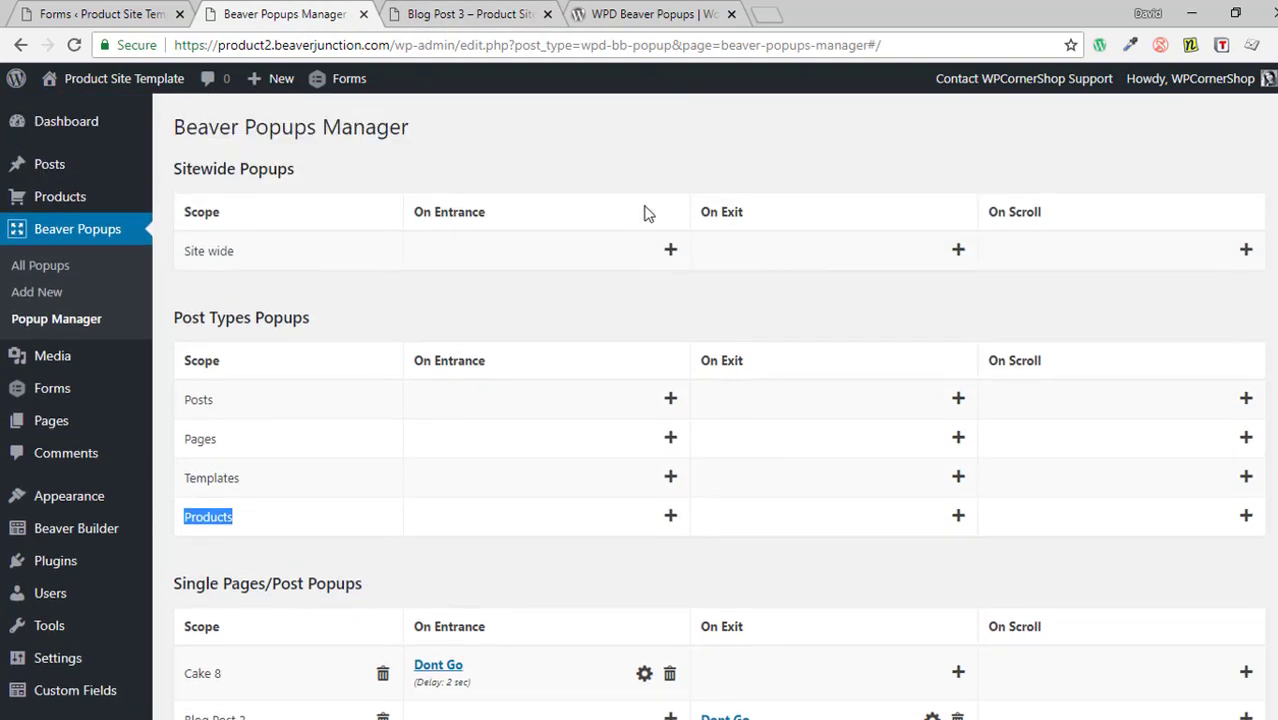
pyautogui.click(473, 12)
pyautogui.scroll(10, 1180, 330)
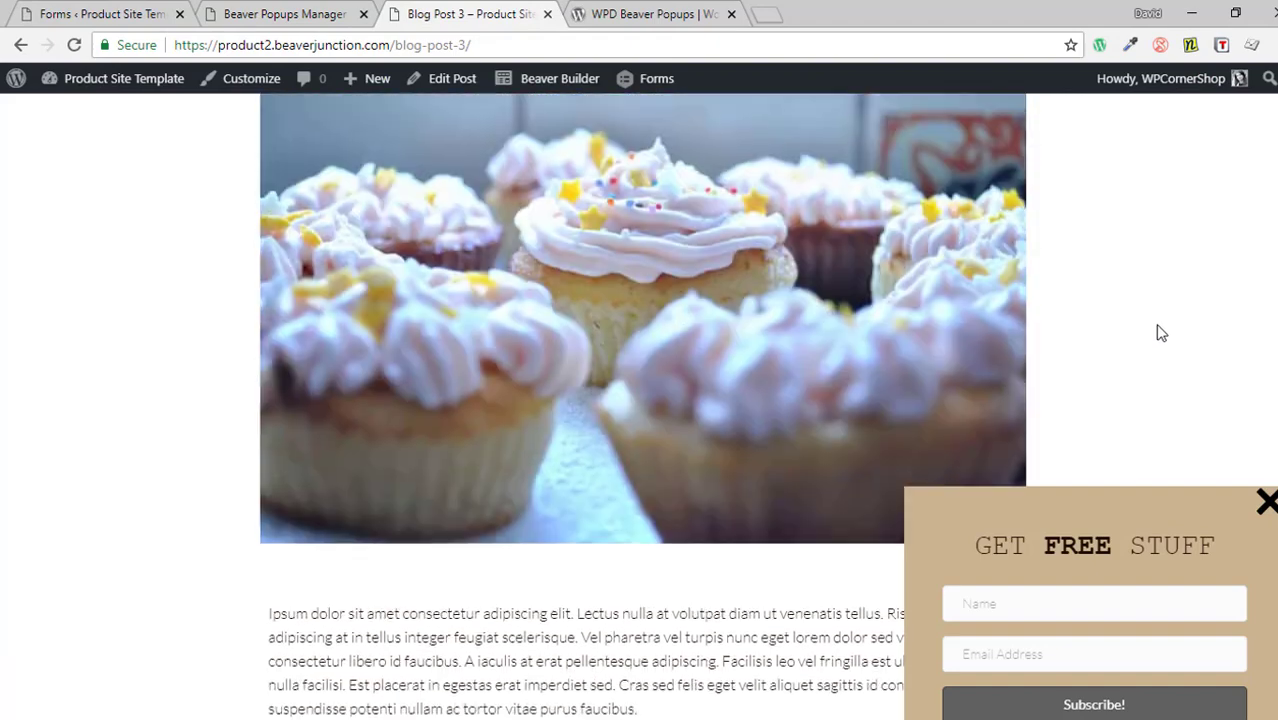
pyautogui.scroll(4, 1160, 333)
pyautogui.click(984, 162)
pyautogui.scroll(-2, 833, 371)
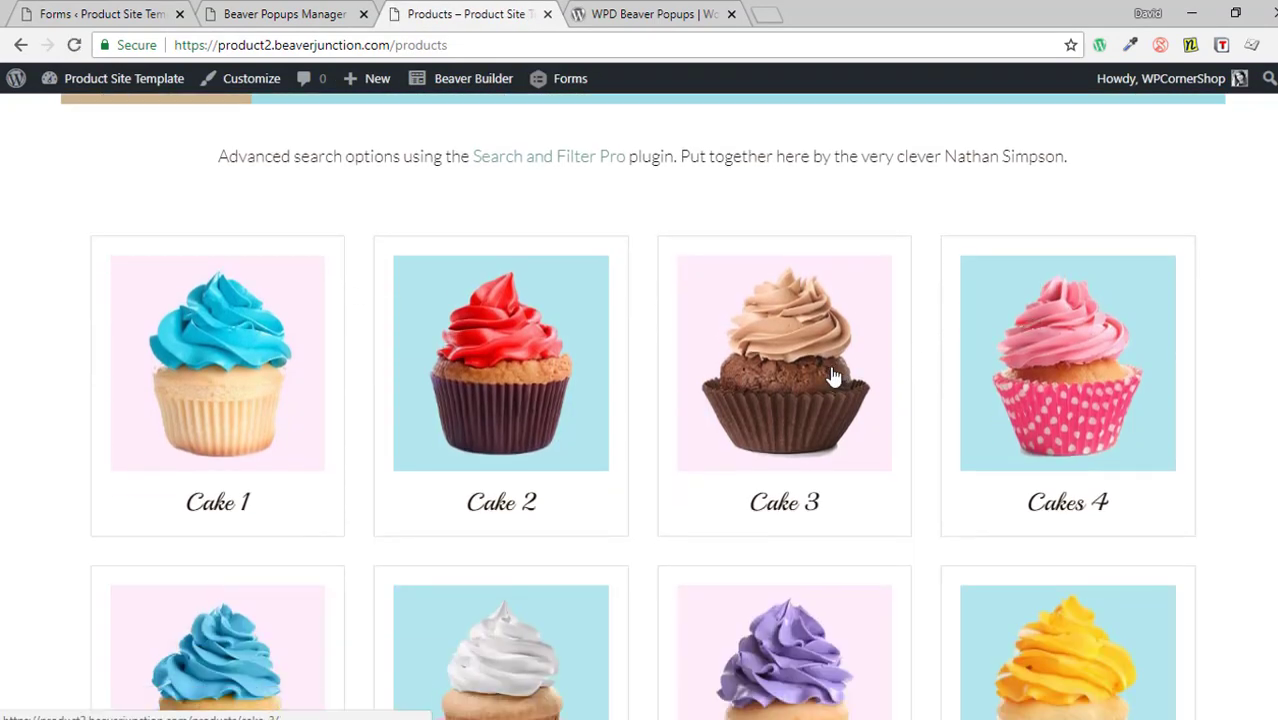
pyautogui.click(789, 380)
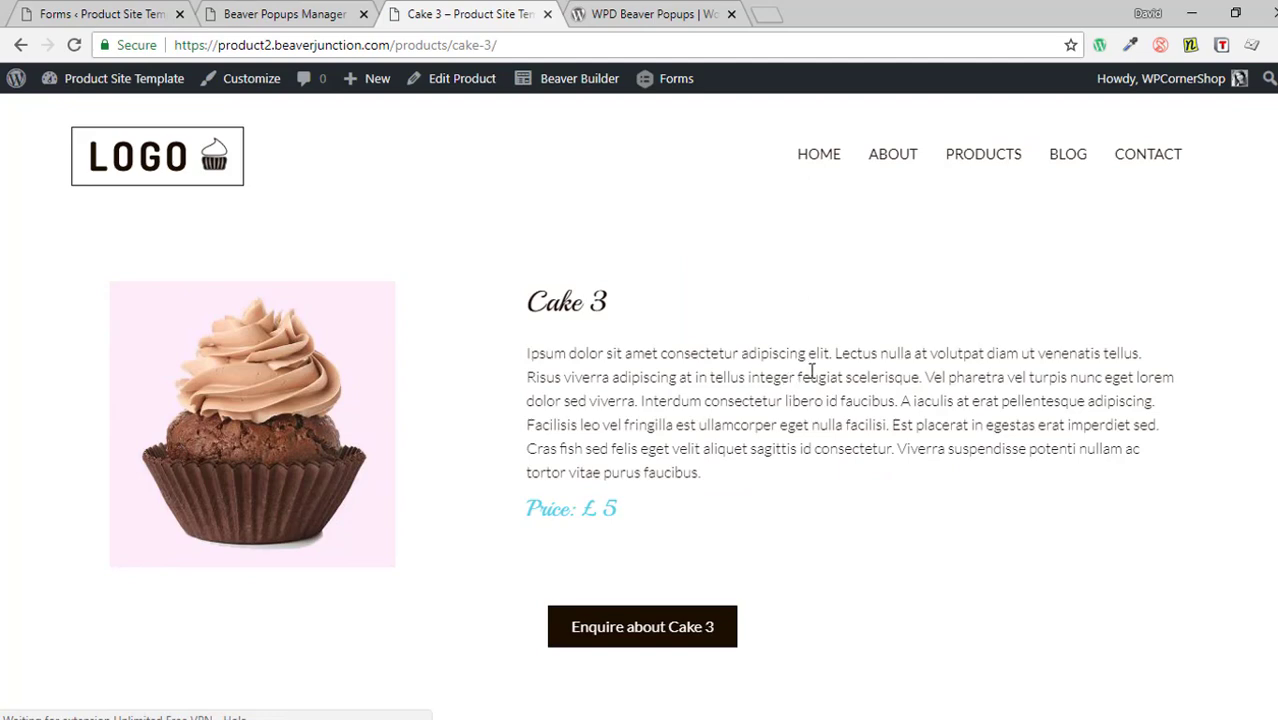
# Test the product enquiry popup twice from the enquiry button on the live Cake 3 page, dismissing it each time.
pyautogui.scroll(-2, 826, 370)
pyautogui.click(656, 443)
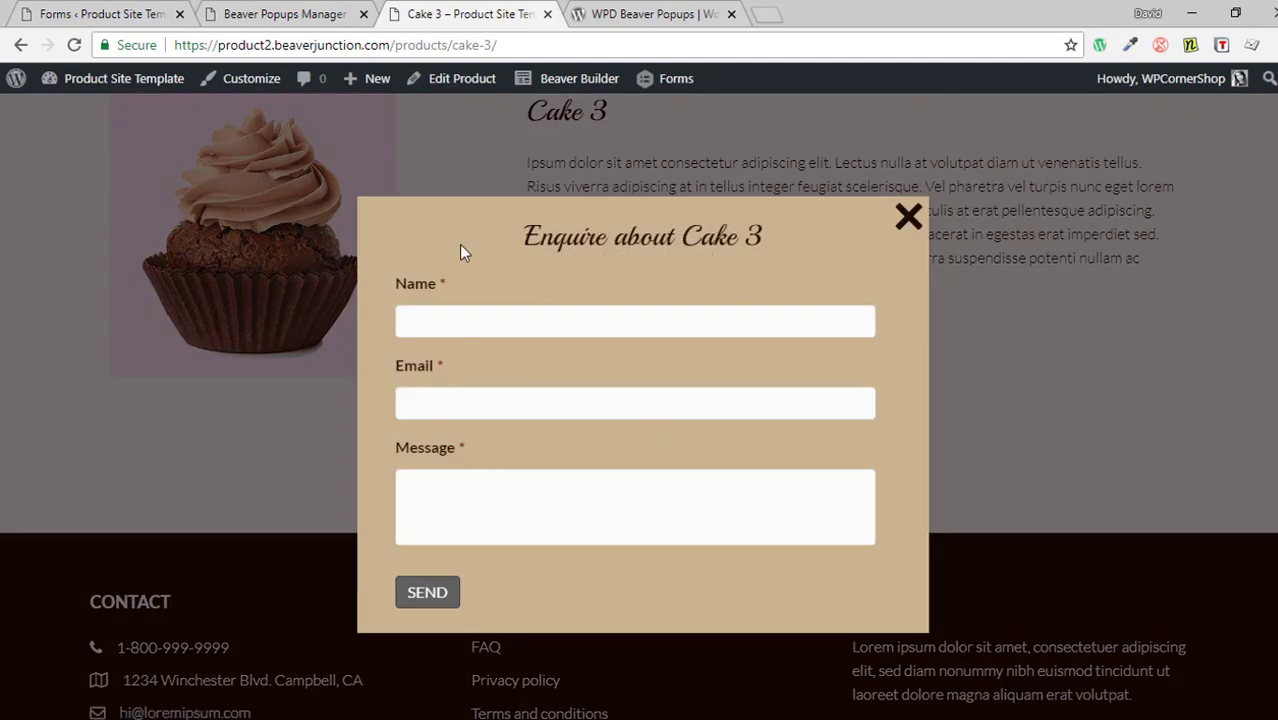
pyautogui.click(911, 228)
pyautogui.scroll(2, 1044, 434)
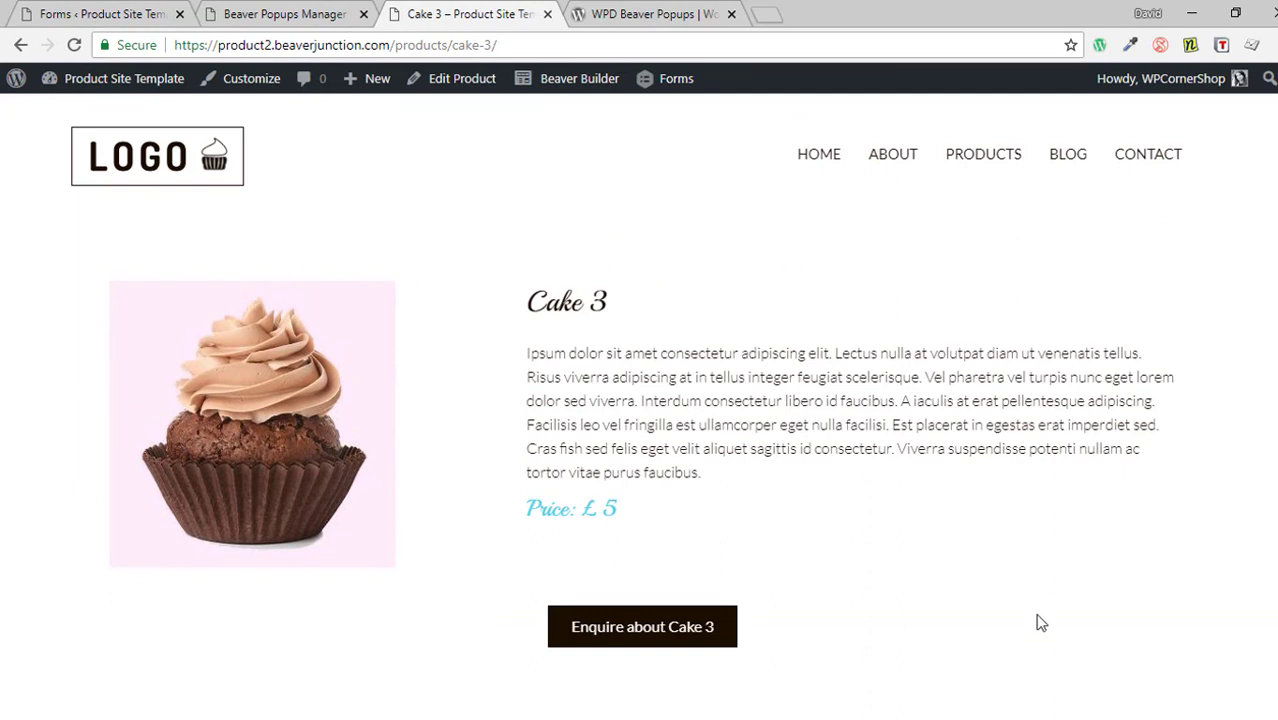
pyautogui.click(656, 633)
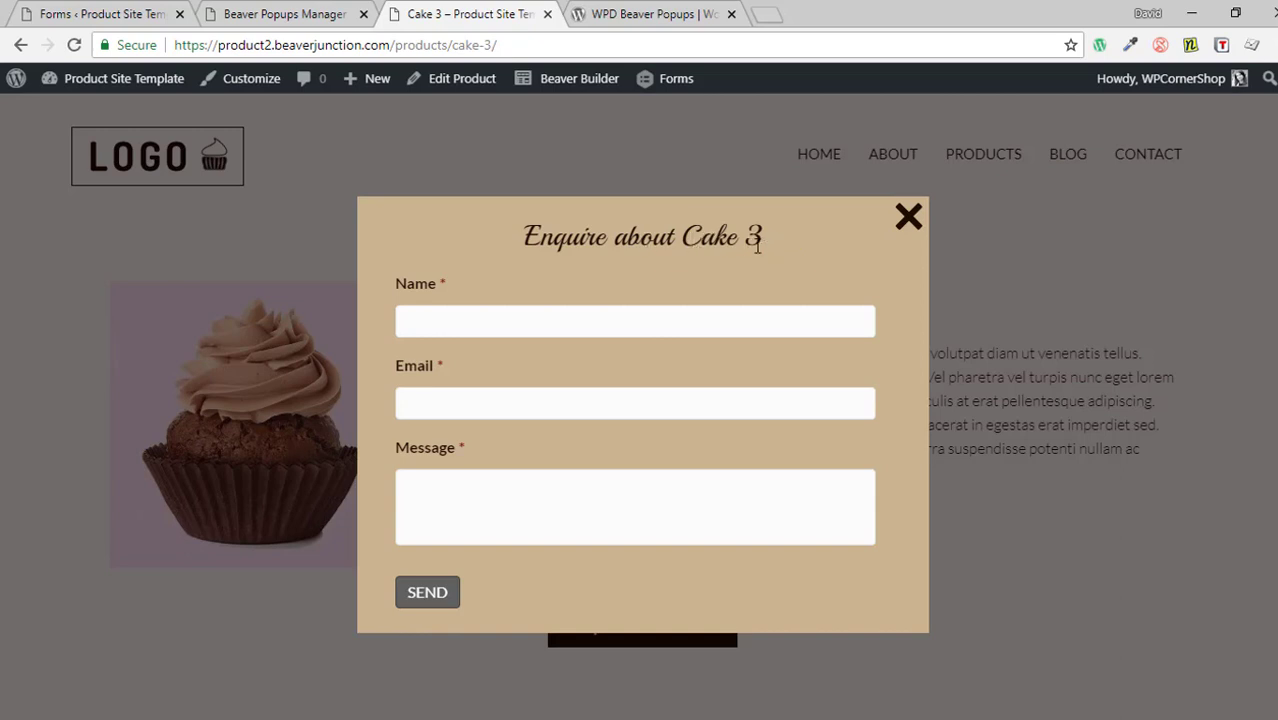
pyautogui.click(910, 224)
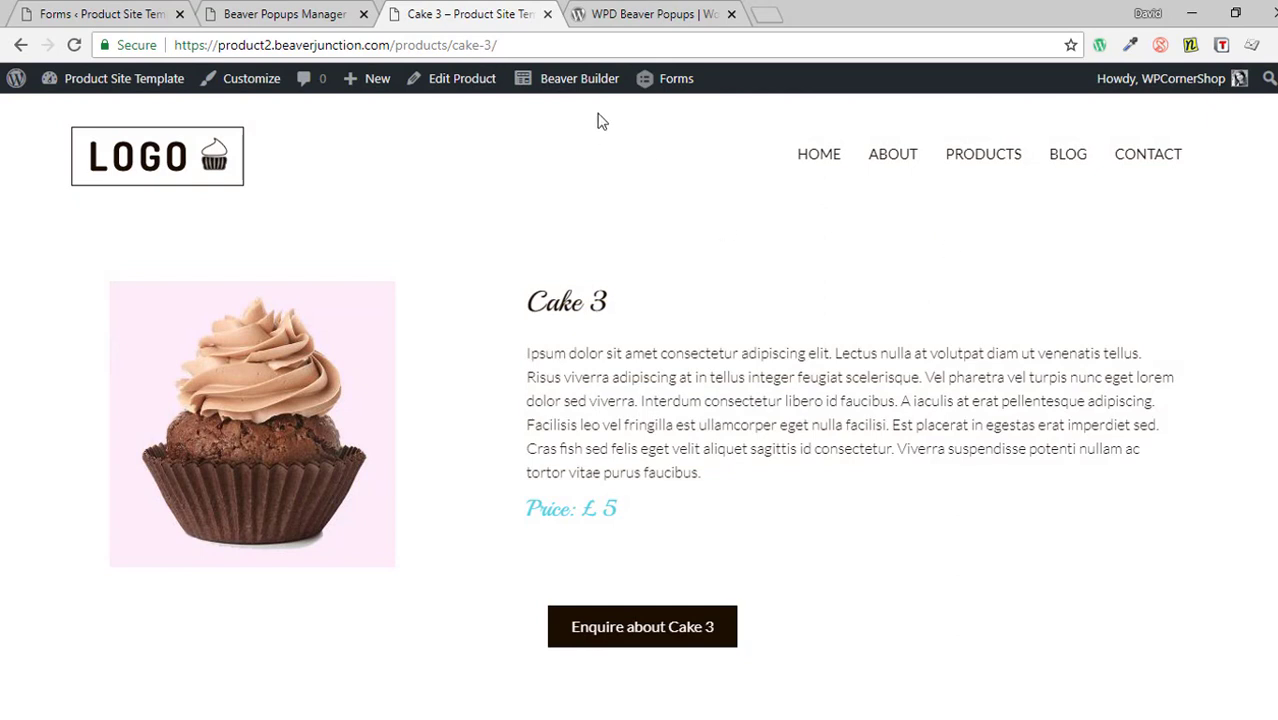
# Open the Product Singular layout for editing, review the enquiry button's click action and selected popup, and cancel its settings.
pyautogui.moveTo(590, 90)
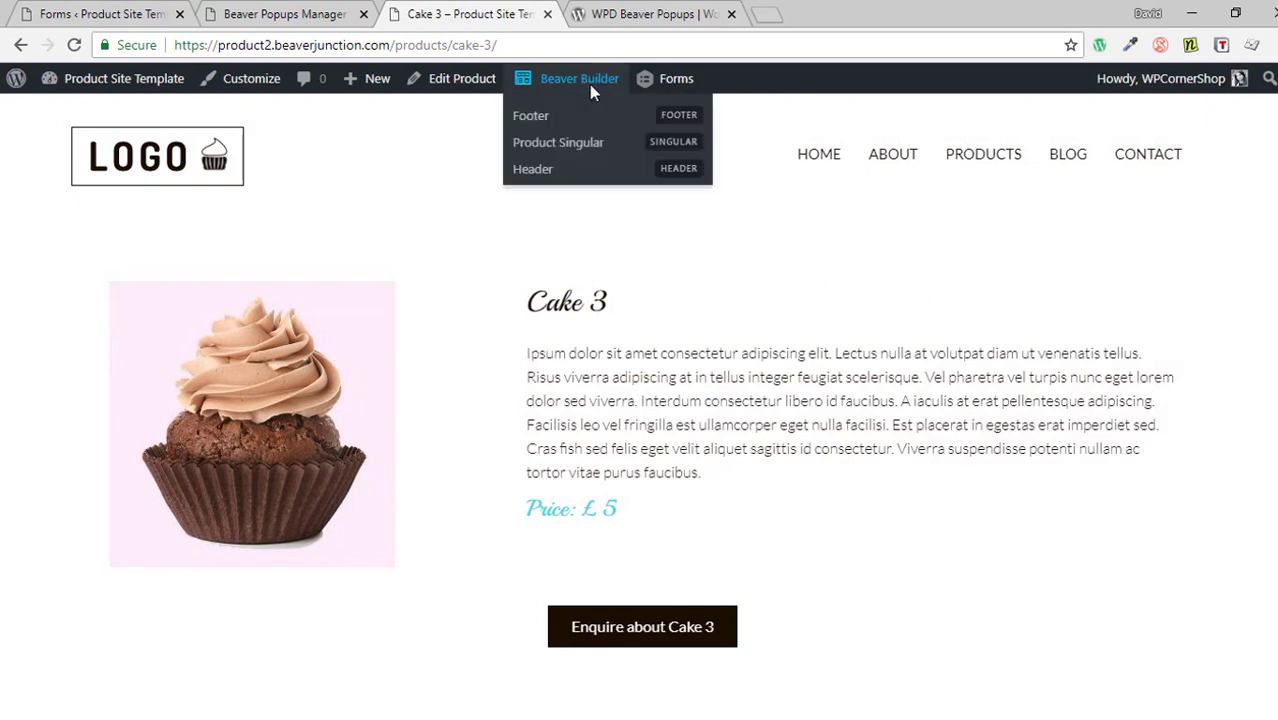
pyautogui.click(558, 145)
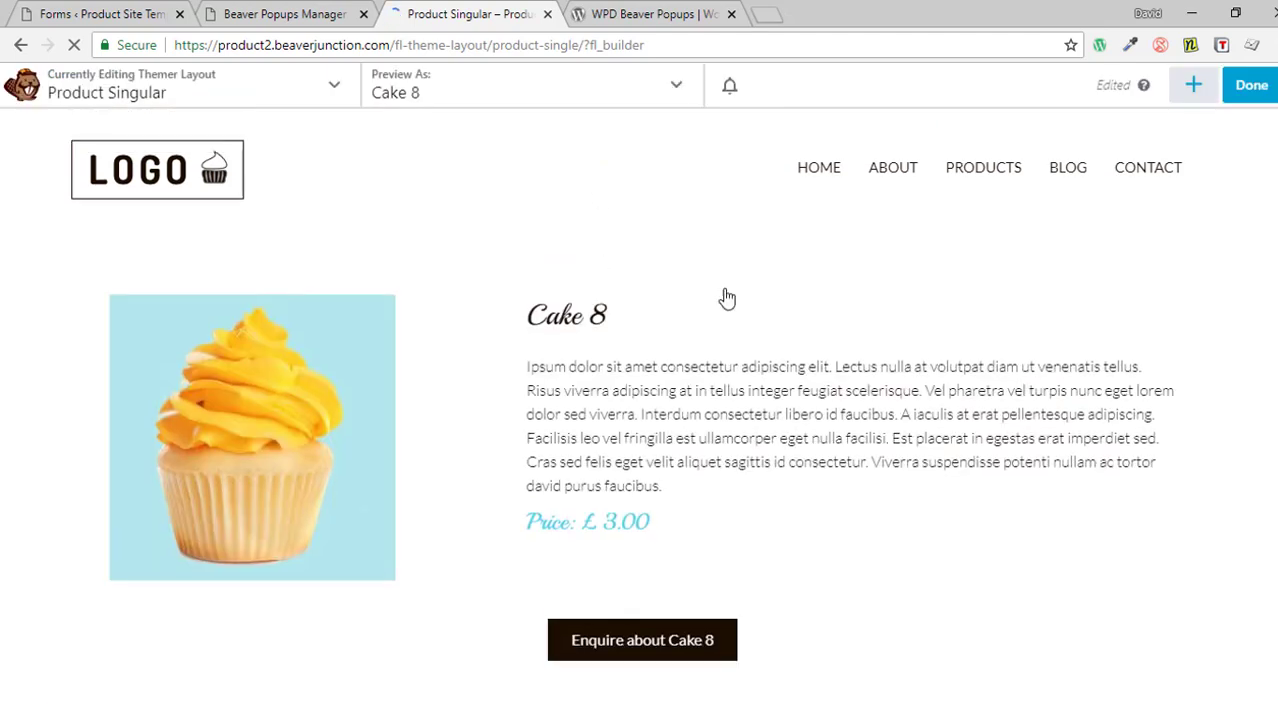
pyautogui.scroll(-2, 903, 378)
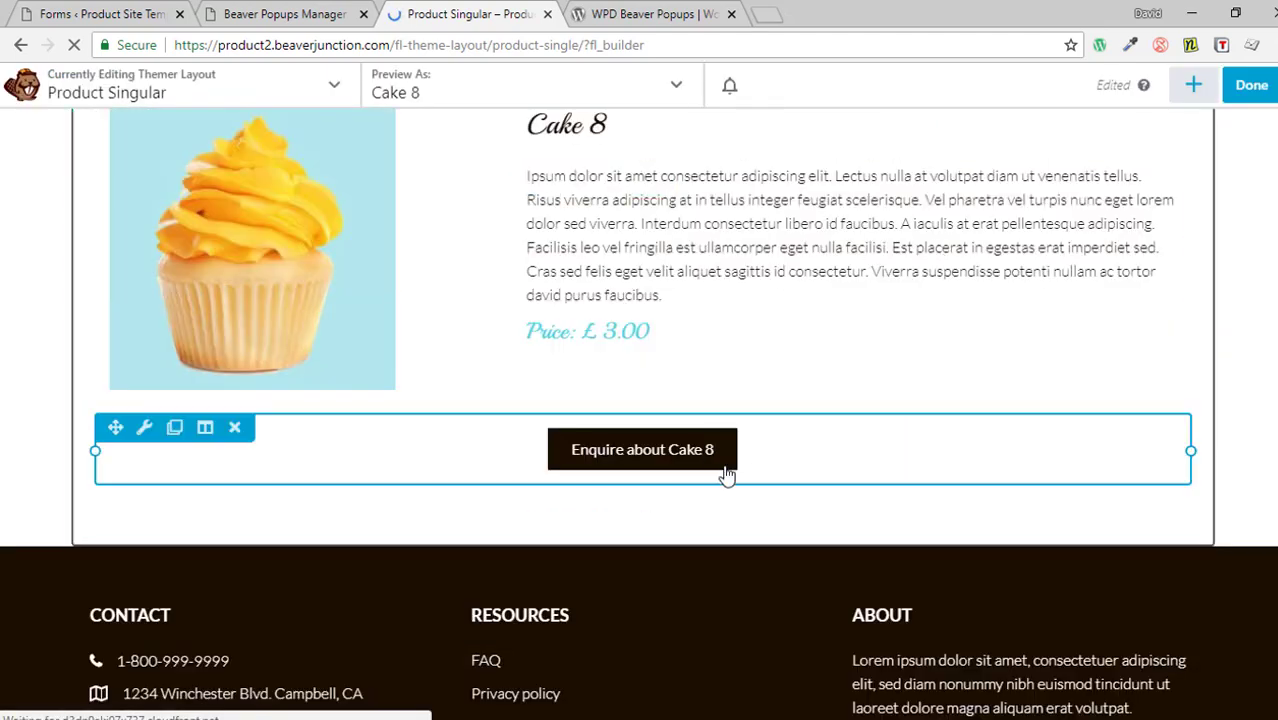
pyautogui.click(802, 460)
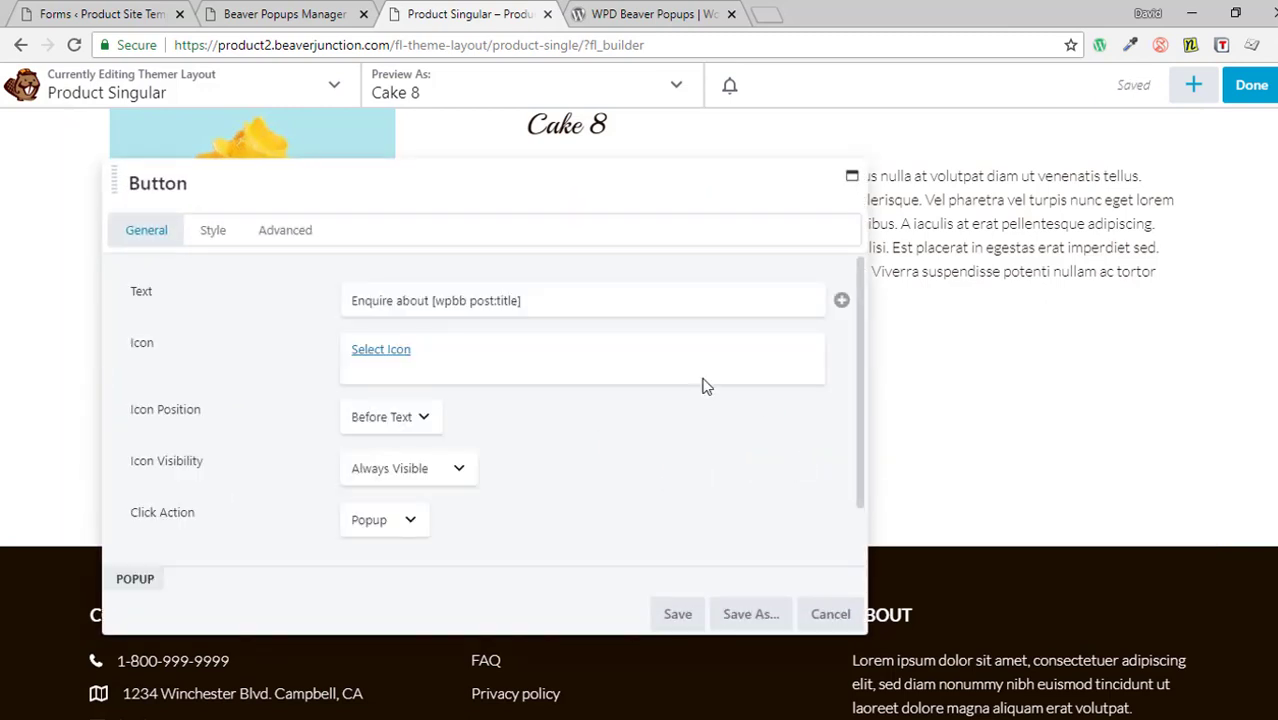
pyautogui.scroll(-1, 559, 473)
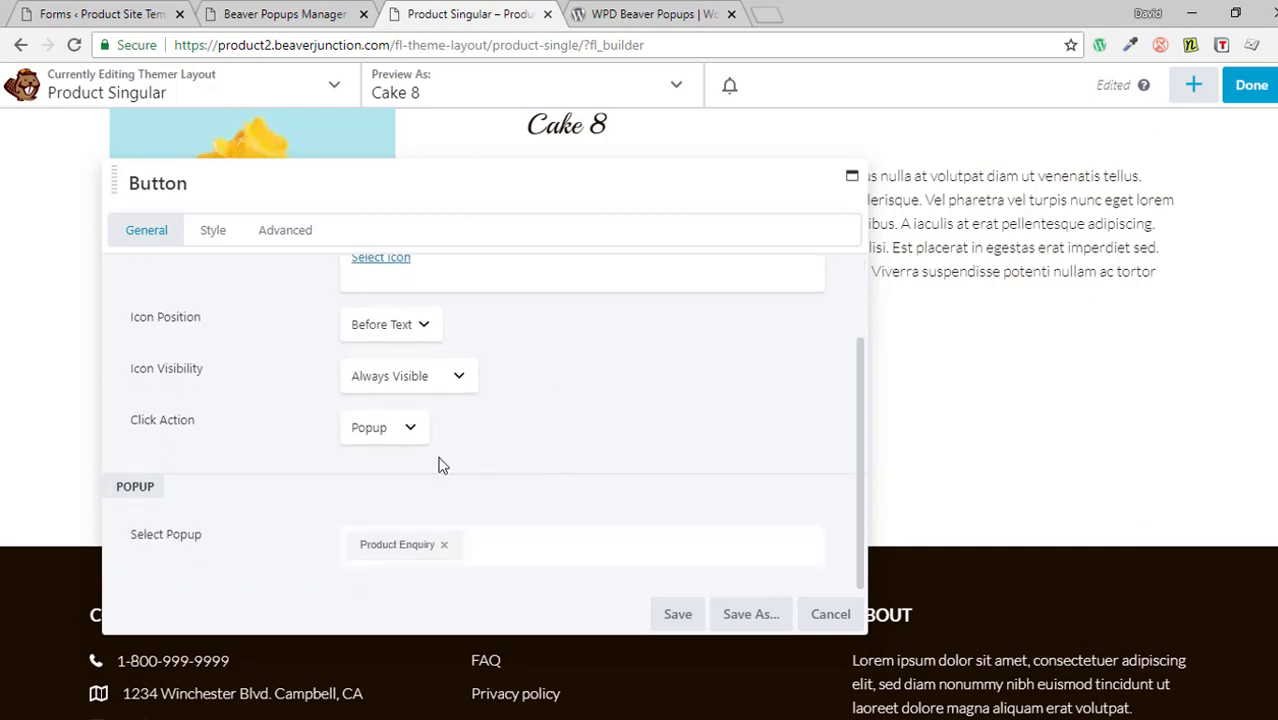
pyautogui.click(420, 430)
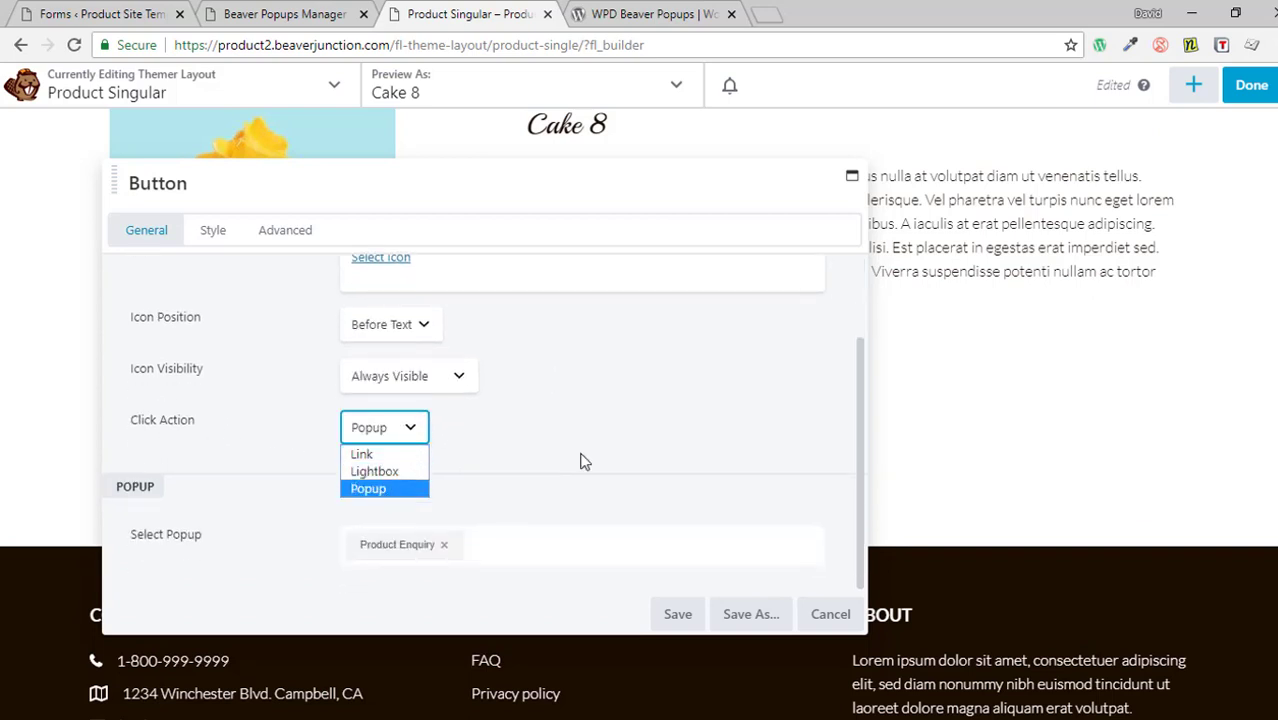
pyautogui.click(505, 497)
pyautogui.click(516, 552)
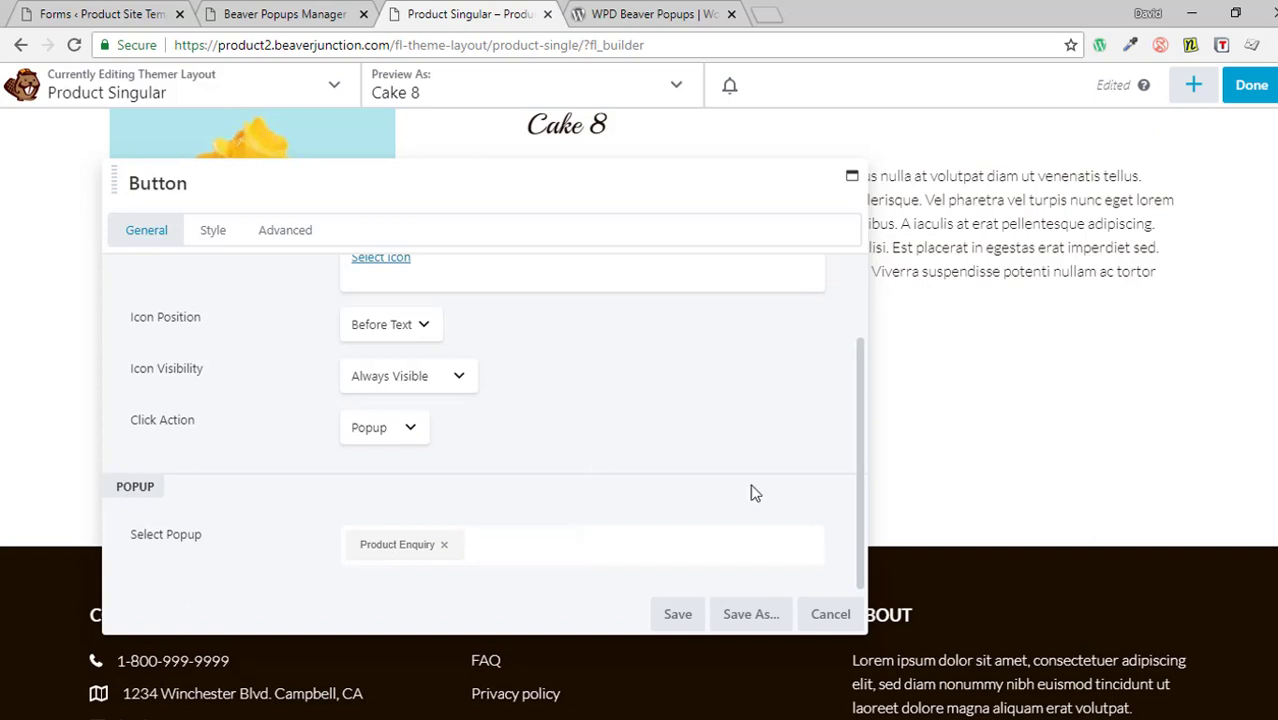
pyautogui.click(830, 615)
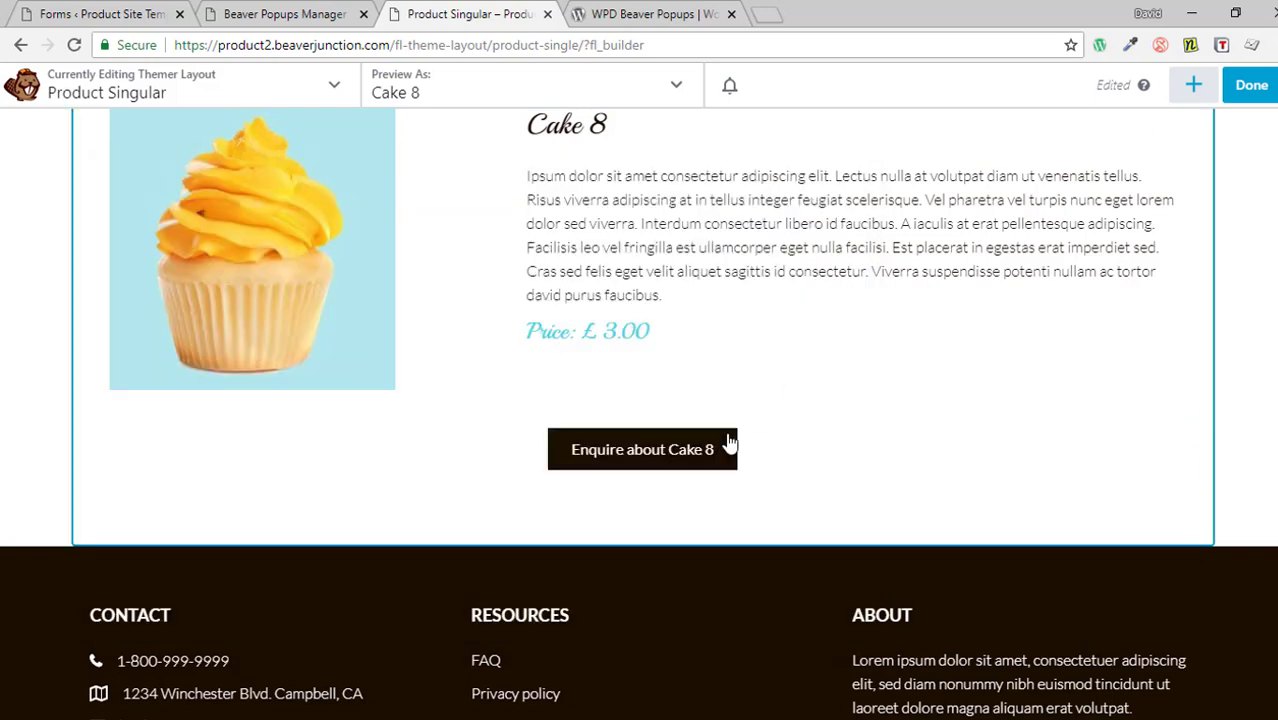
# Try inserting the Post Title field into the enquiry button's text, remove the duplicate tag, and cancel the button settings.
pyautogui.moveTo(705, 452)
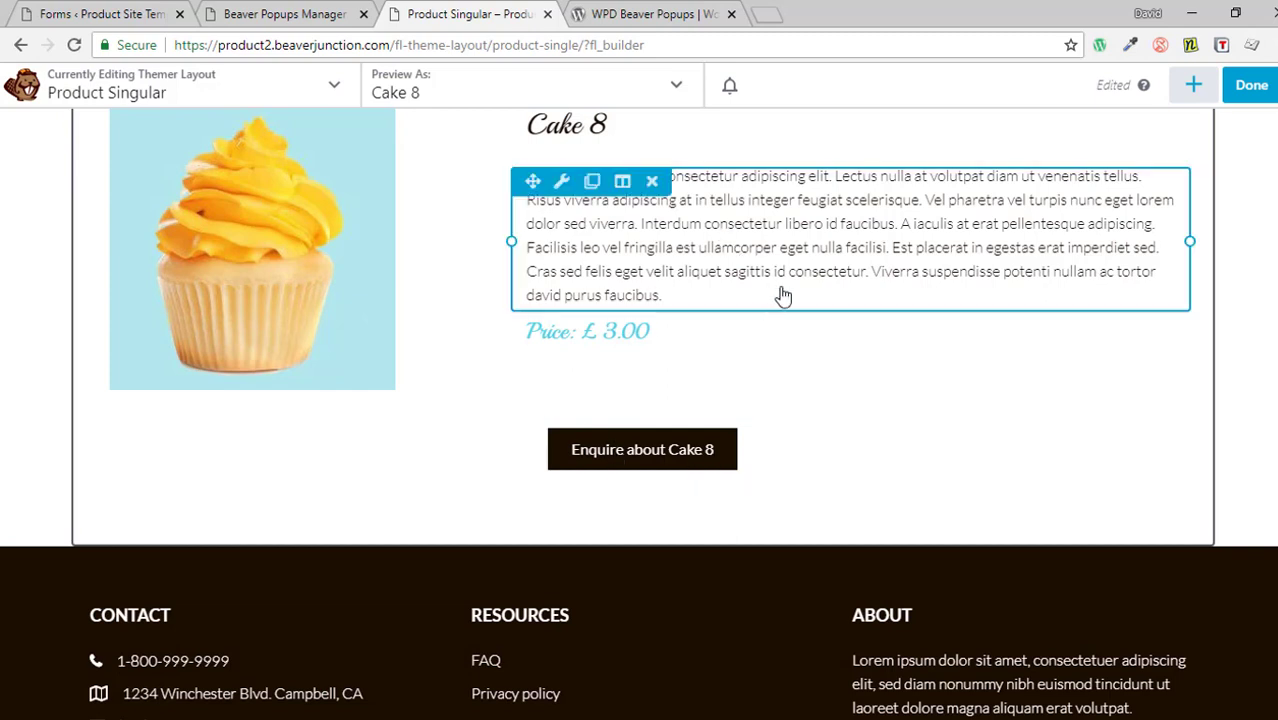
pyautogui.scroll(2, 653, 416)
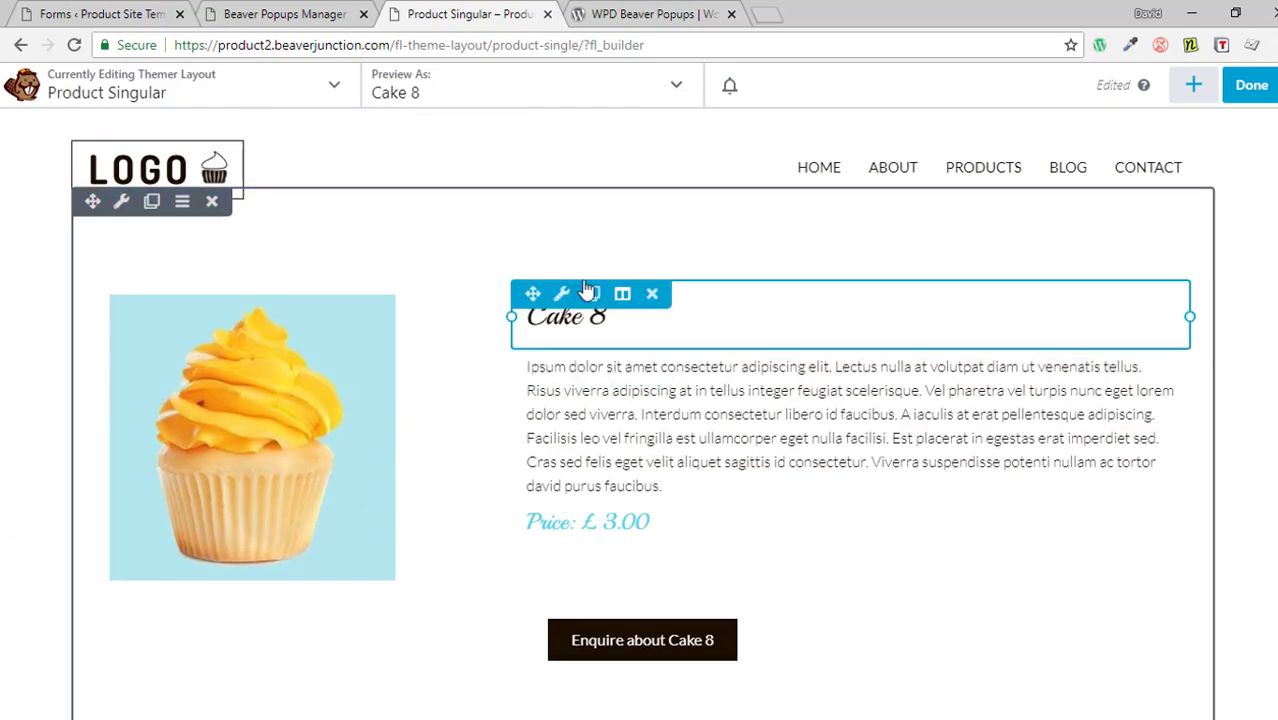
pyautogui.click(702, 648)
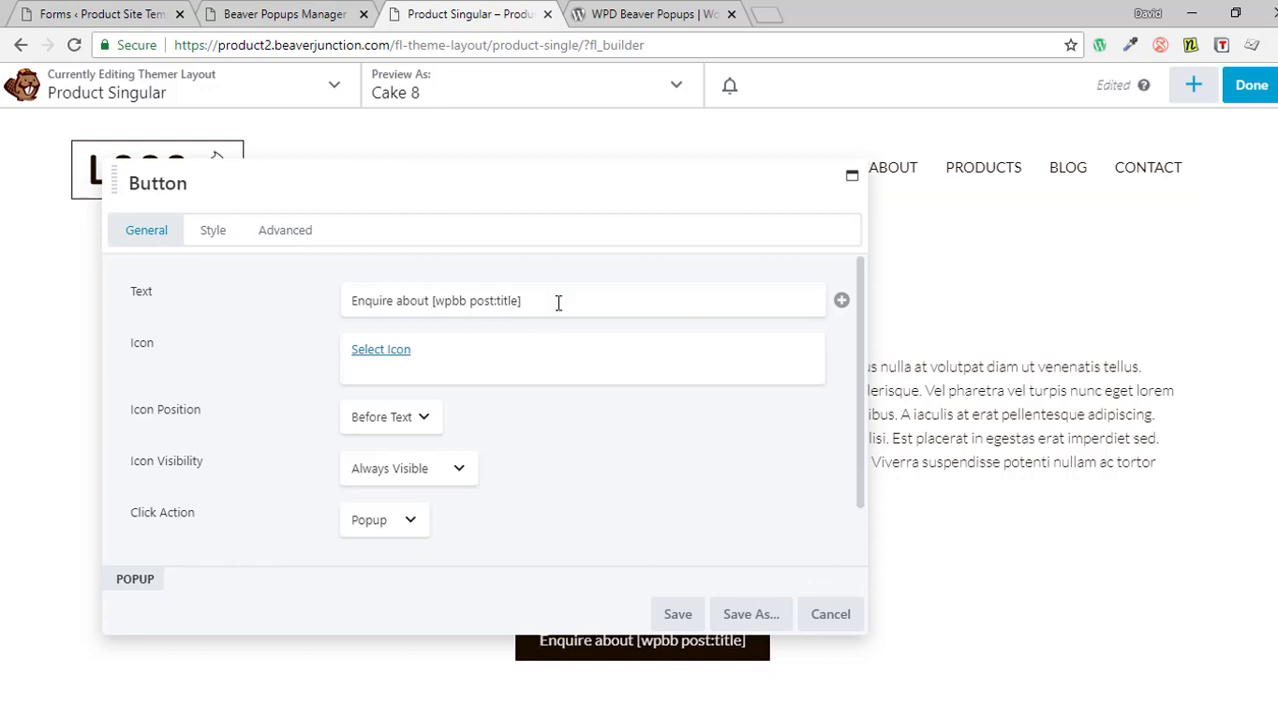
pyautogui.moveTo(353, 301); pyautogui.dragTo(531, 300)
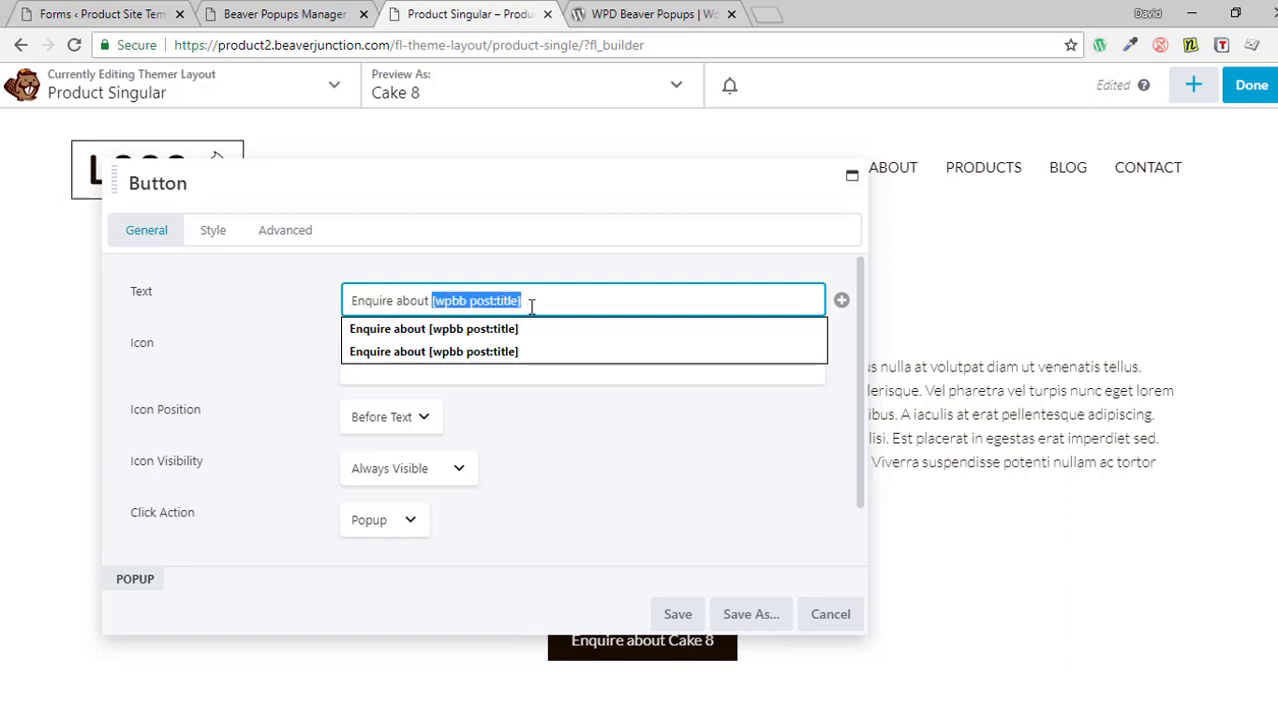
pyautogui.click(841, 302)
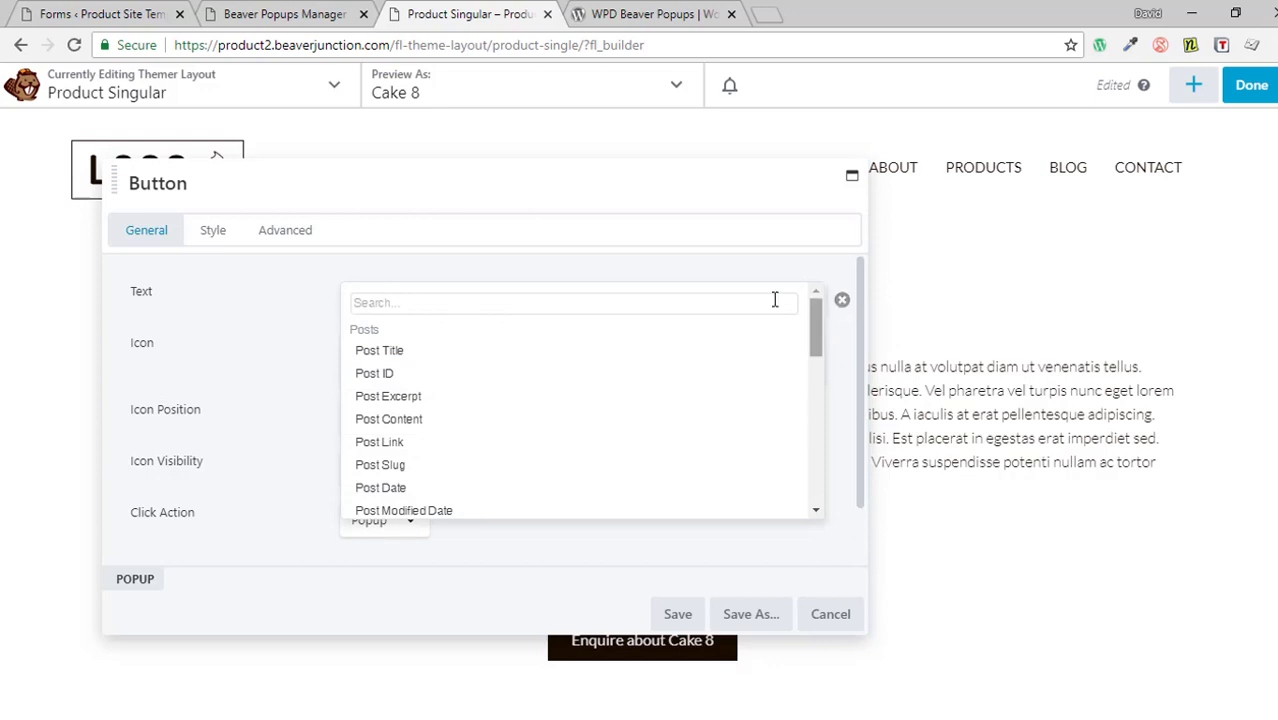
pyautogui.moveTo(391, 360)
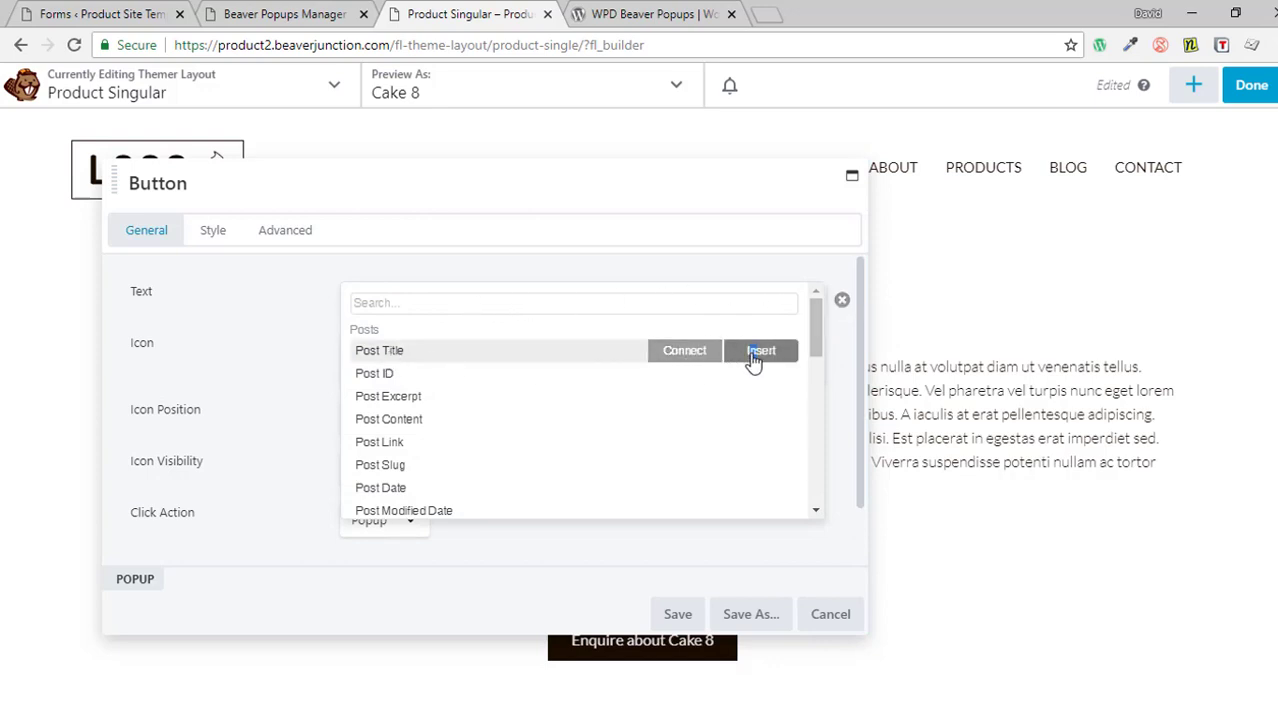
pyautogui.click(758, 352)
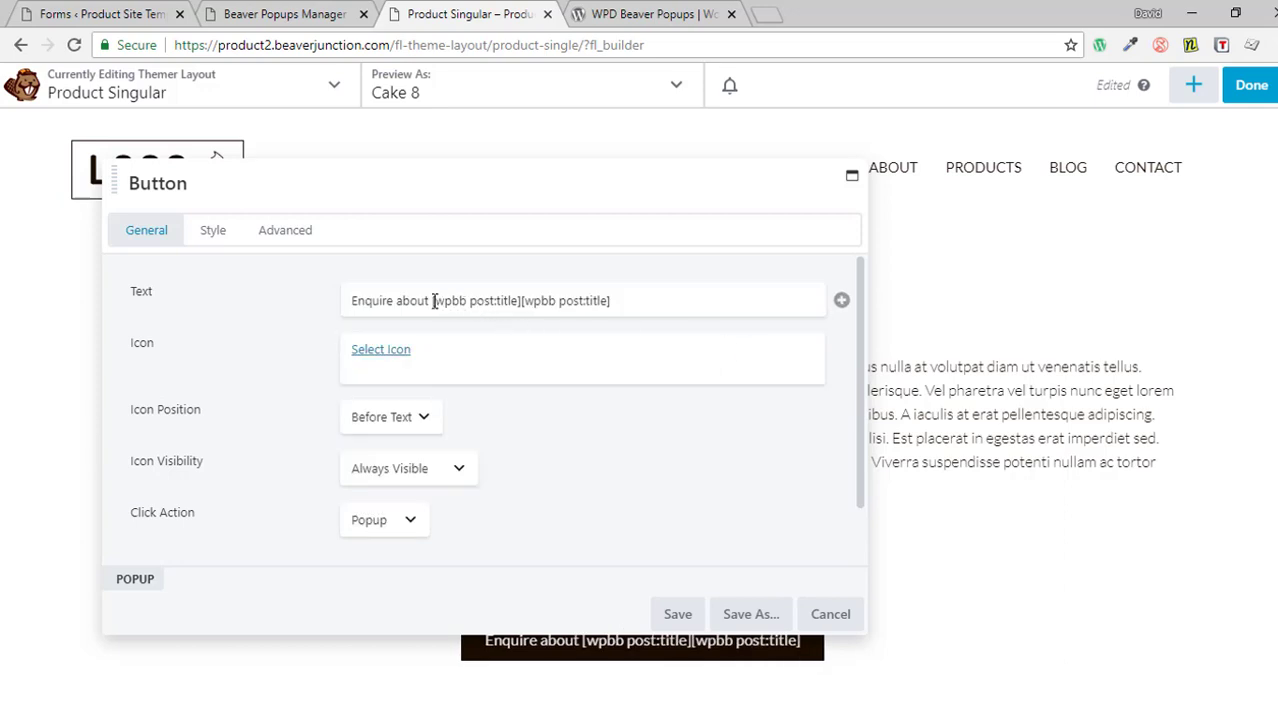
pyautogui.moveTo(610, 301); pyautogui.dragTo(523, 300)
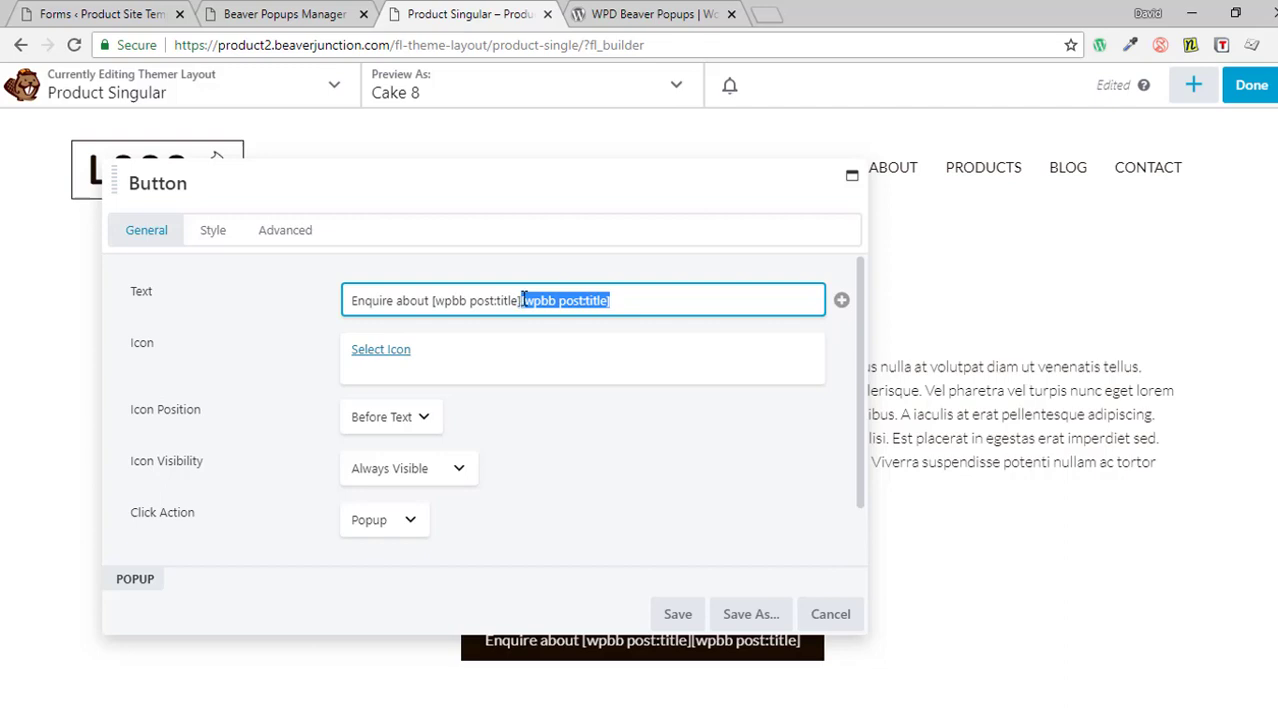
pyautogui.press('BackSpace')
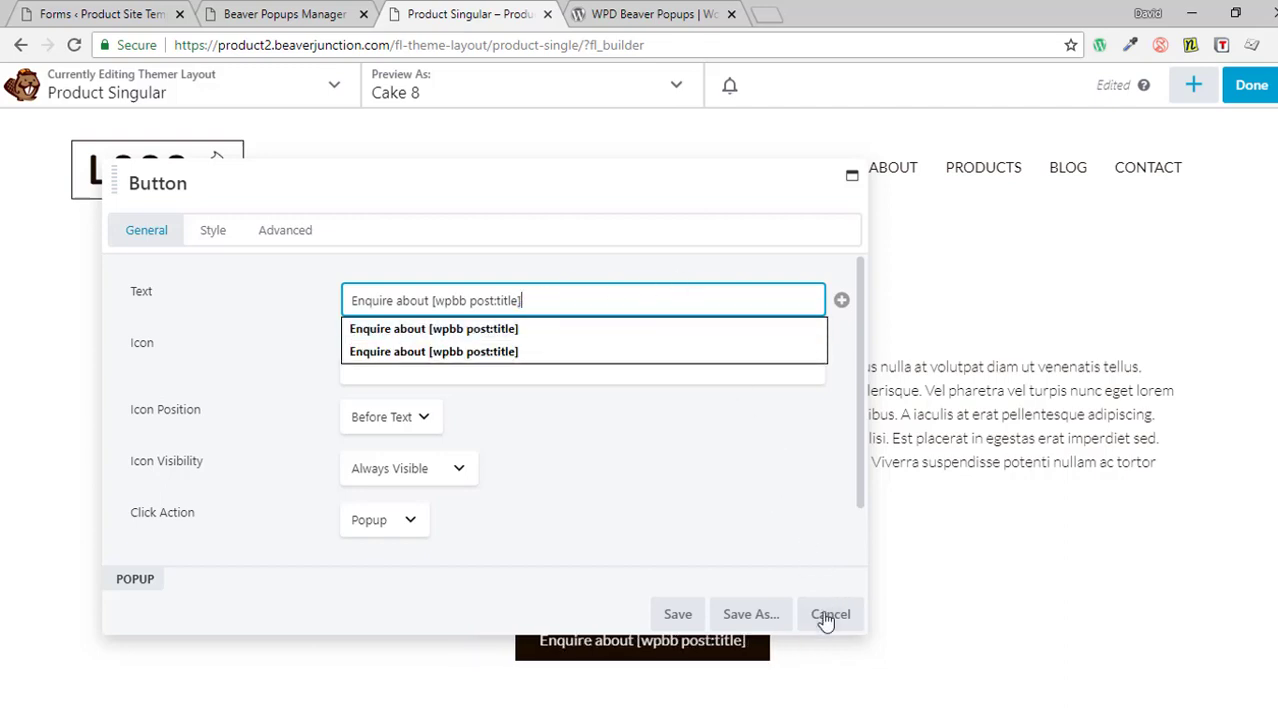
pyautogui.click(826, 616)
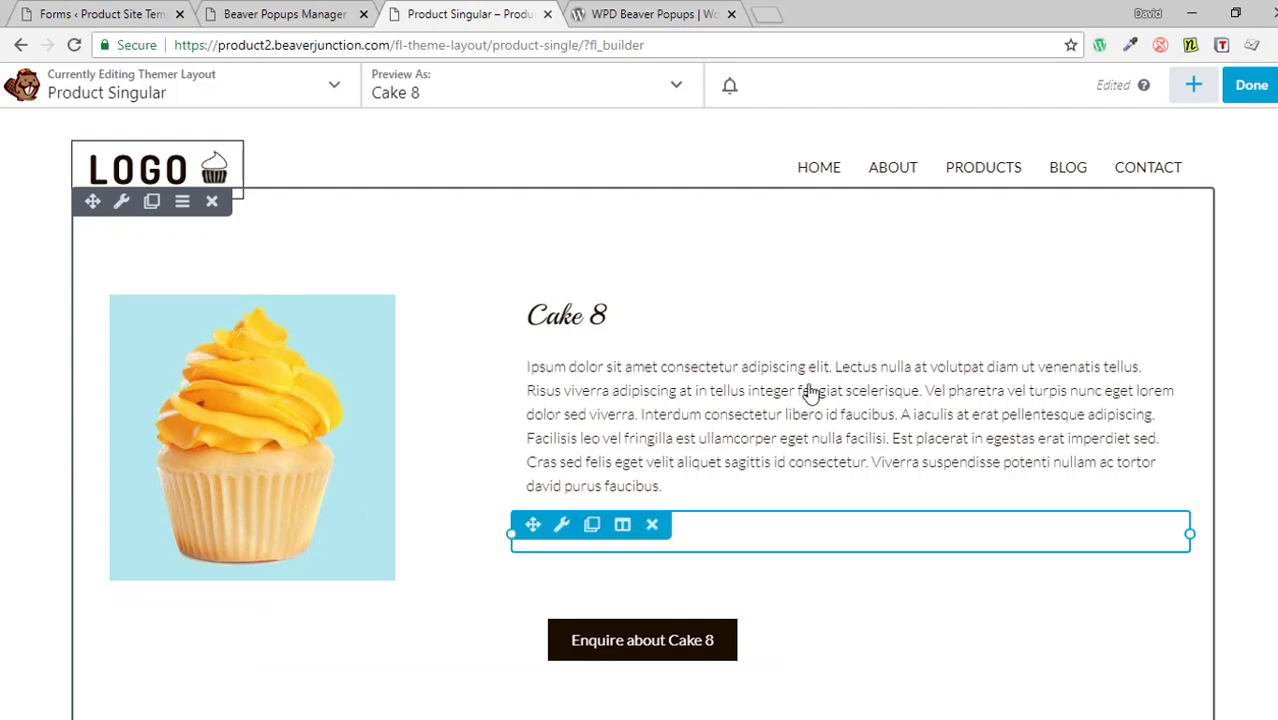
# Check the field connection of the product title heading, cancel its settings, and finish editing the Product Singular layout.
pyautogui.click(670, 313)
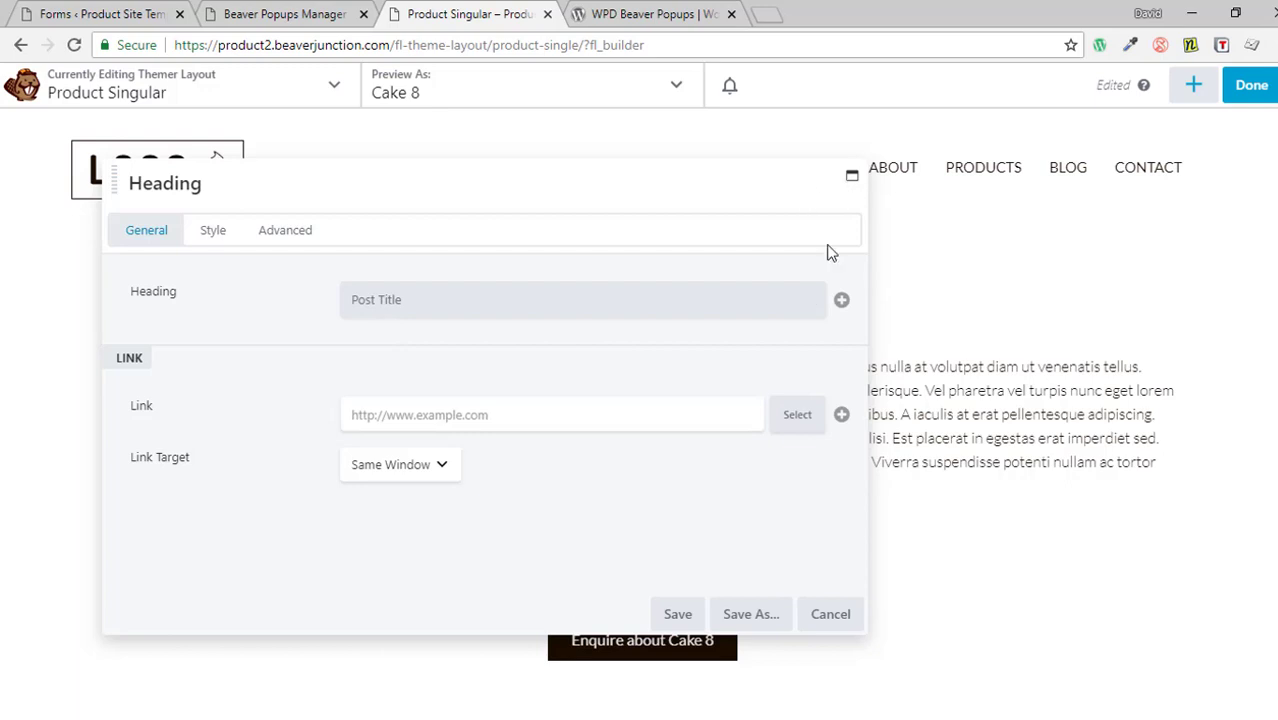
pyautogui.click(832, 614)
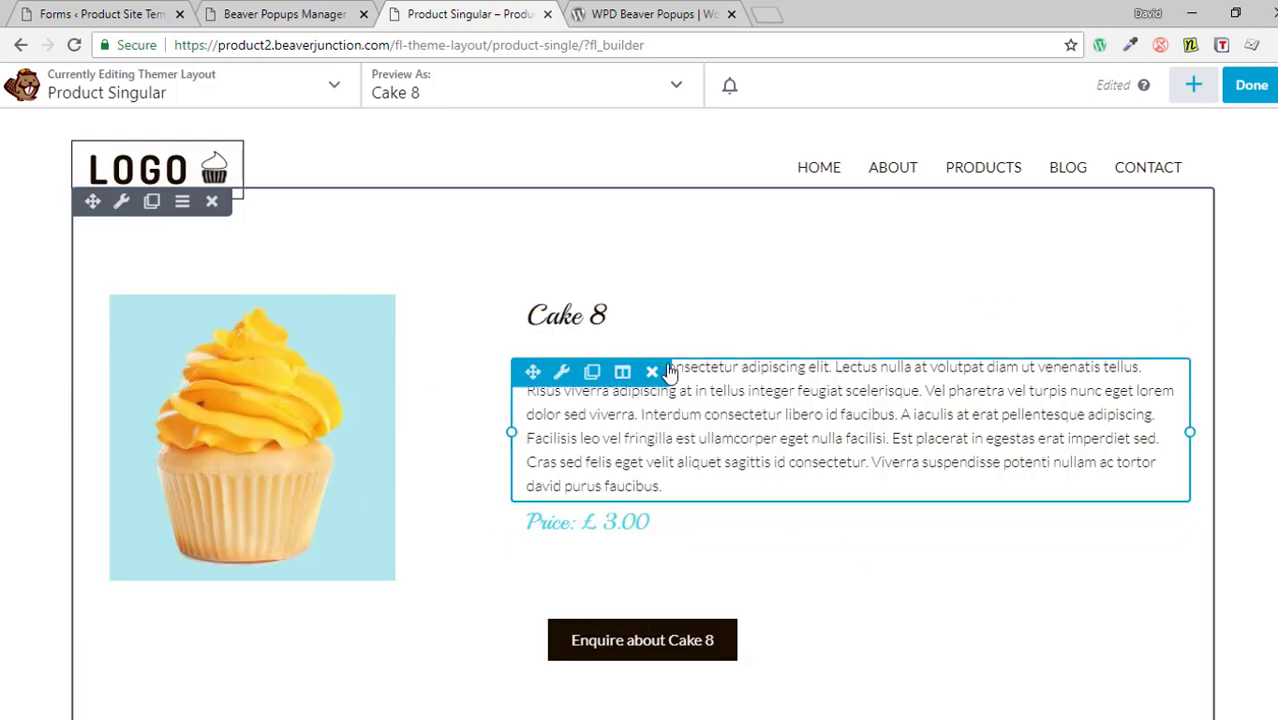
pyautogui.click(1254, 88)
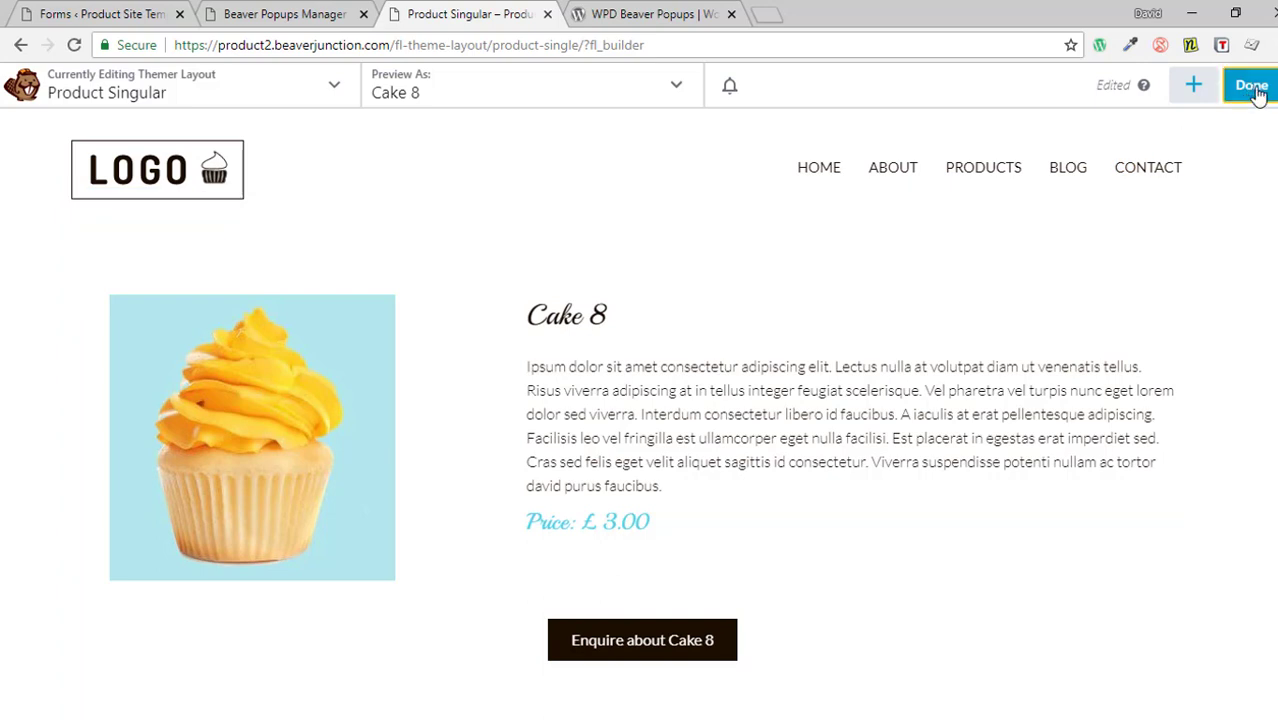
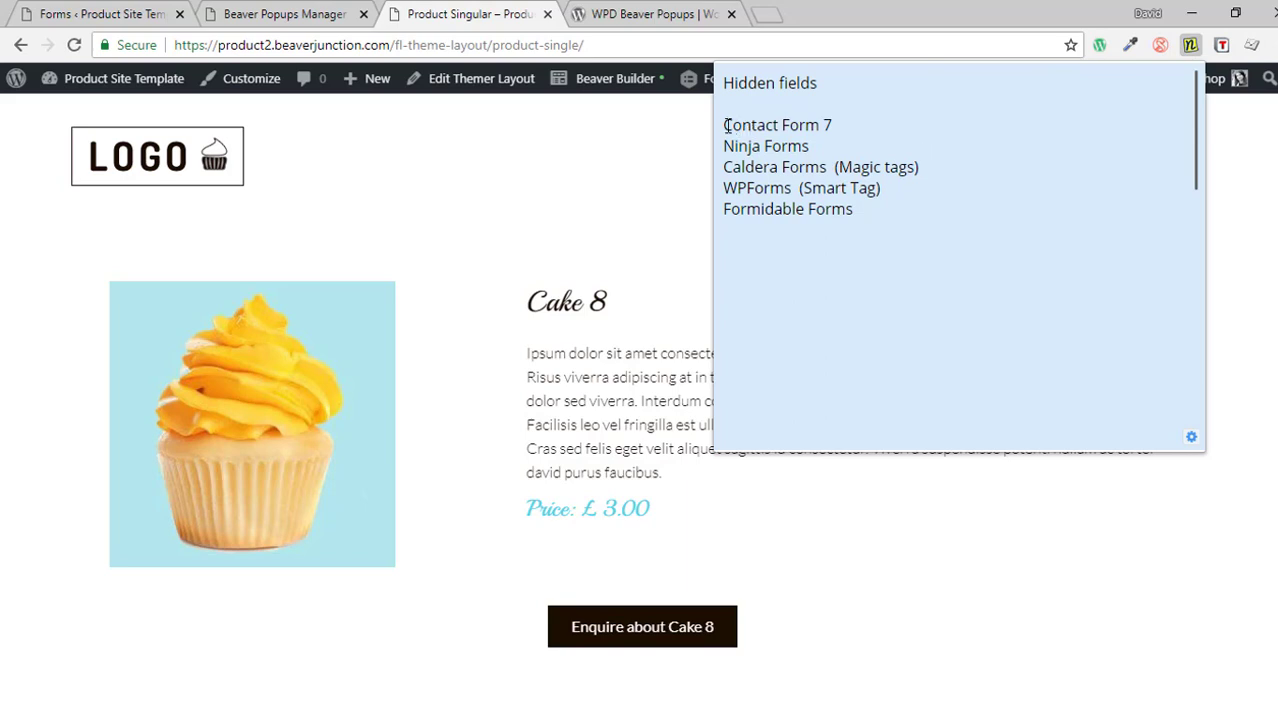
# Review the Hidden fields note listing the form plugins, including the Magic tags and Smart Tag remarks, highlighting entries along the way.
pyautogui.moveTo(725, 125); pyautogui.dragTo(894, 131)
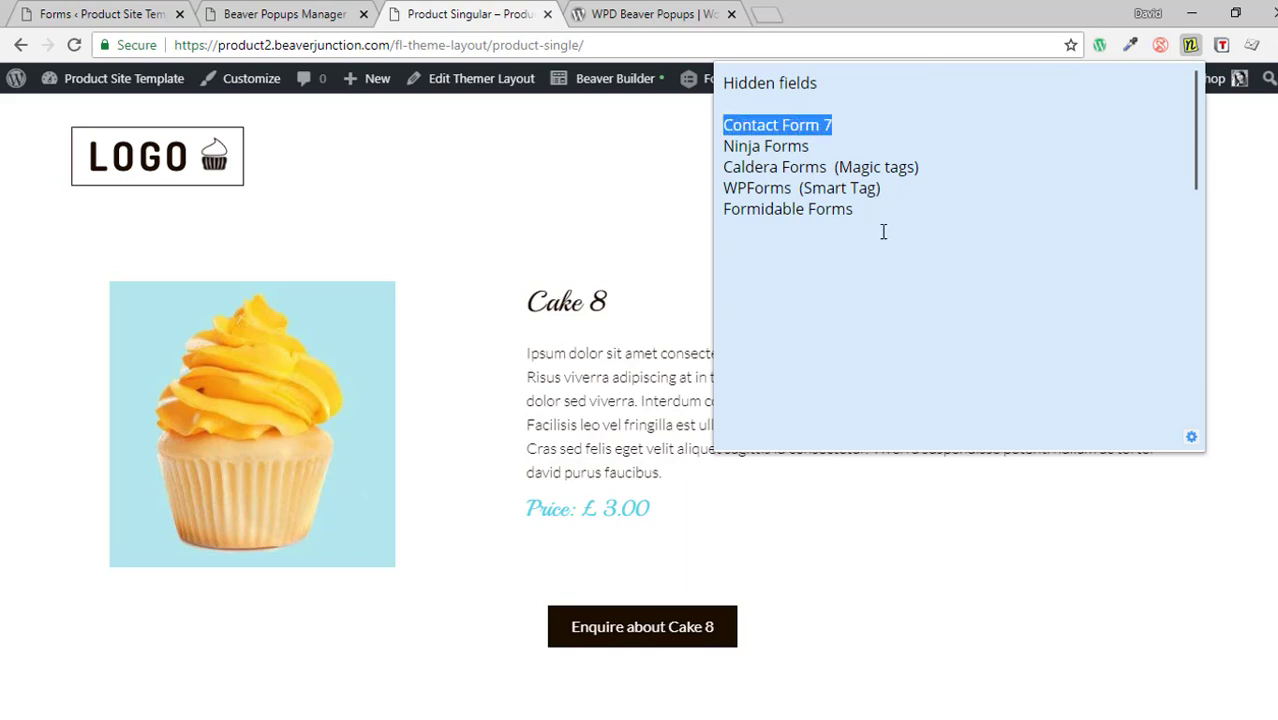
pyautogui.moveTo(857, 212); pyautogui.dragTo(732, 160)
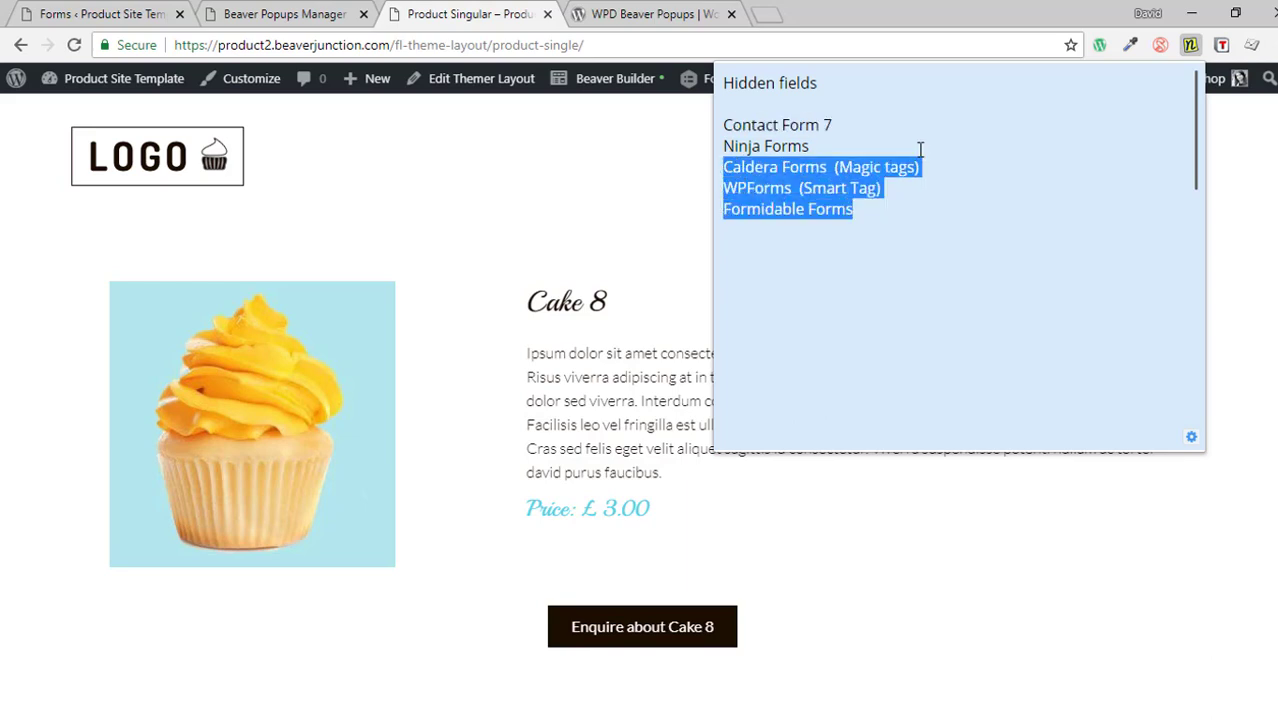
pyautogui.click(845, 125)
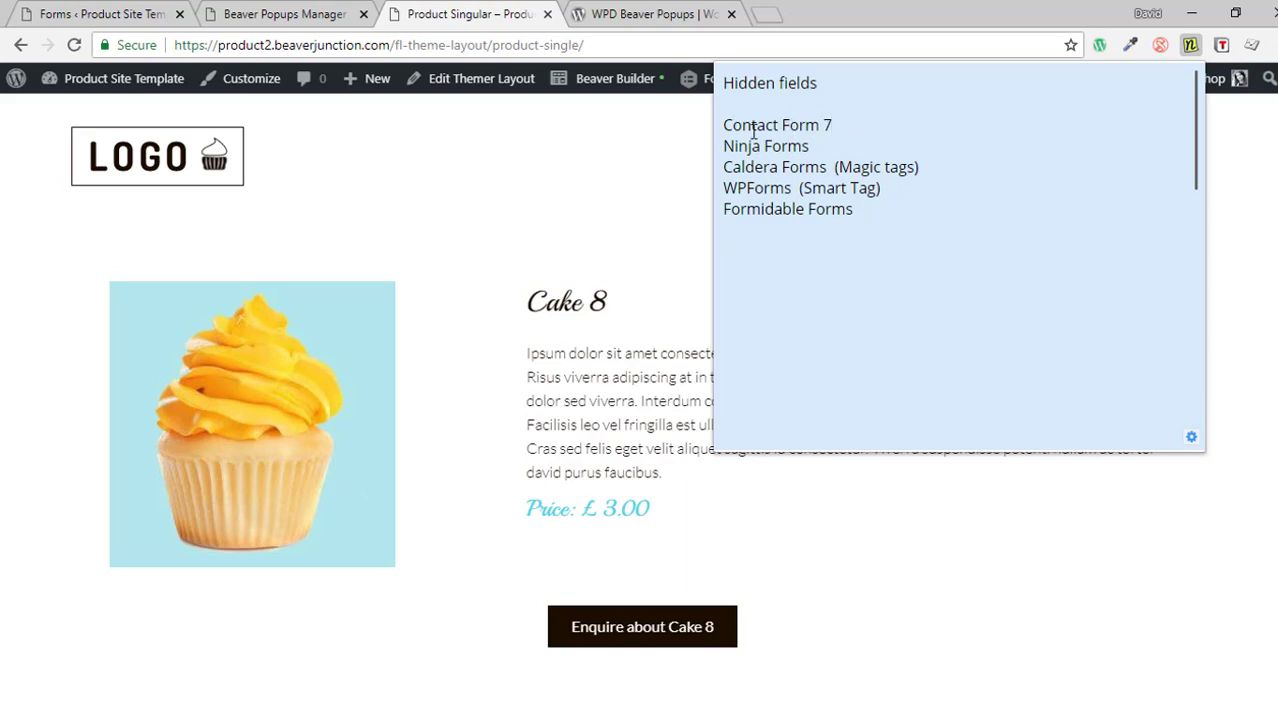
pyautogui.moveTo(833, 127); pyautogui.dragTo(723, 167)
pyautogui.click(824, 129)
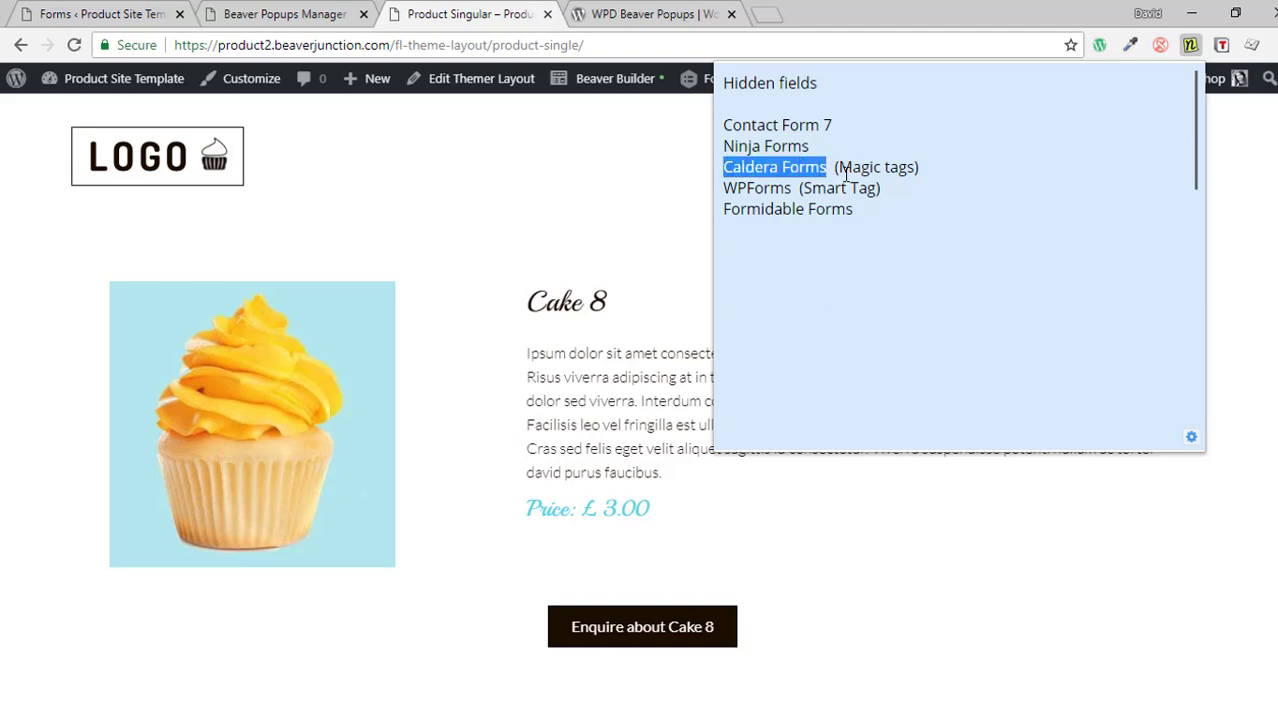
pyautogui.moveTo(850, 167); pyautogui.dragTo(910, 168)
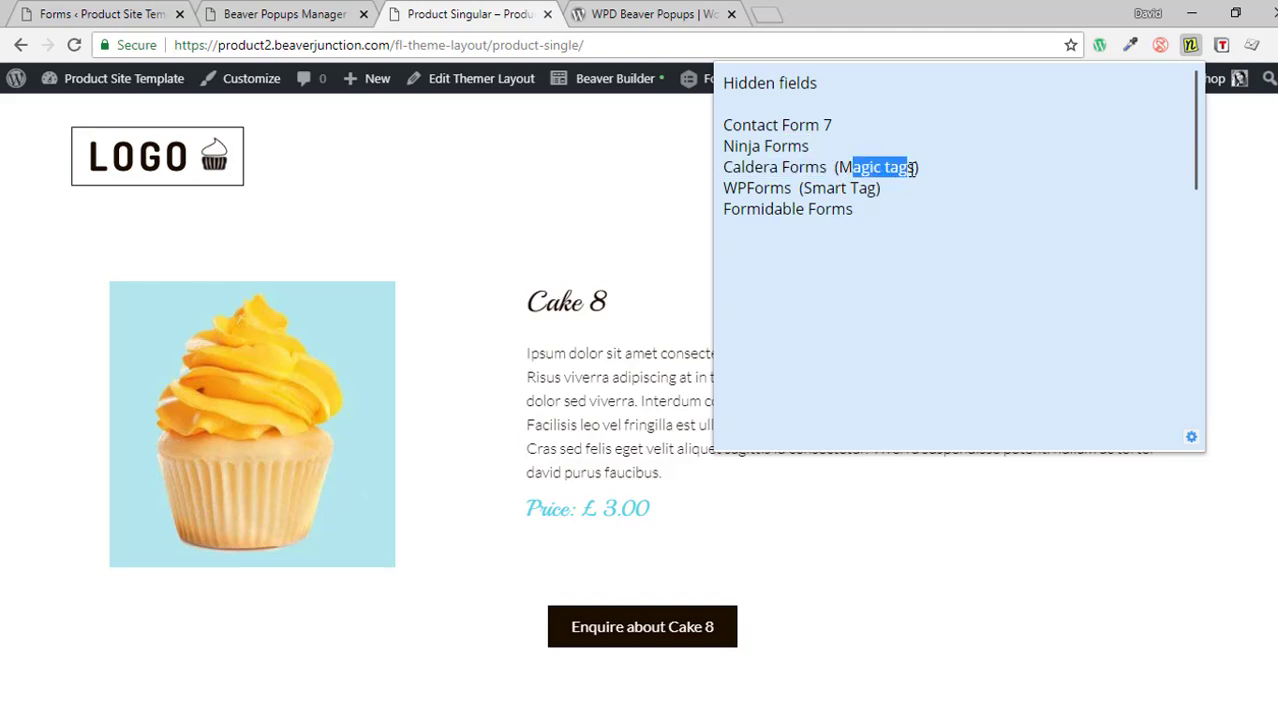
pyautogui.click(918, 167)
pyautogui.click(836, 167)
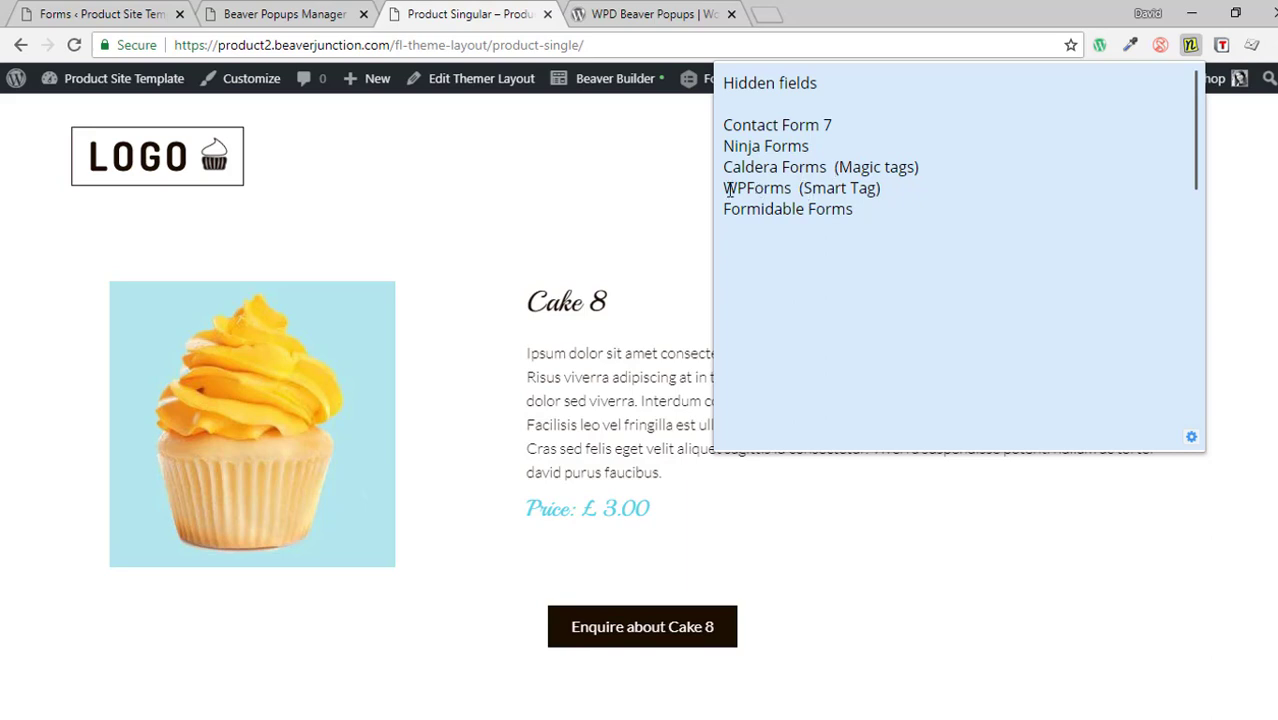
pyautogui.moveTo(746, 188); pyautogui.dragTo(797, 188)
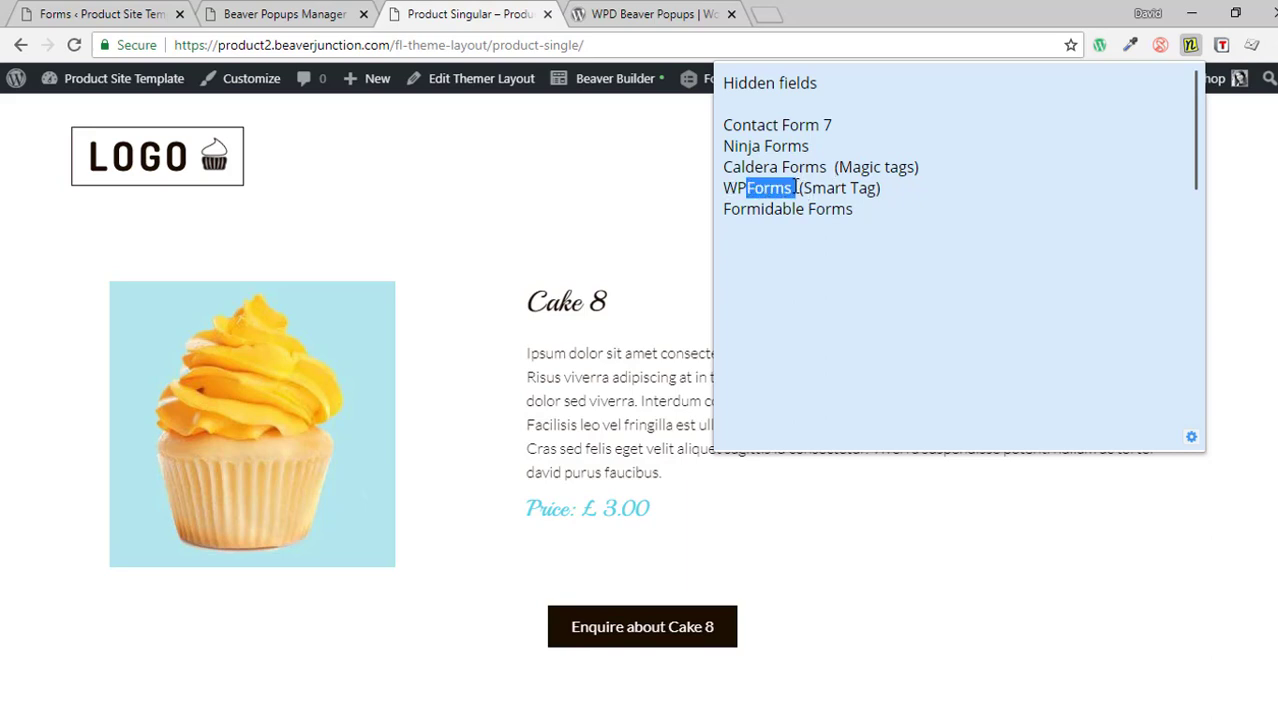
pyautogui.click(811, 188)
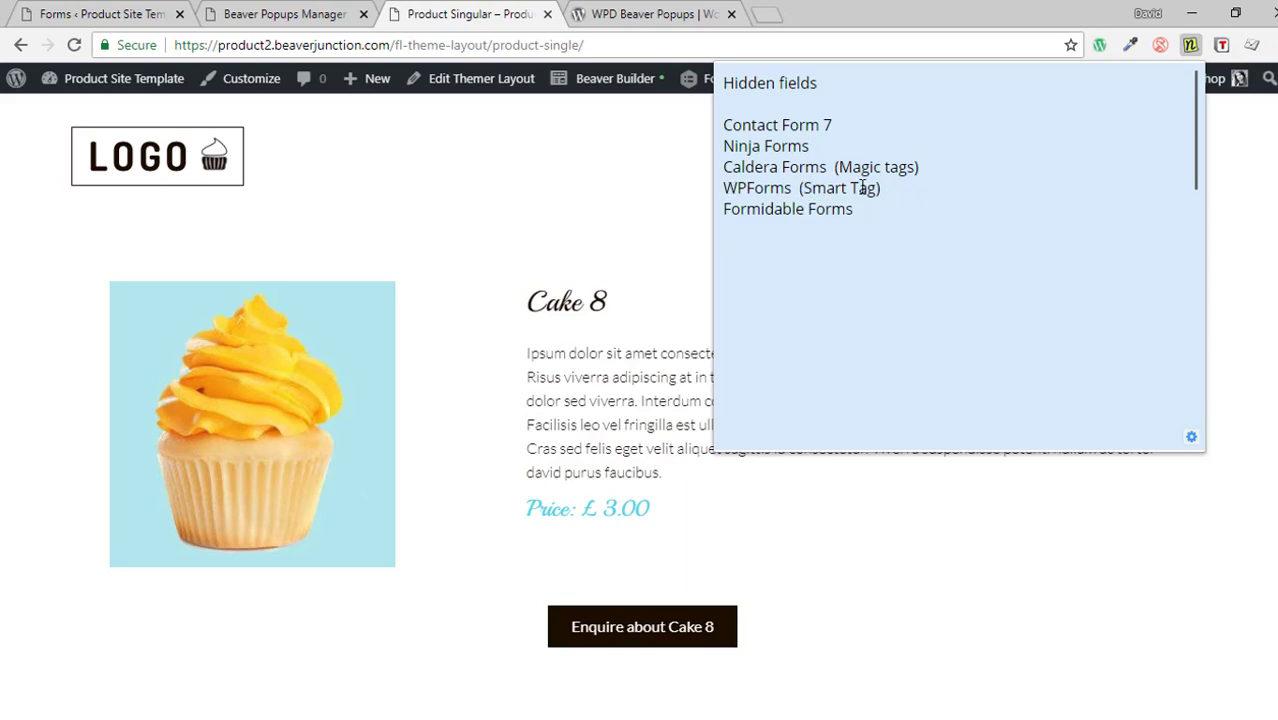
pyautogui.moveTo(882, 188); pyautogui.dragTo(727, 182)
pyautogui.click(844, 220)
pyautogui.moveTo(852, 211); pyautogui.dragTo(727, 206)
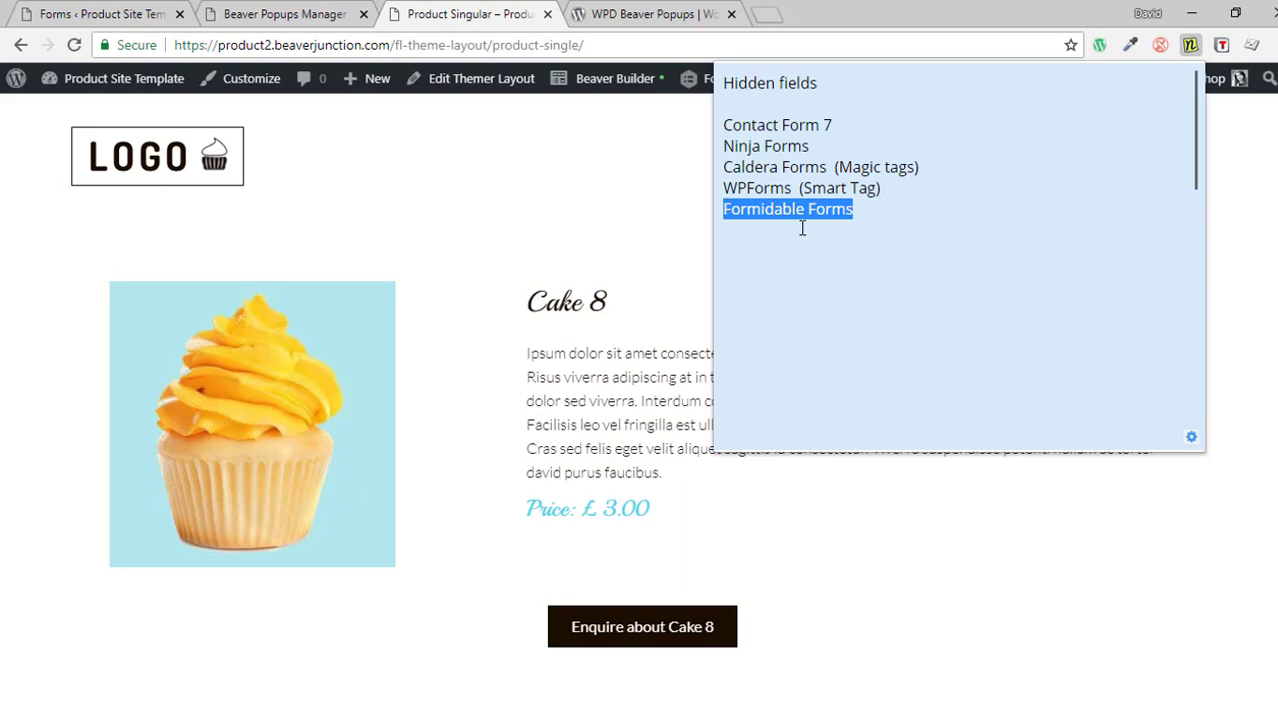
# Close the Hidden fields note and review the general and advanced settings of the hidden field in the Product Enquiry form.
pyautogui.click(866, 254)
pyautogui.click(623, 183)
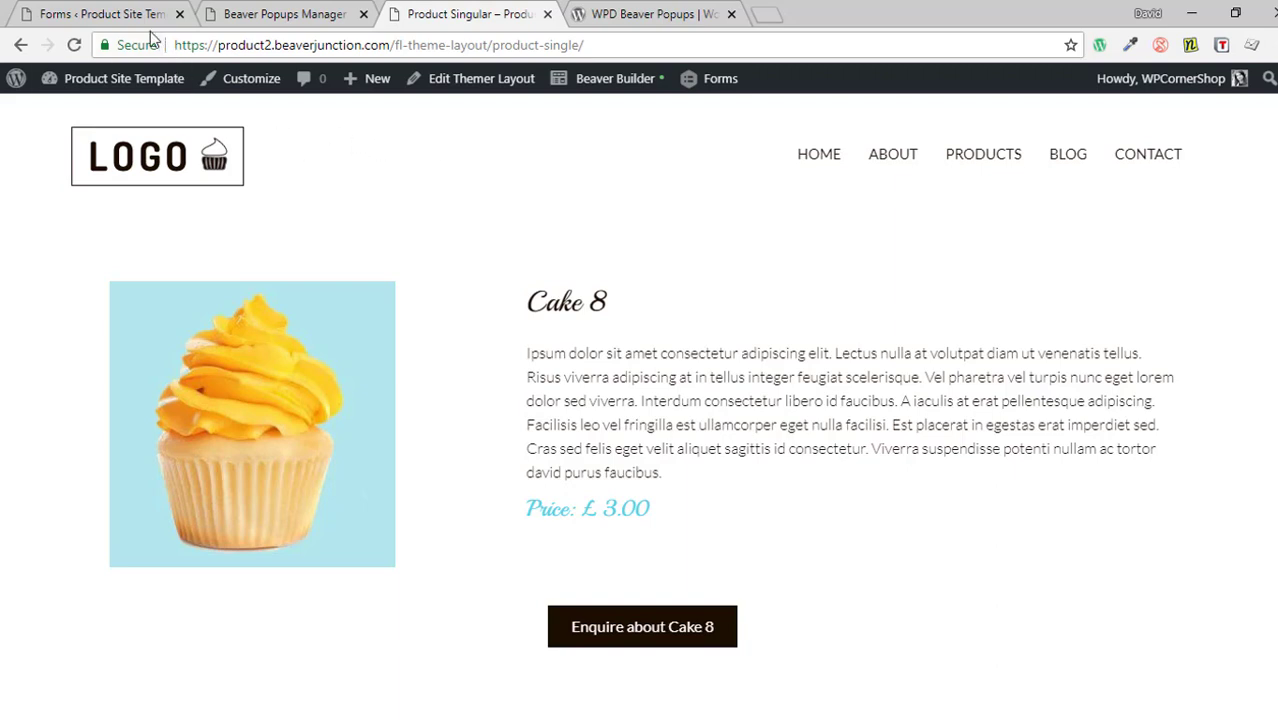
pyautogui.click(120, 14)
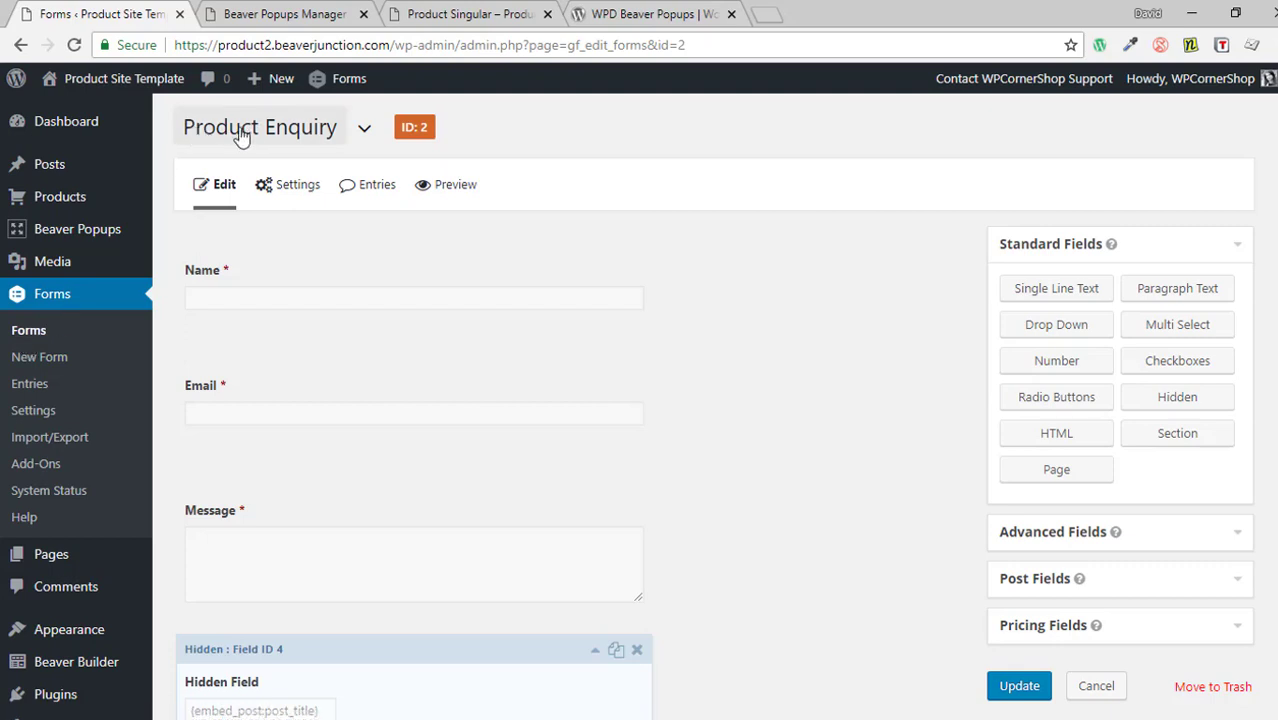
pyautogui.scroll(-3, 915, 278)
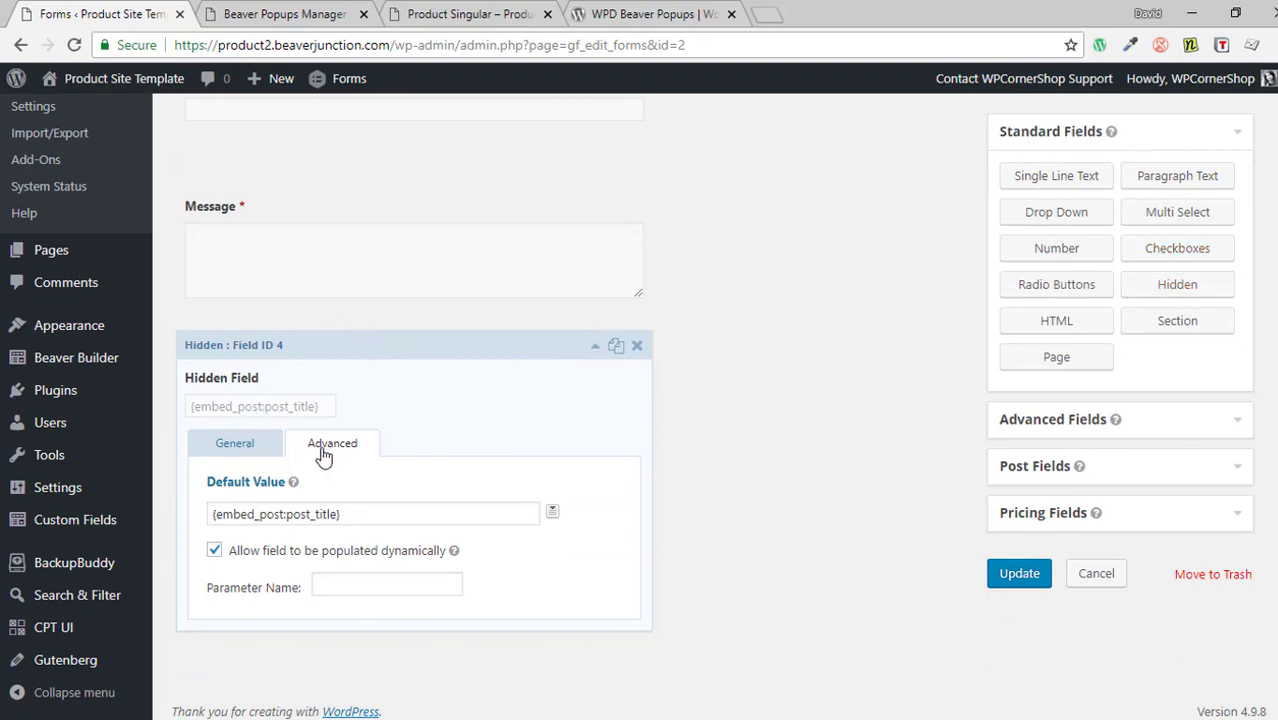
pyautogui.click(226, 449)
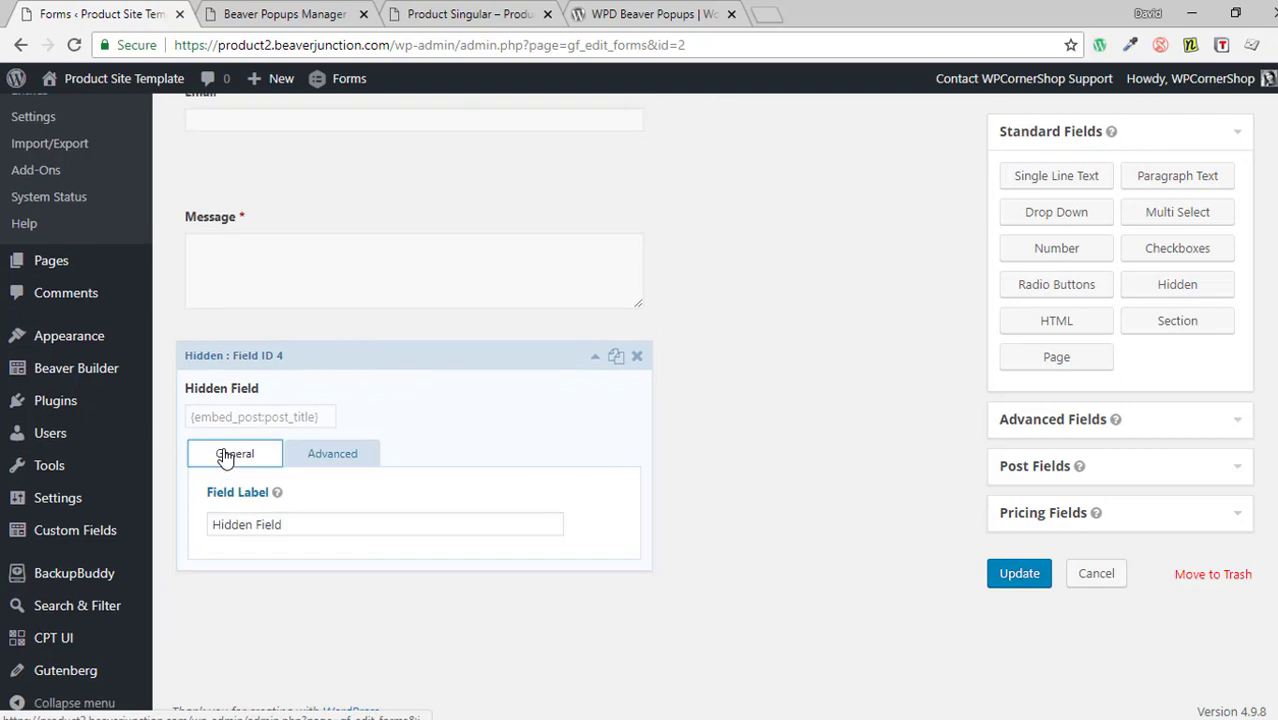
pyautogui.click(329, 459)
# Browse the merge tags offered for the hidden field's default value, including Embed Post/Page Title, and close the list without choosing one.
pyautogui.click(552, 511)
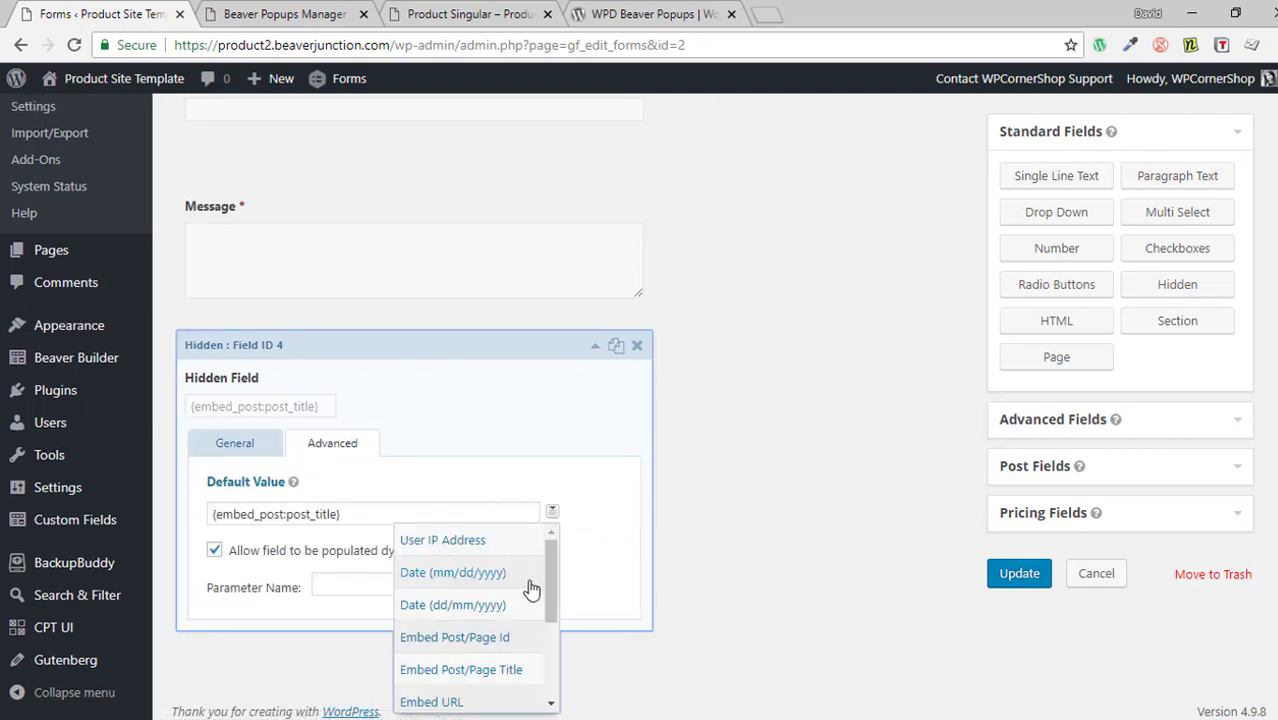
pyautogui.moveTo(550, 590); pyautogui.dragTo(548, 622)
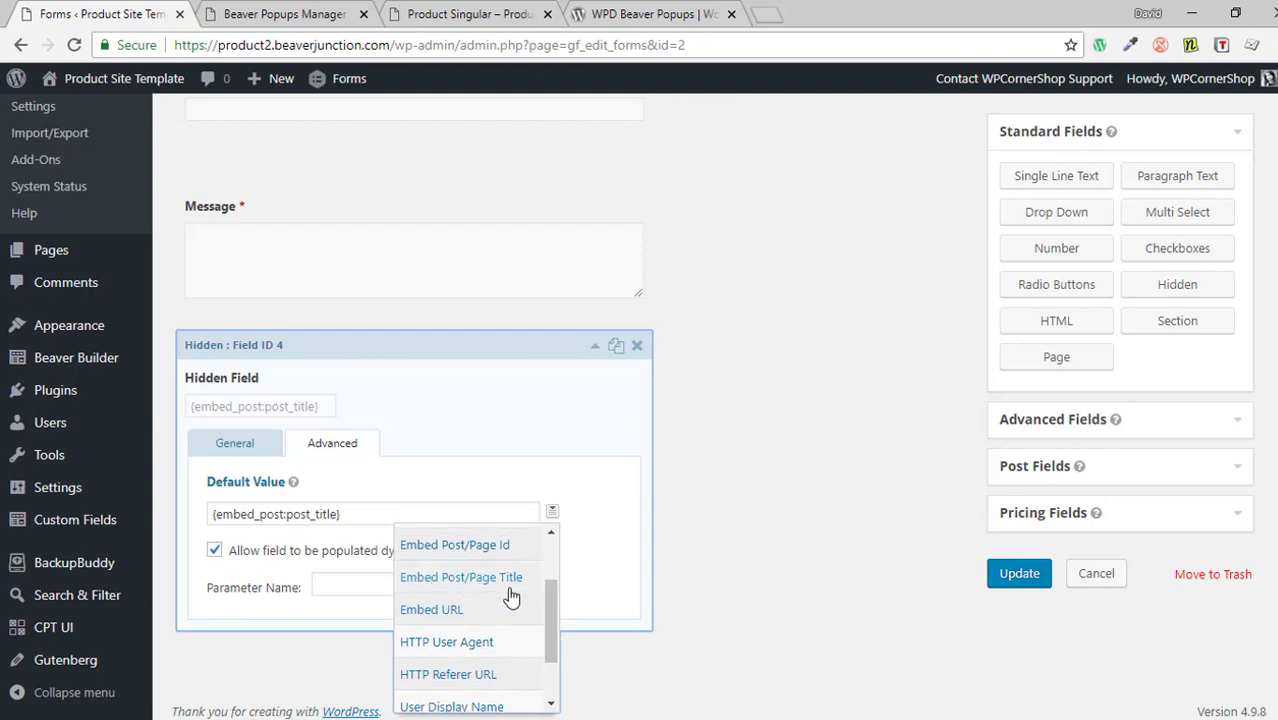
pyautogui.click(786, 449)
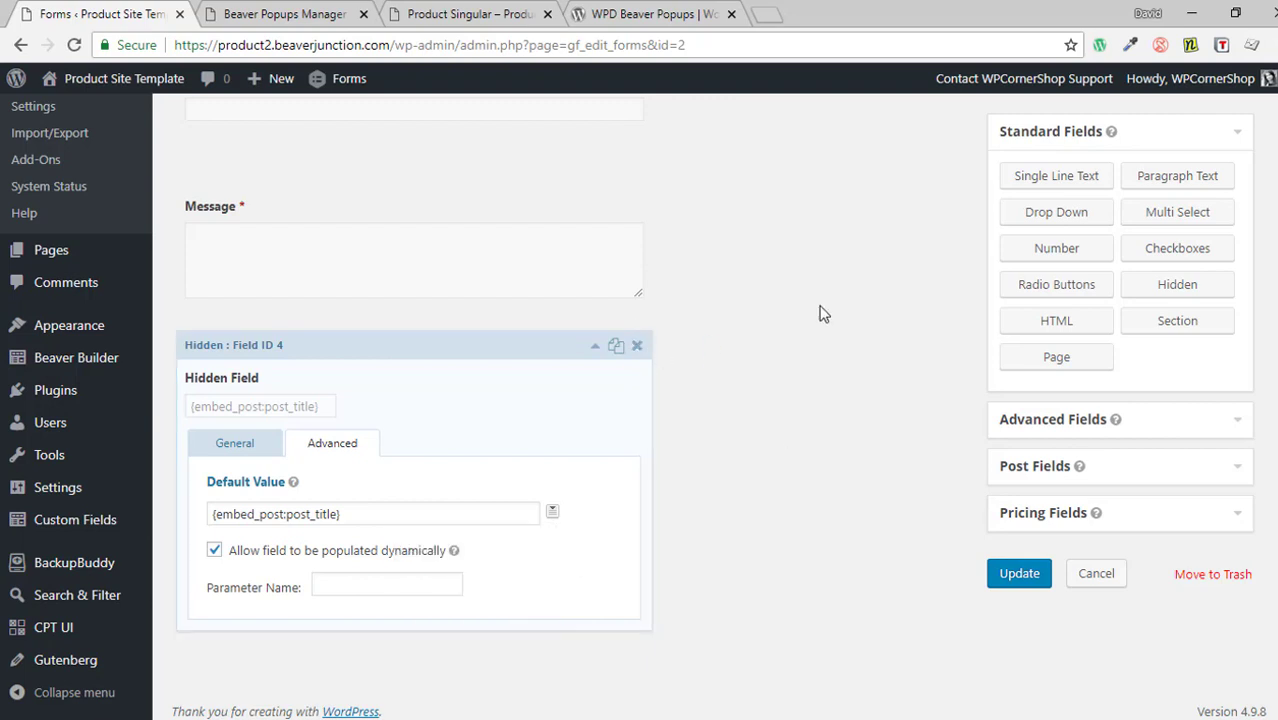
pyautogui.click(554, 513)
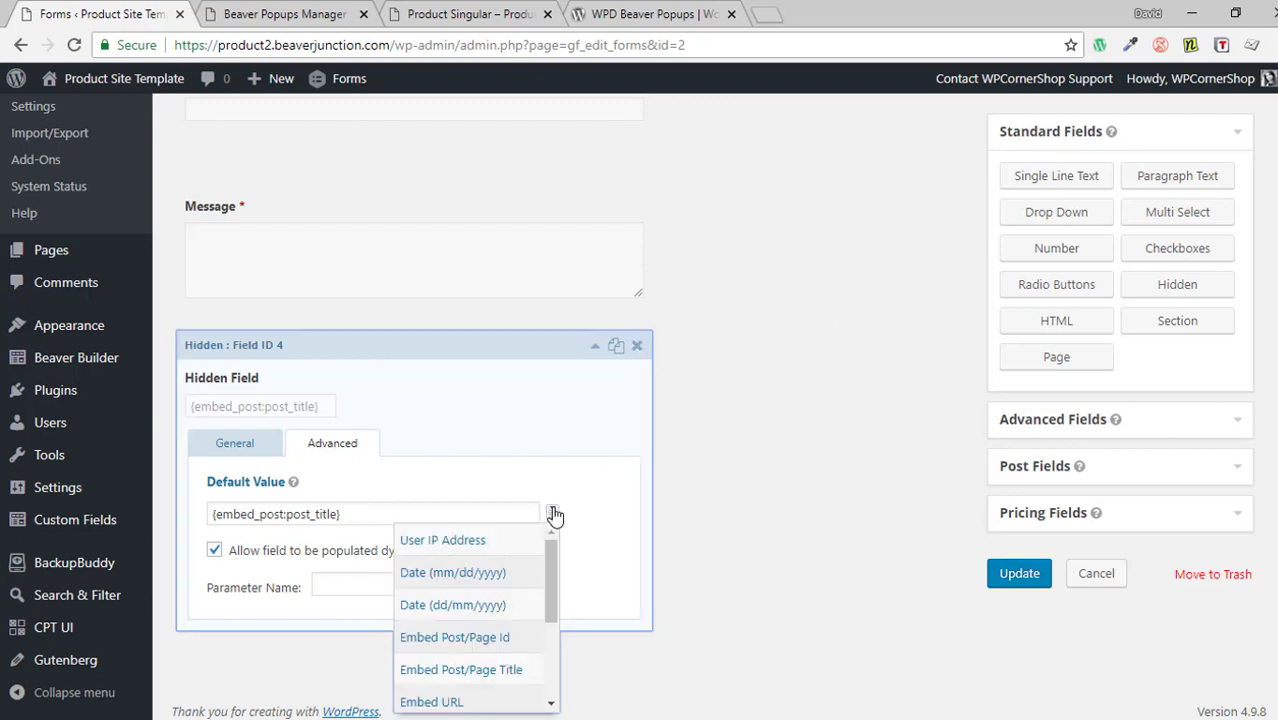
pyautogui.moveTo(552, 576); pyautogui.dragTo(548, 633)
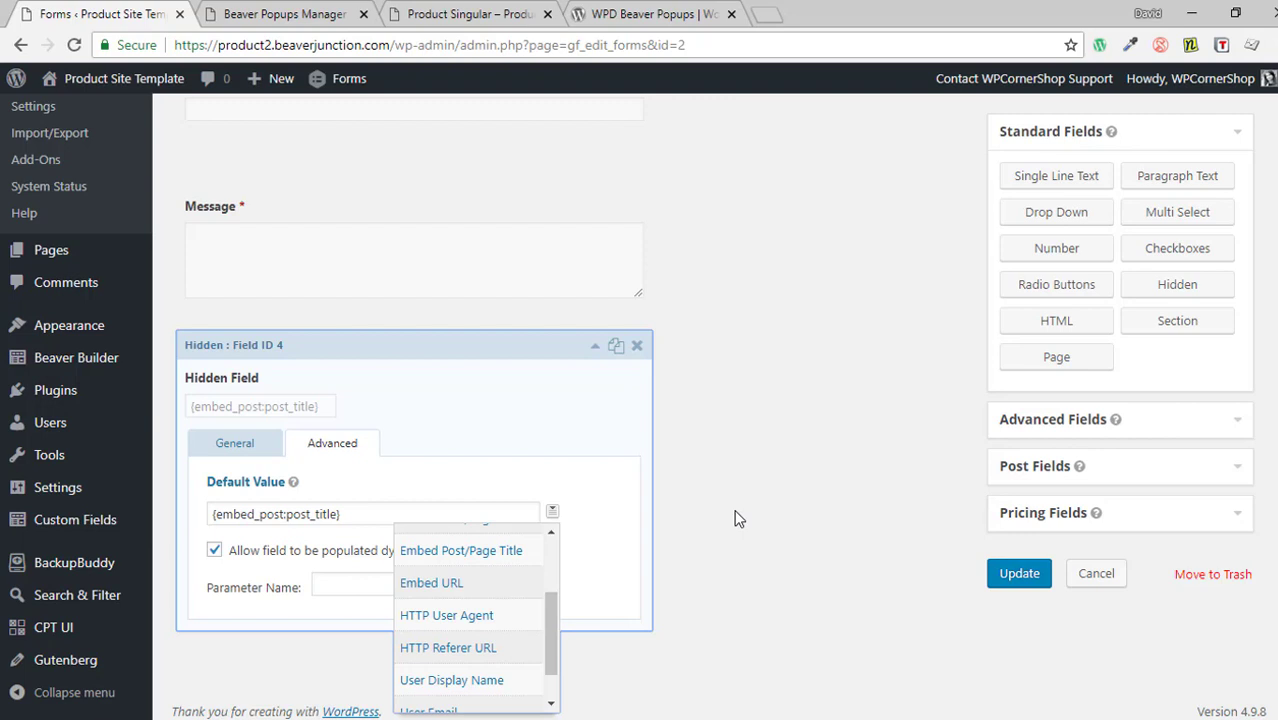
pyautogui.click(758, 480)
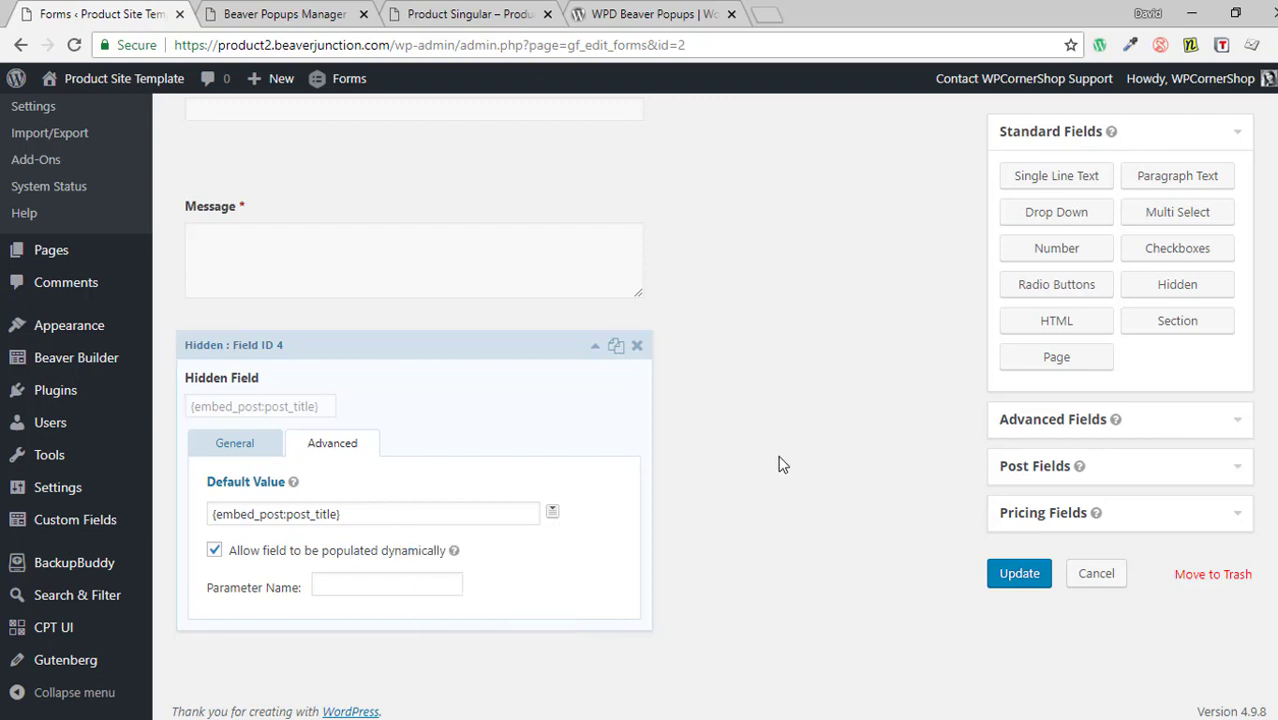
pyautogui.scroll(3, 774, 458)
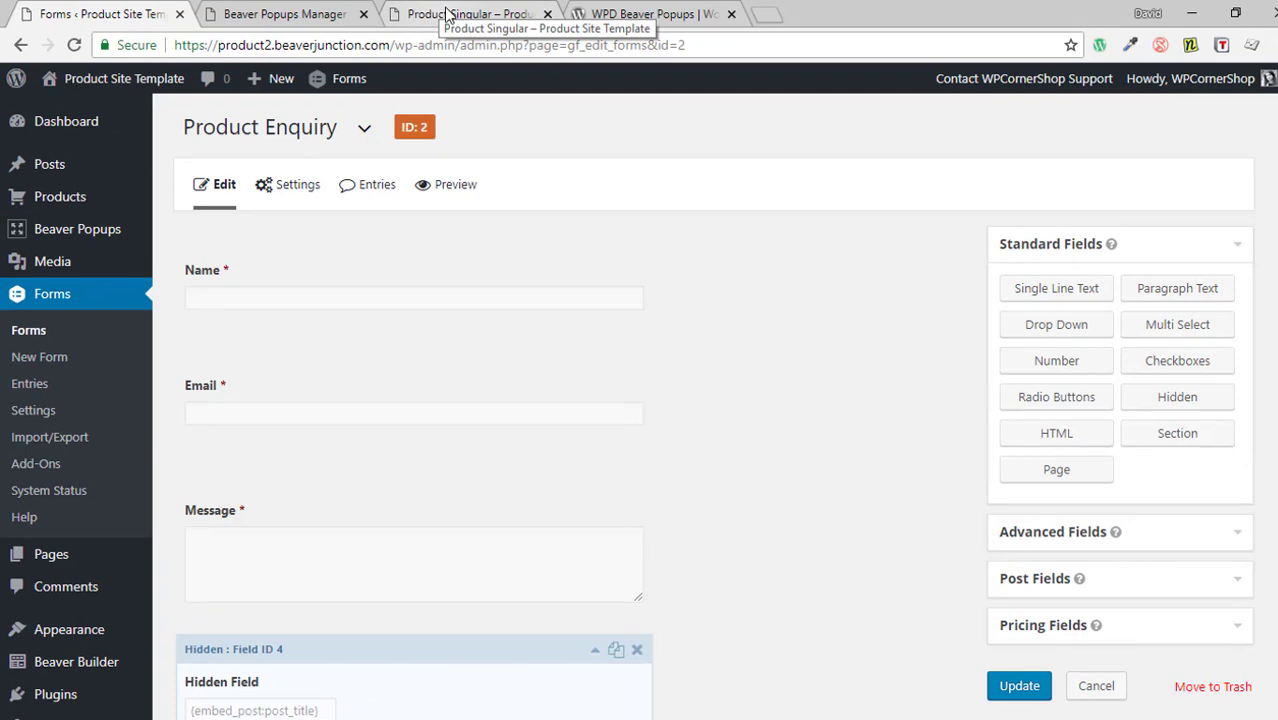
# Try the enquiry button on the Product Singular page, and open the Cake 3 product from the Products page.
pyautogui.click(266, 14)
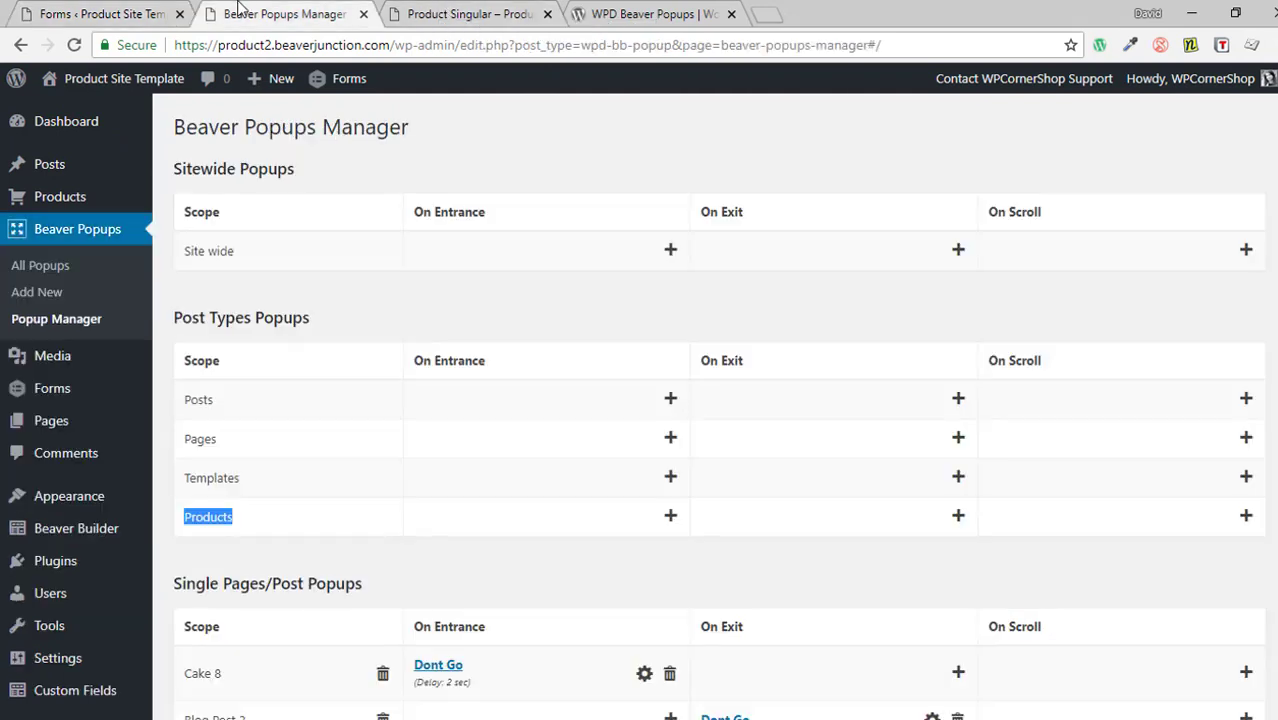
pyautogui.click(436, 16)
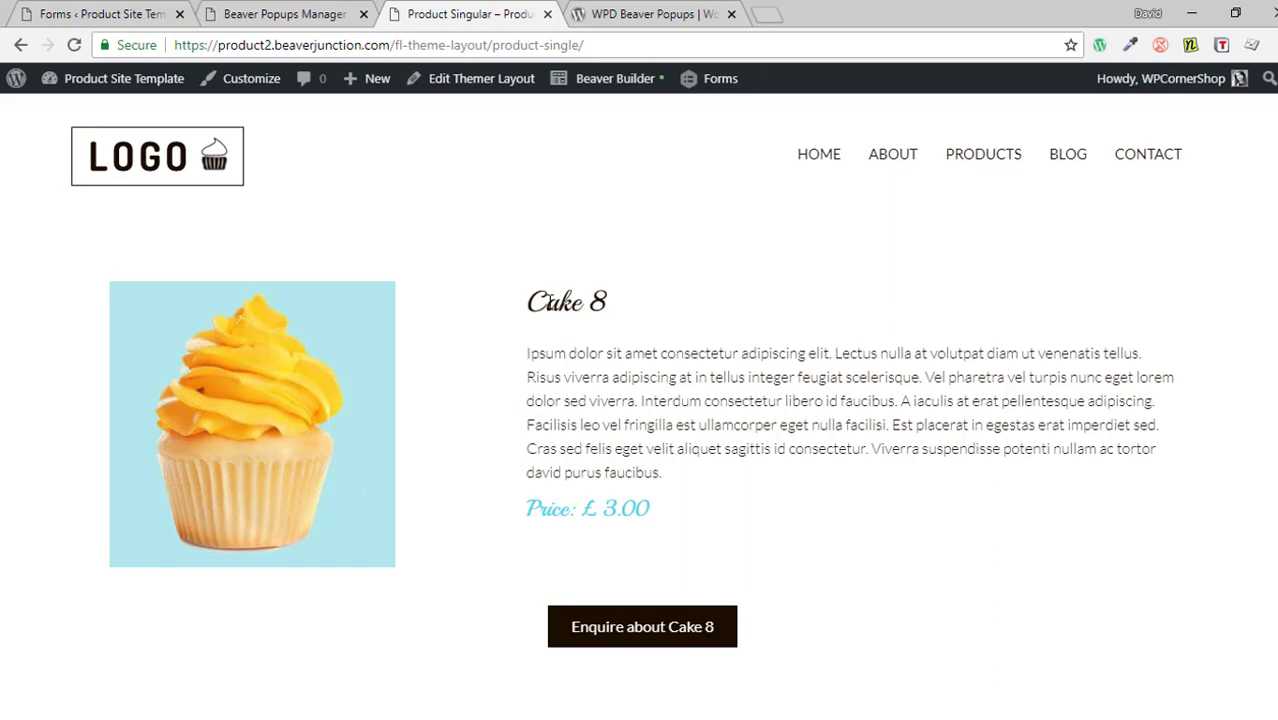
pyautogui.click(648, 620)
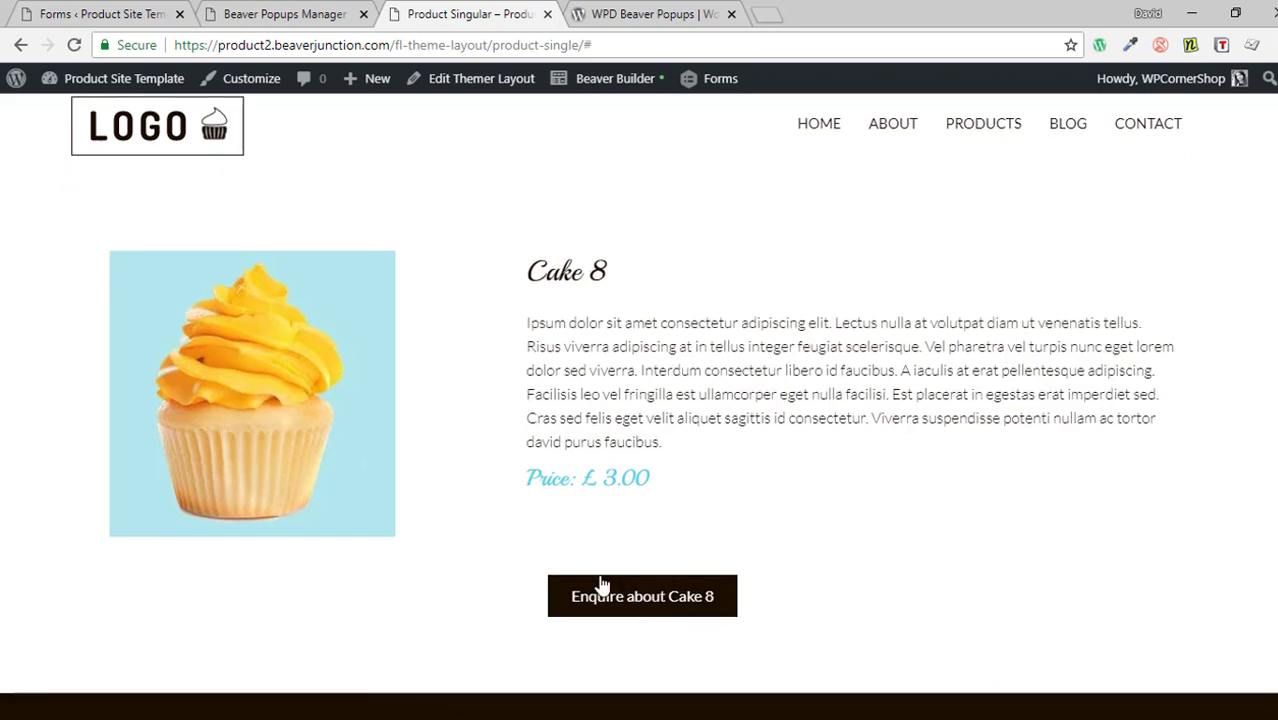
pyautogui.click(985, 128)
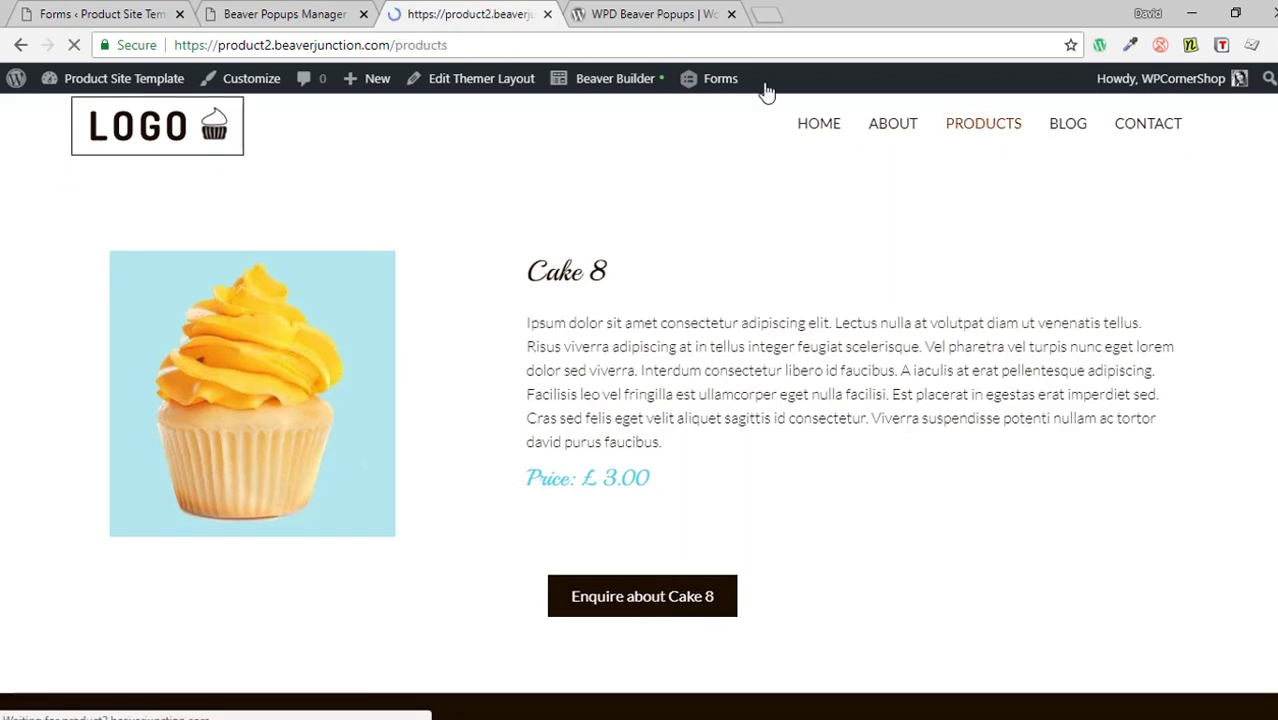
pyautogui.click(793, 495)
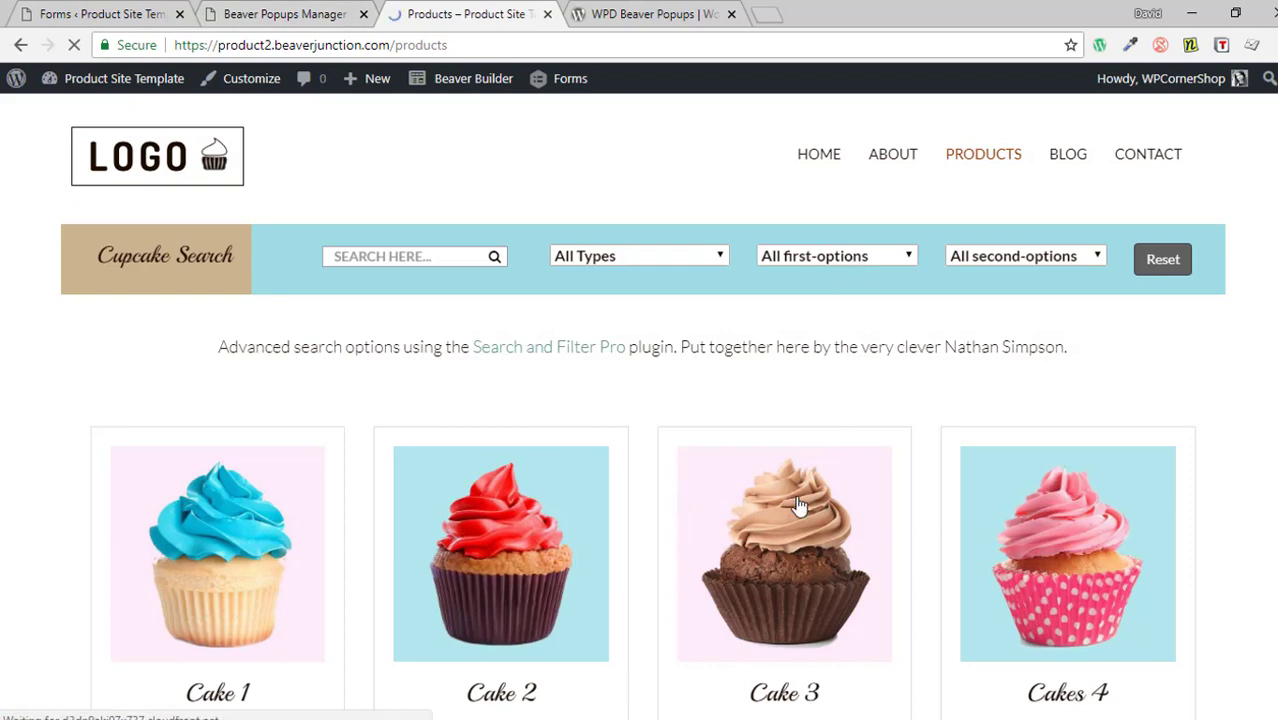
# Open the enquiry popup on the Cake 3 page, highlight the parts of its heading, and close the popup.
pyautogui.click(668, 628)
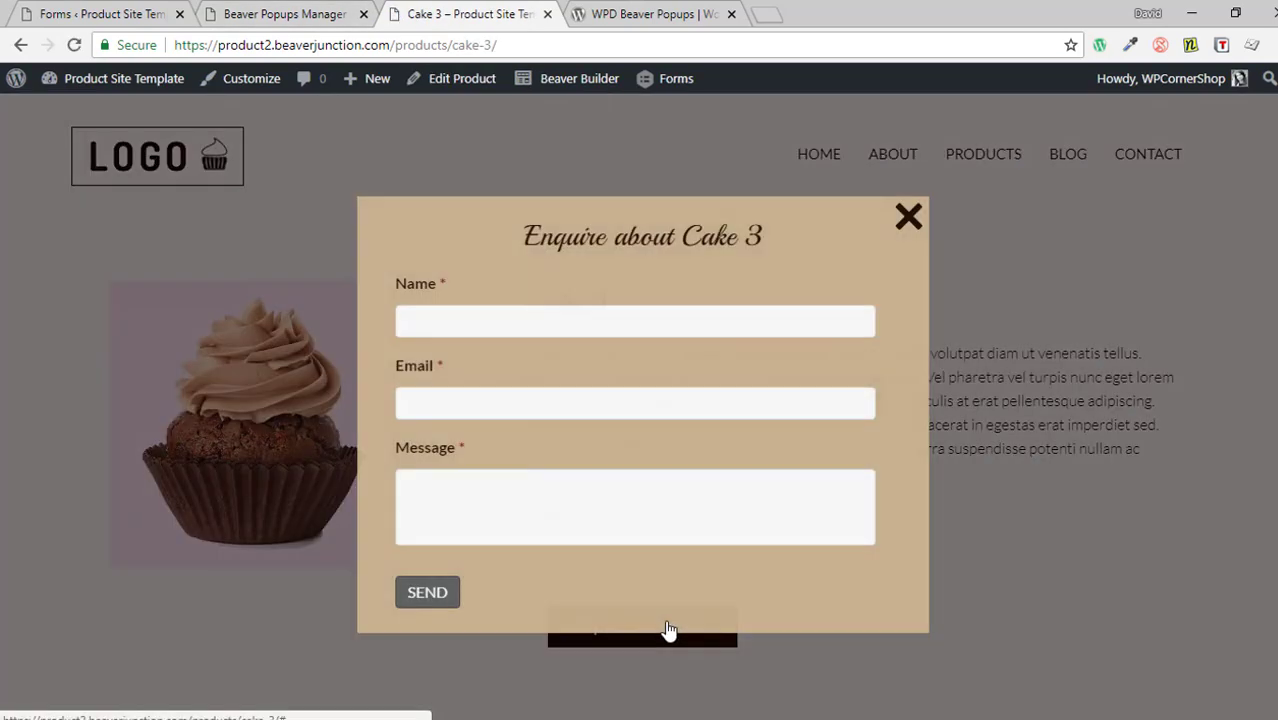
pyautogui.moveTo(673, 236); pyautogui.dragTo(767, 240)
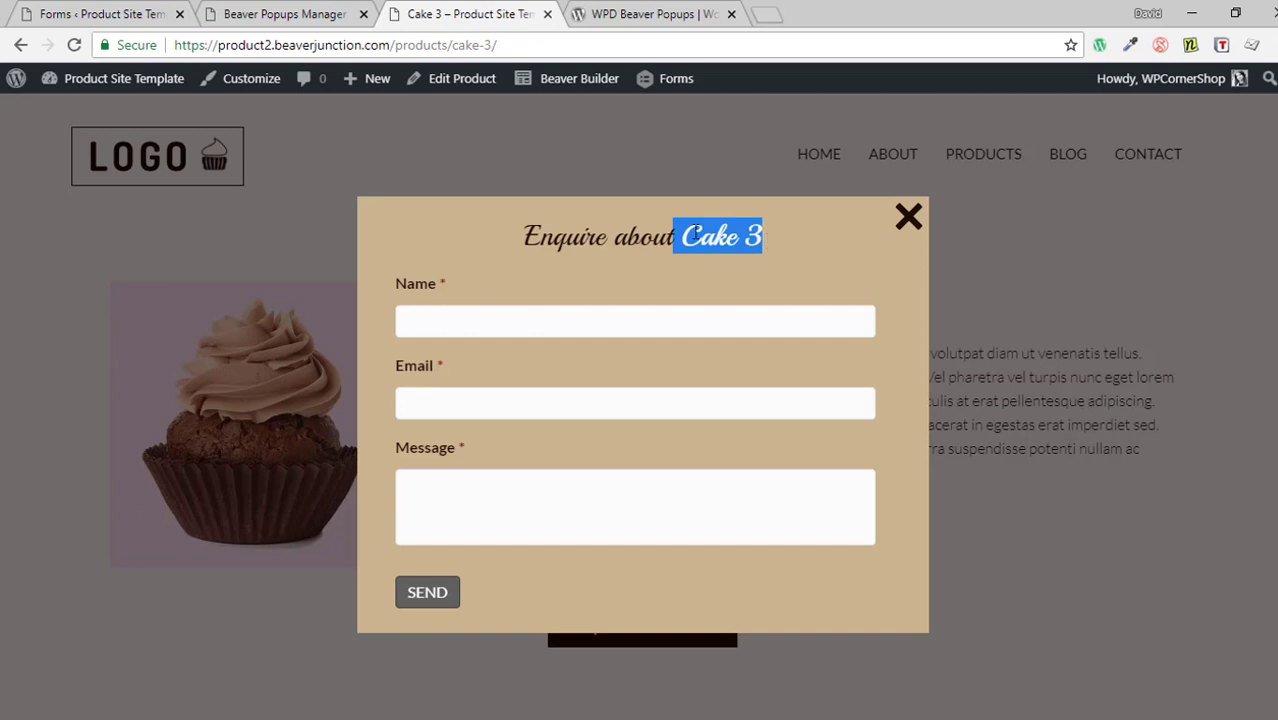
pyautogui.moveTo(523, 237); pyautogui.dragTo(681, 240)
pyautogui.click(910, 224)
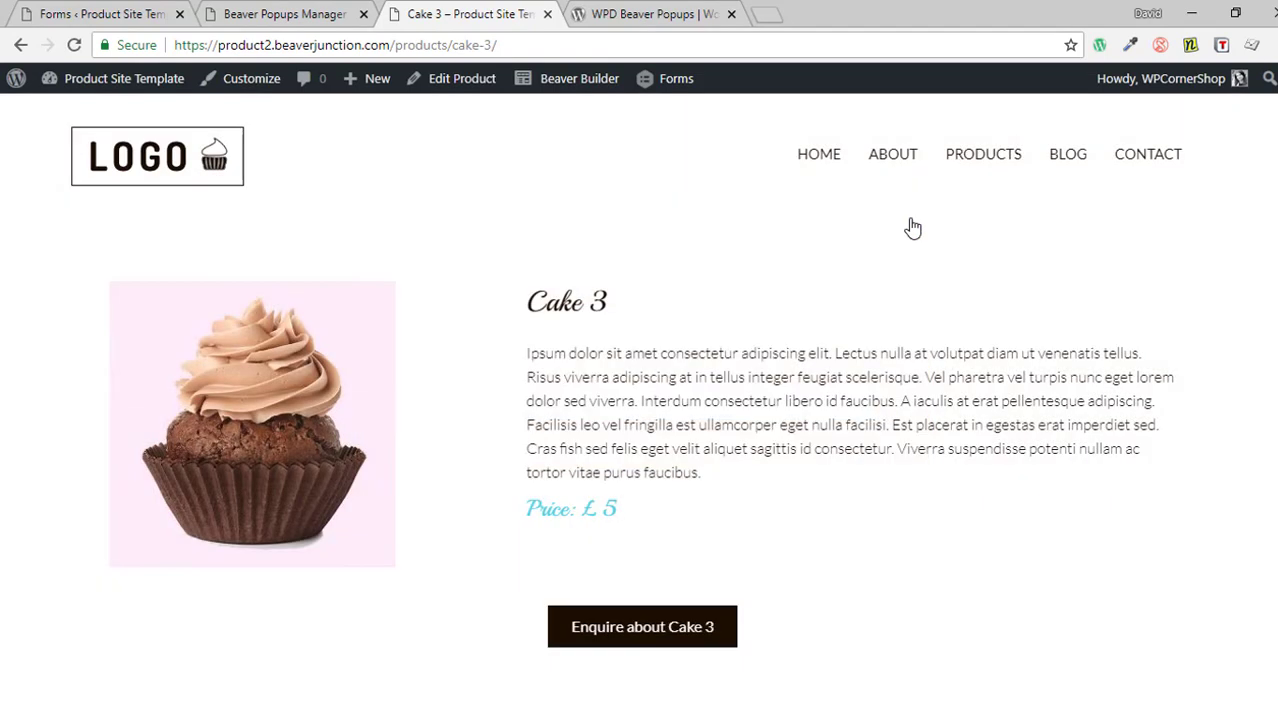